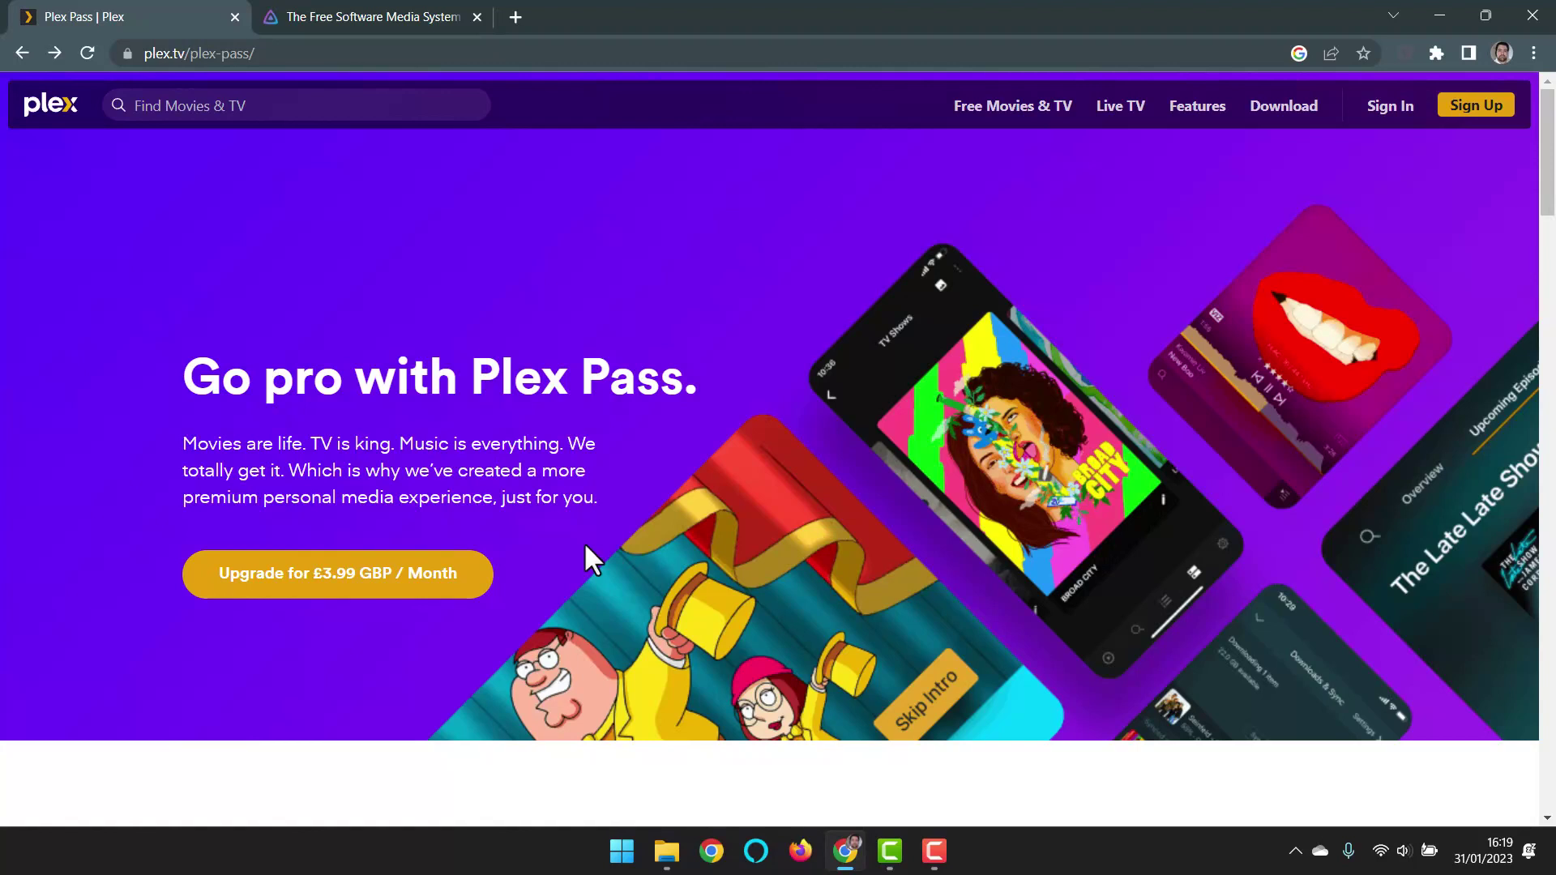
- Open the Windows server downloads on the Jellyfin website
click(341, 14)
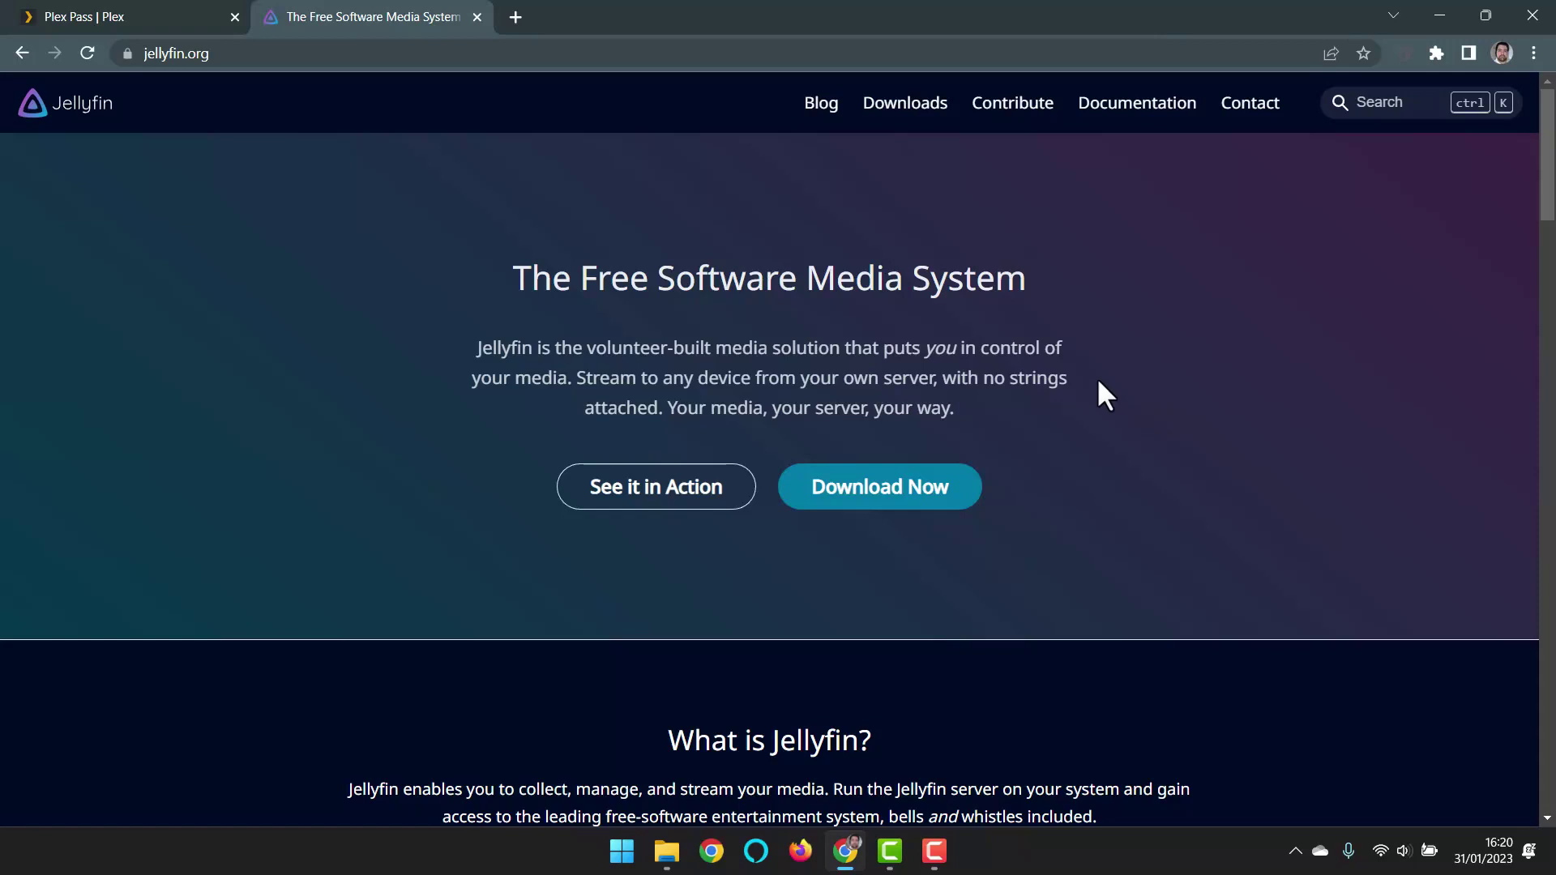
click(909, 483)
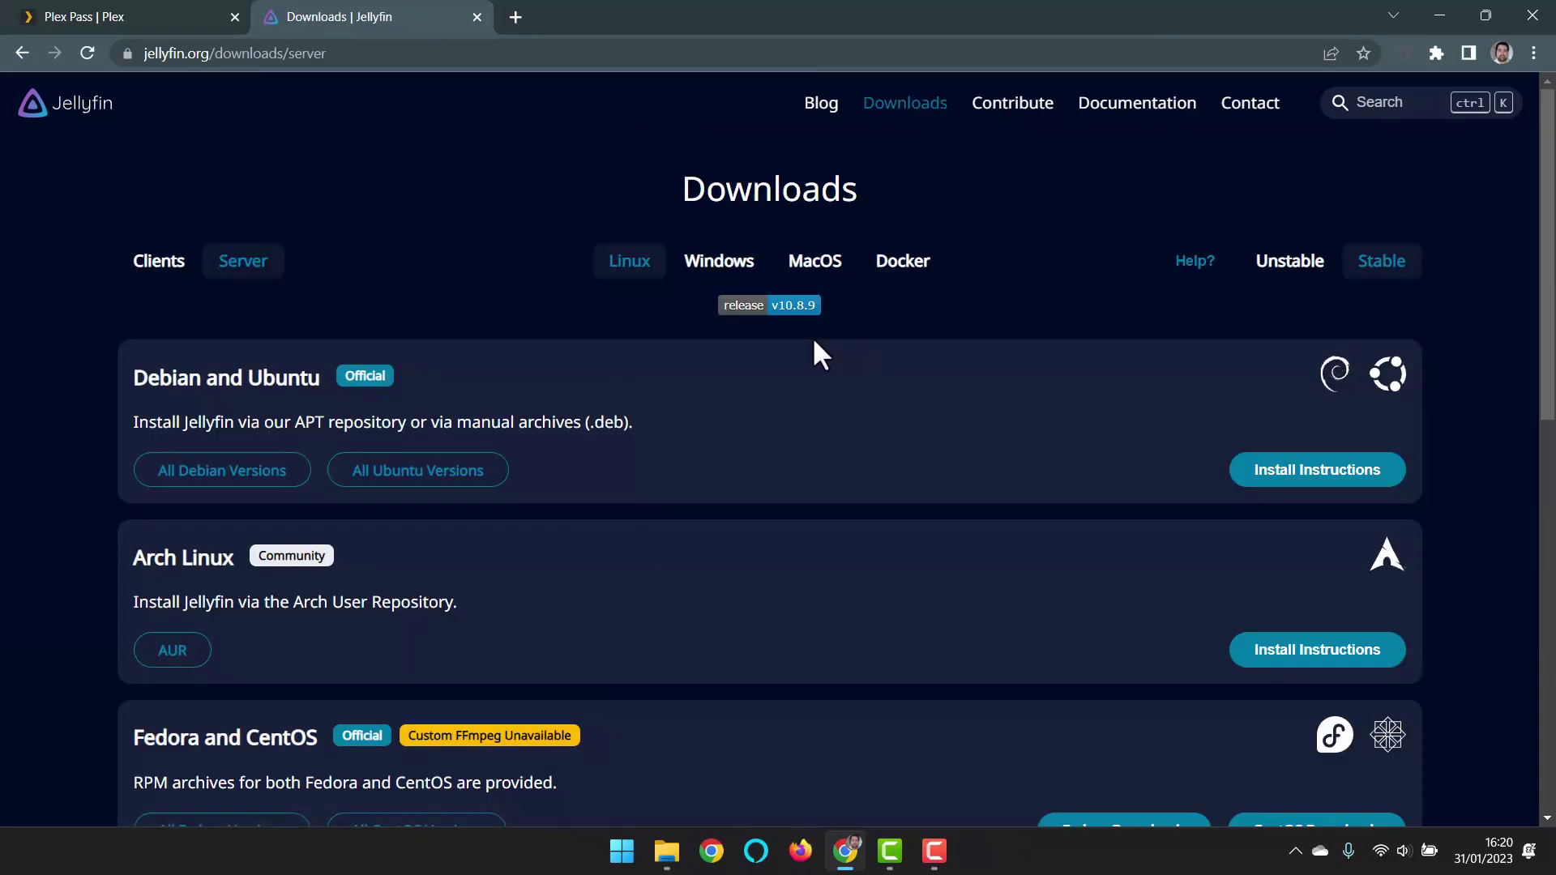
click(730, 283)
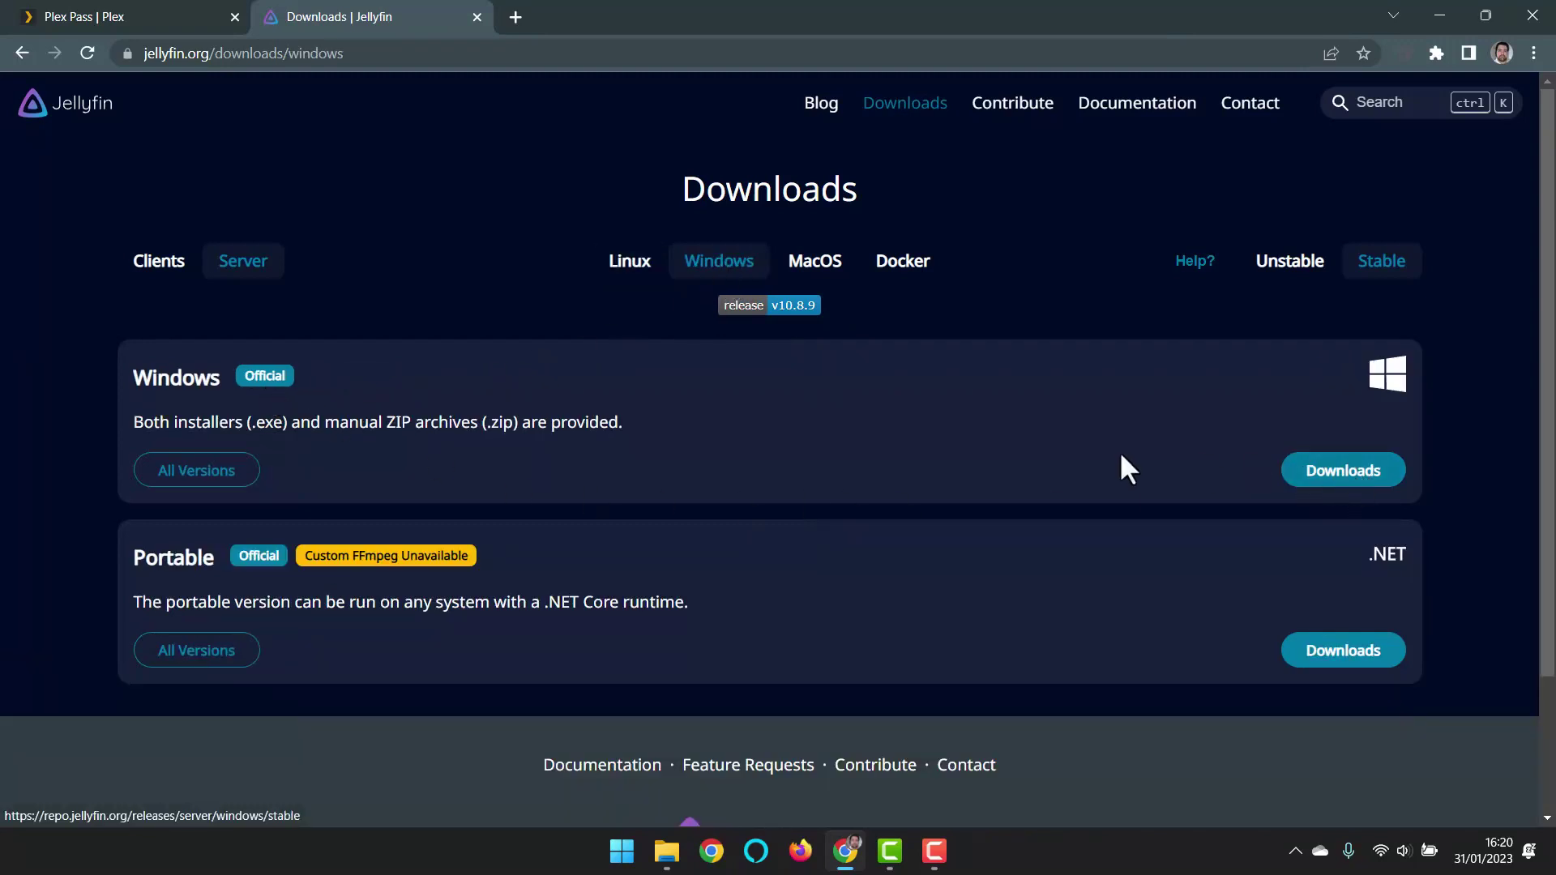
- Examine the recommended Jellyfin client apps and the devices they support on the downloads page
click(177, 266)
click(233, 266)
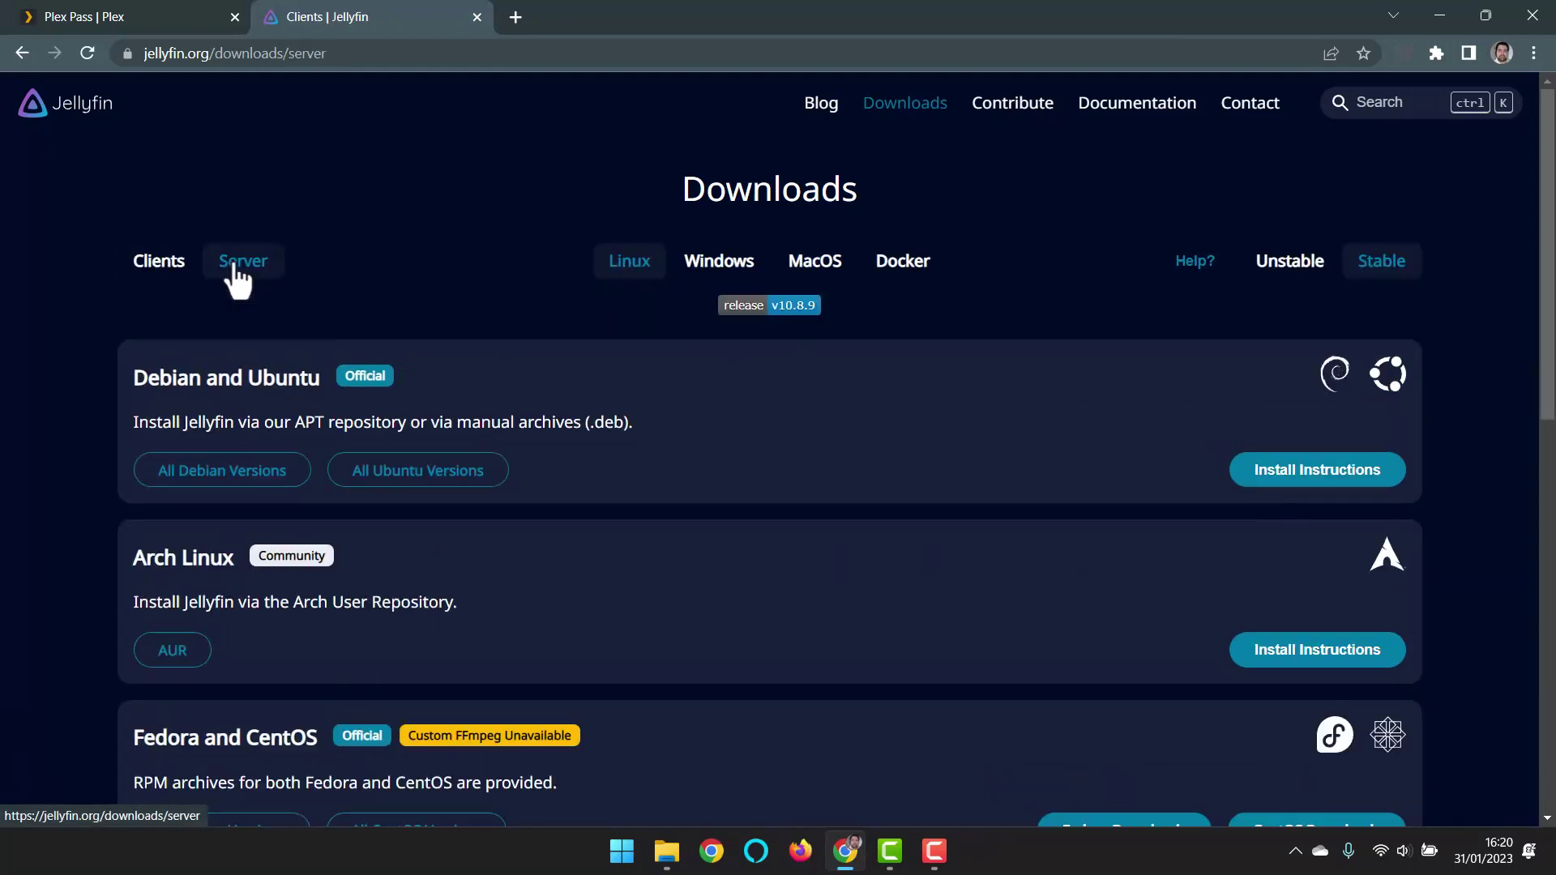
click(164, 266)
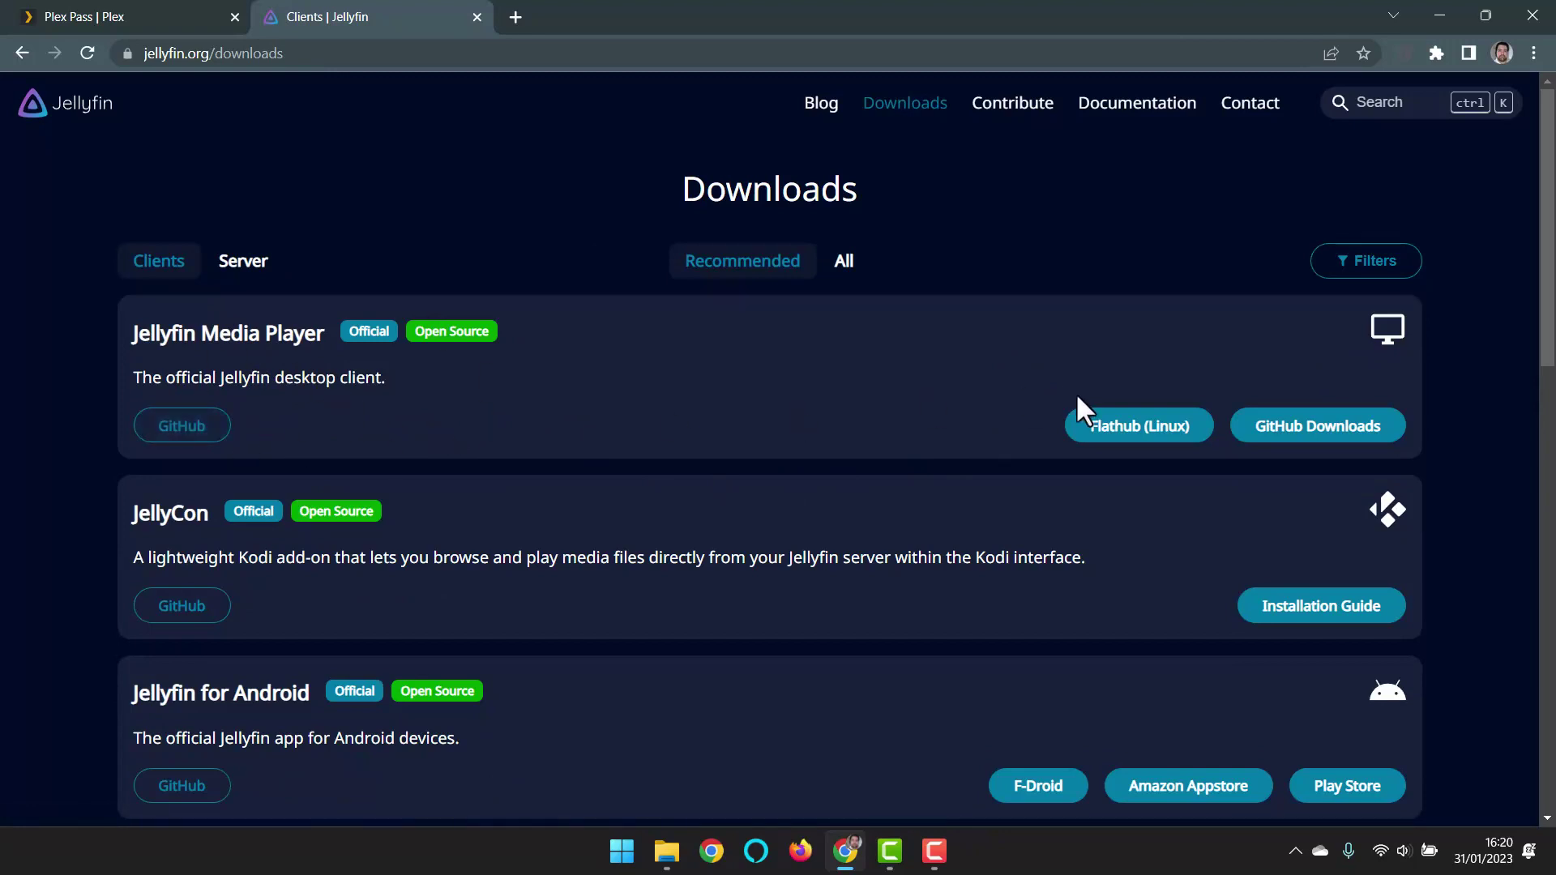
scroll(472, 421, down, 1)
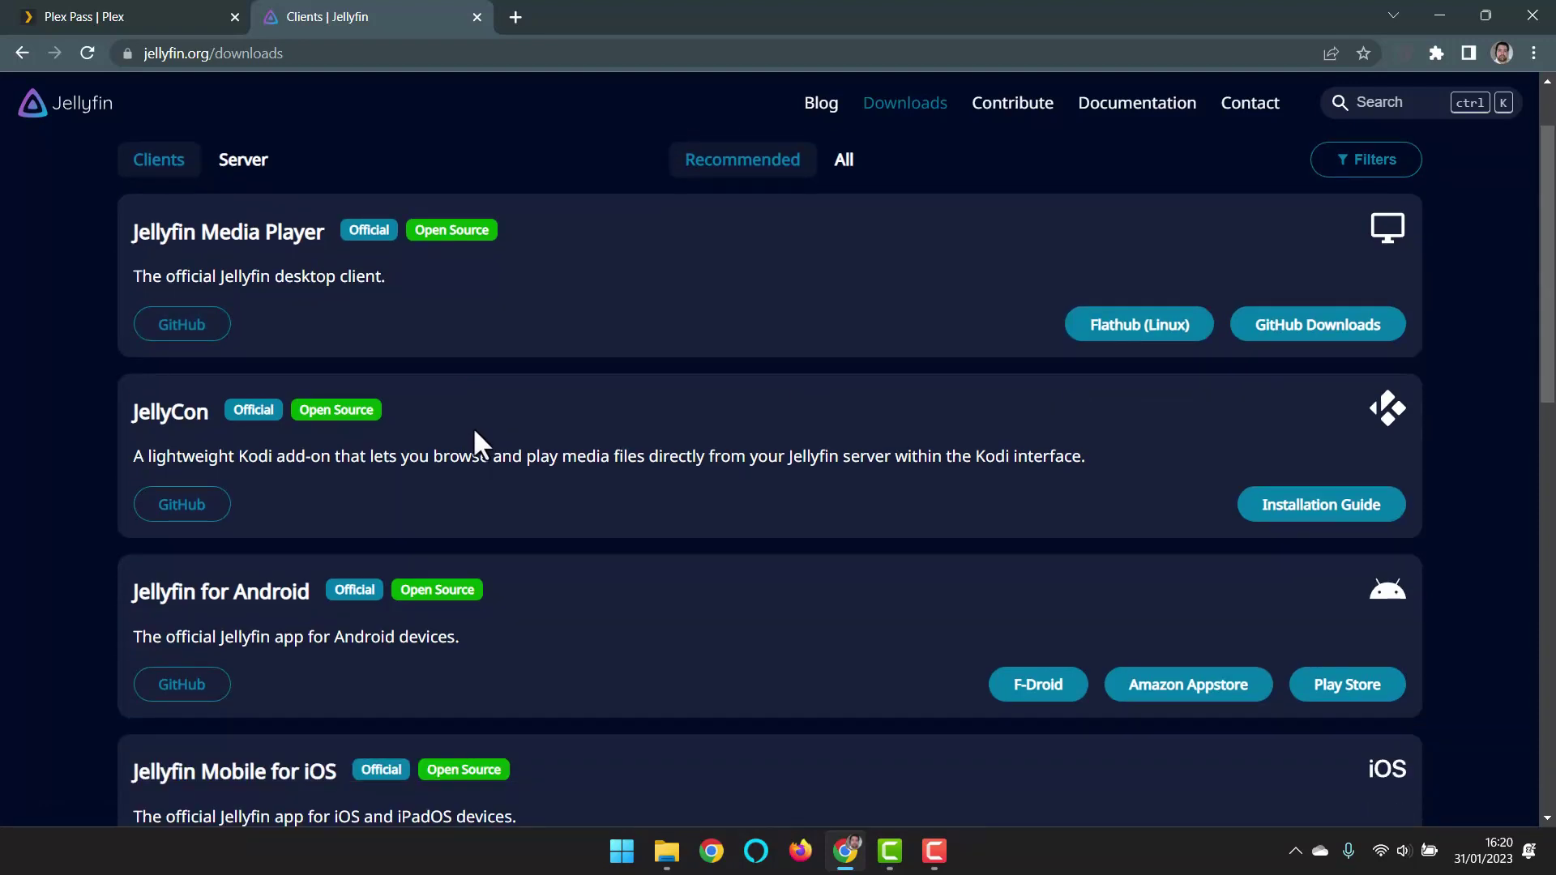
scroll(473, 427, down, 1)
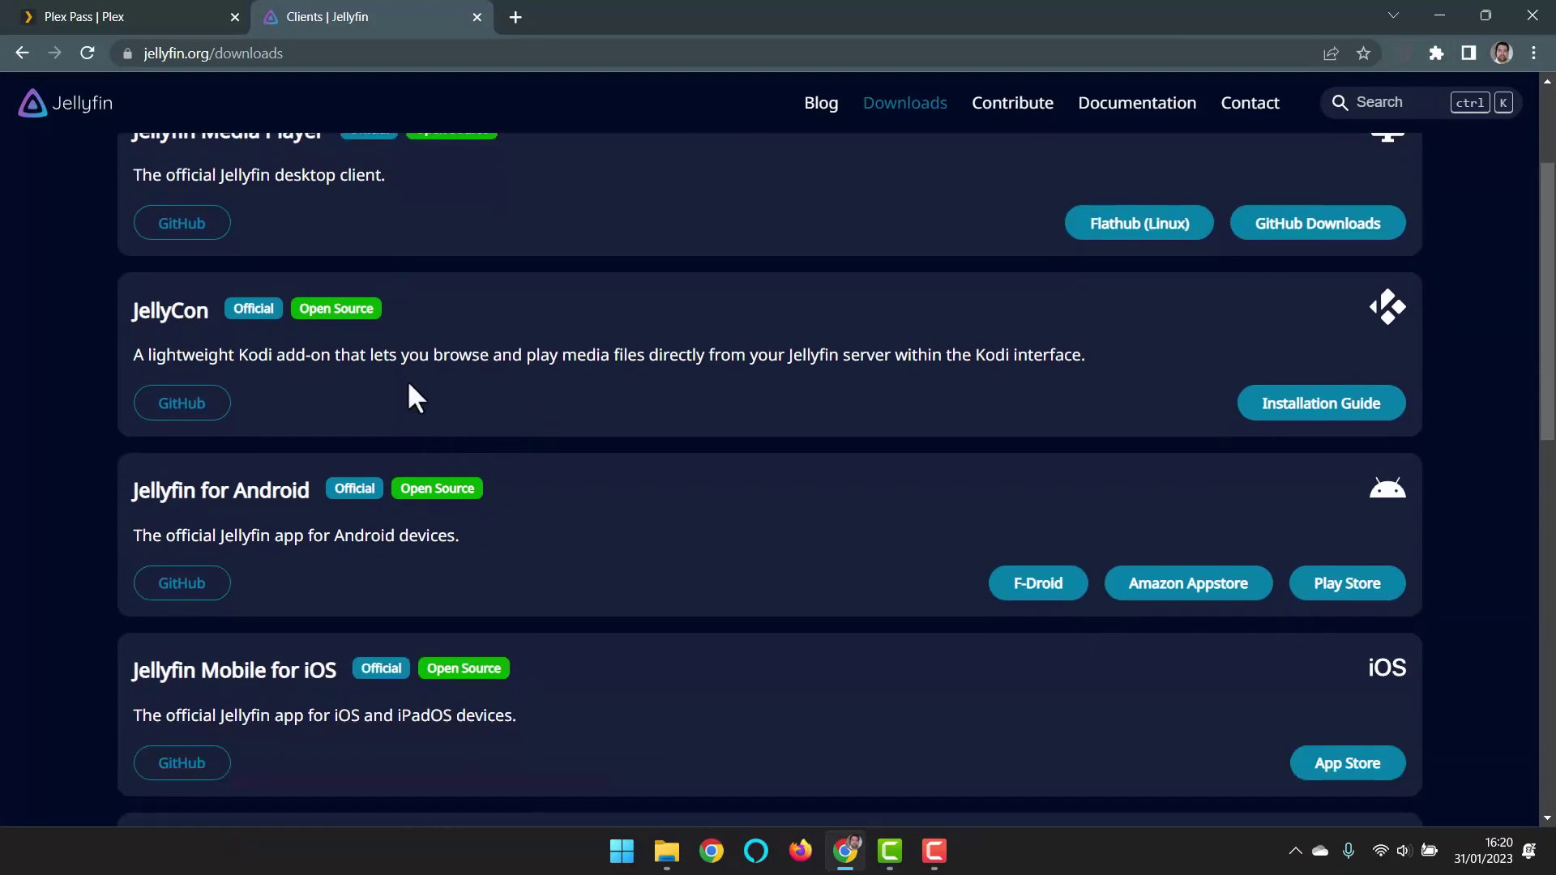
scroll(486, 388, down, 2)
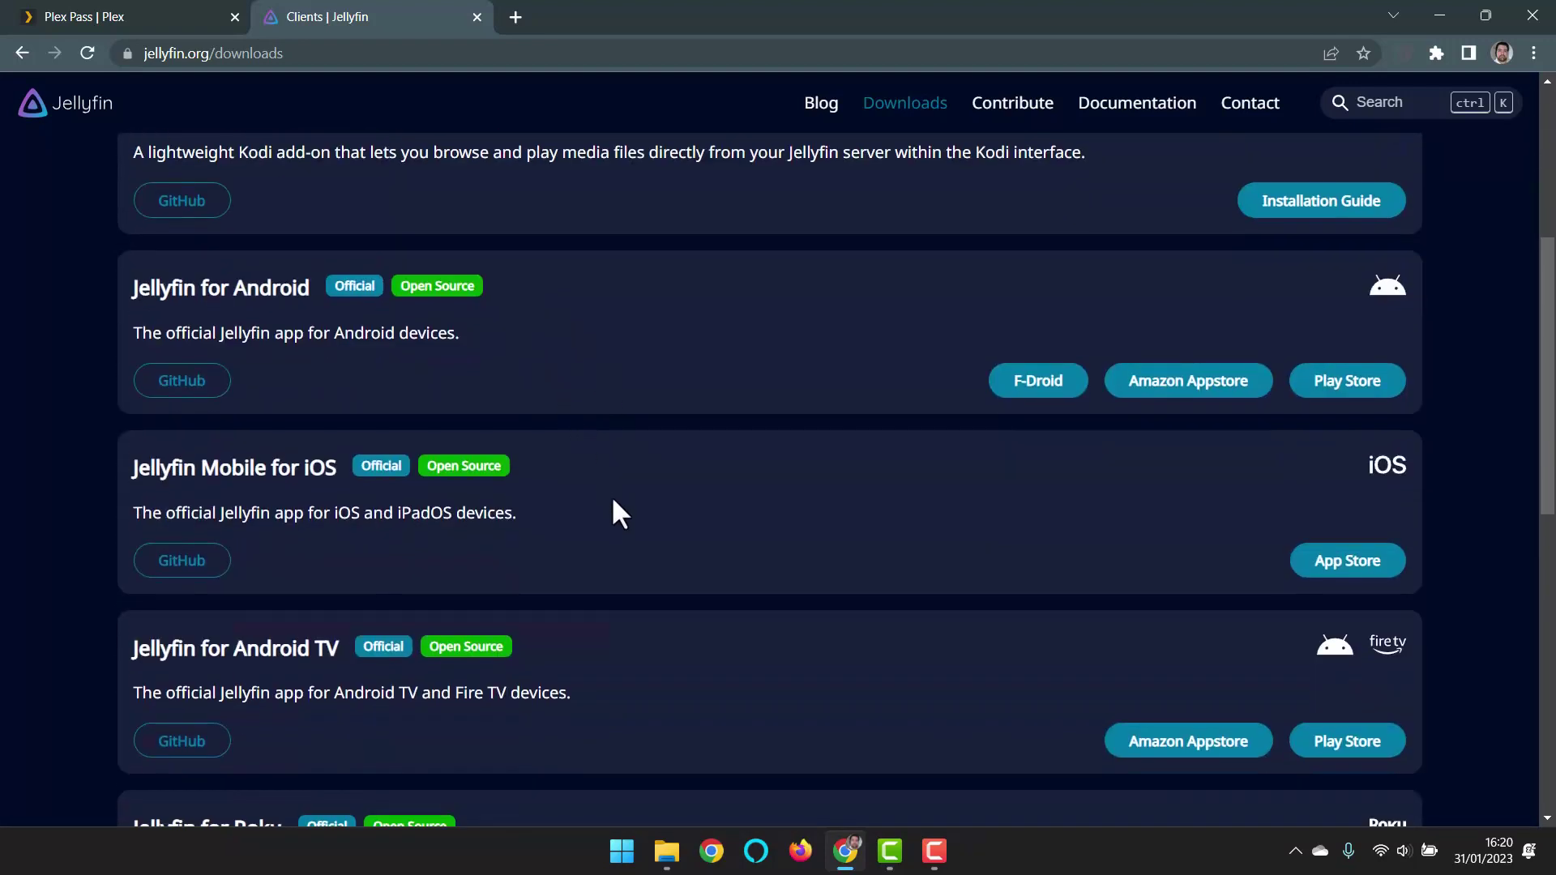
scroll(613, 500, down, 2)
scroll(624, 465, down, 4)
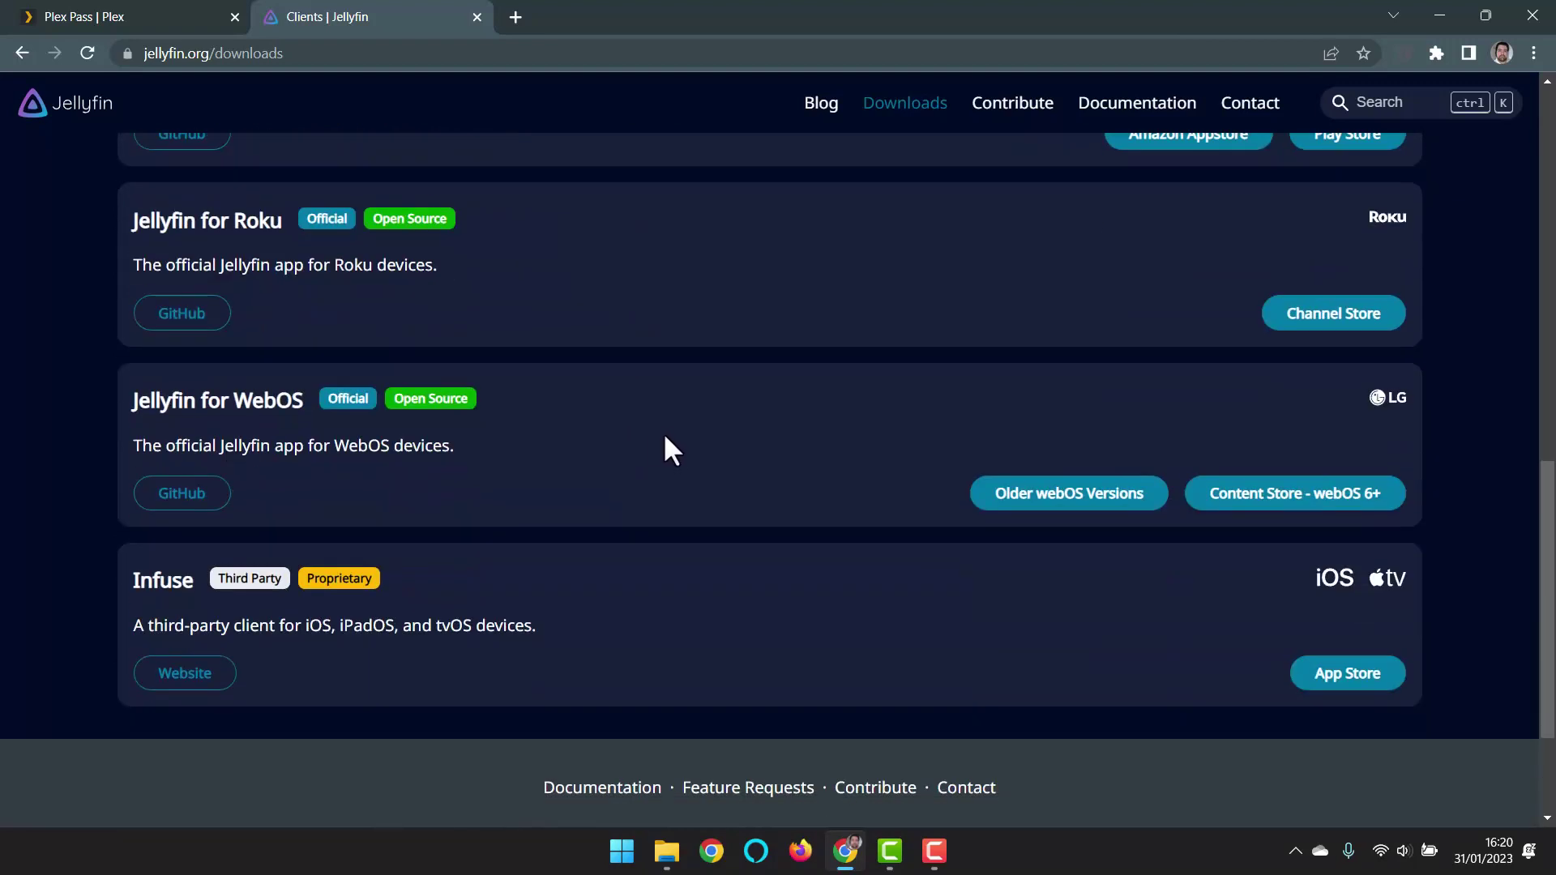
scroll(669, 442, up, 10)
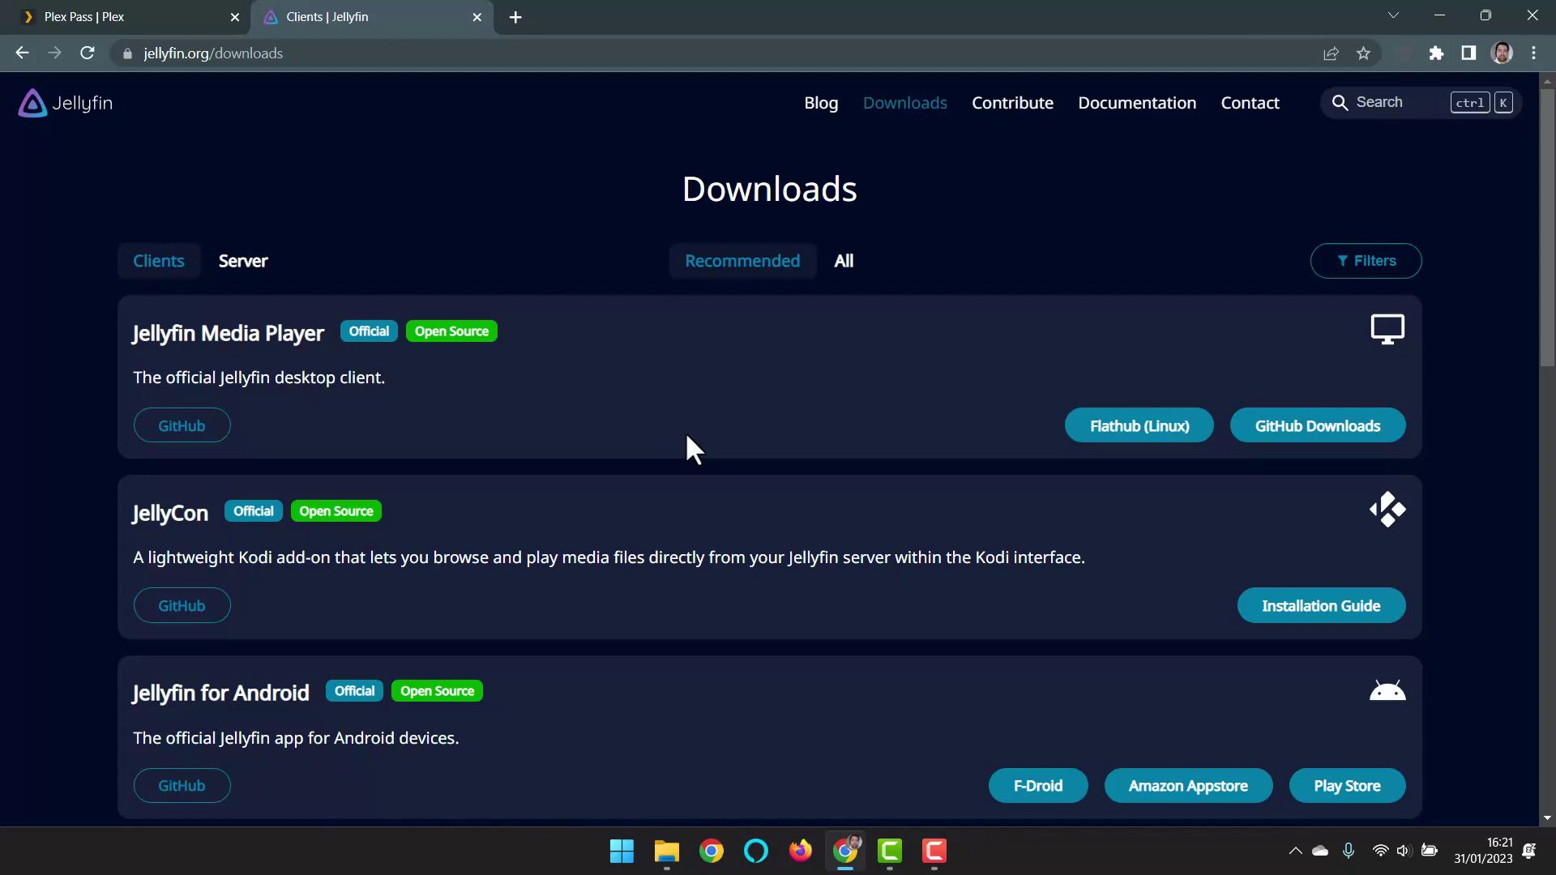
- Download the installer jellyfin_10.8.9_windows-x64.exe from the stable Windows server builds
click(241, 269)
scroll(750, 441, down, 1)
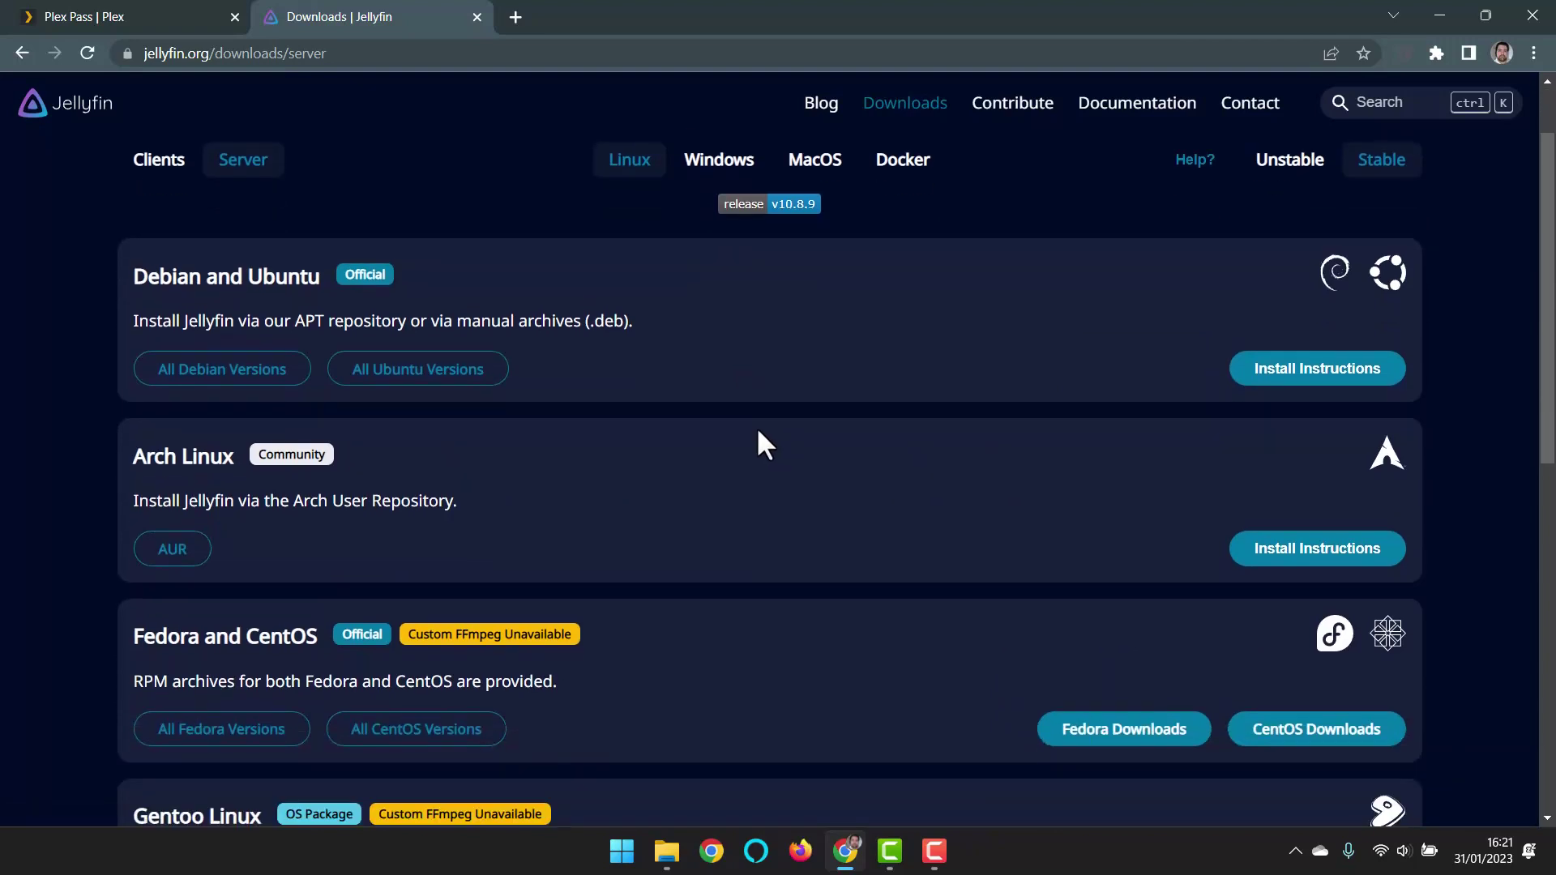
scroll(753, 381, up, 1)
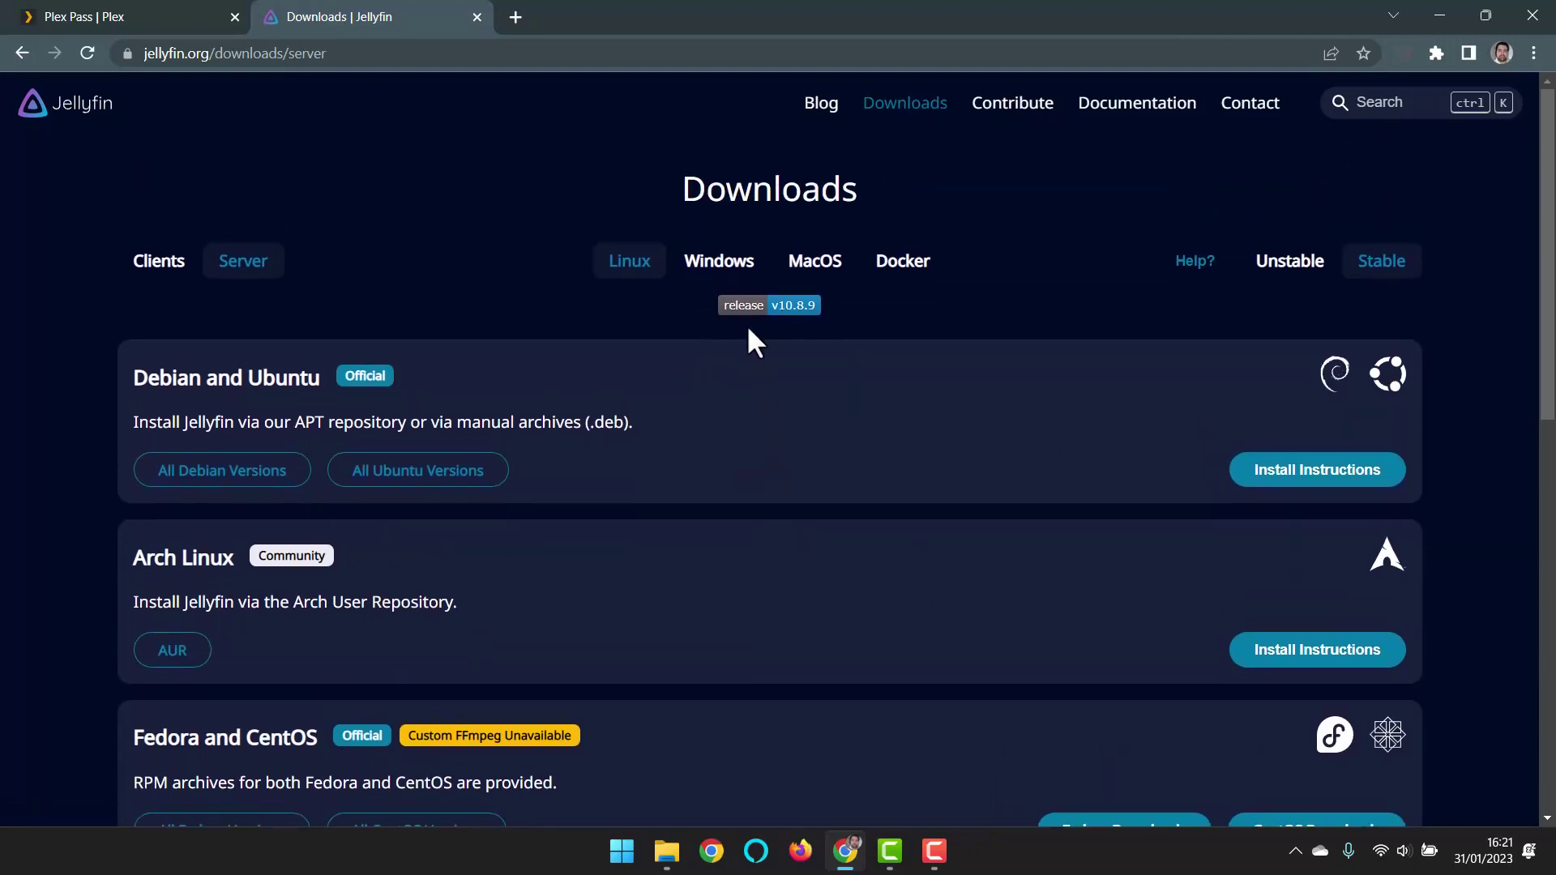
click(720, 267)
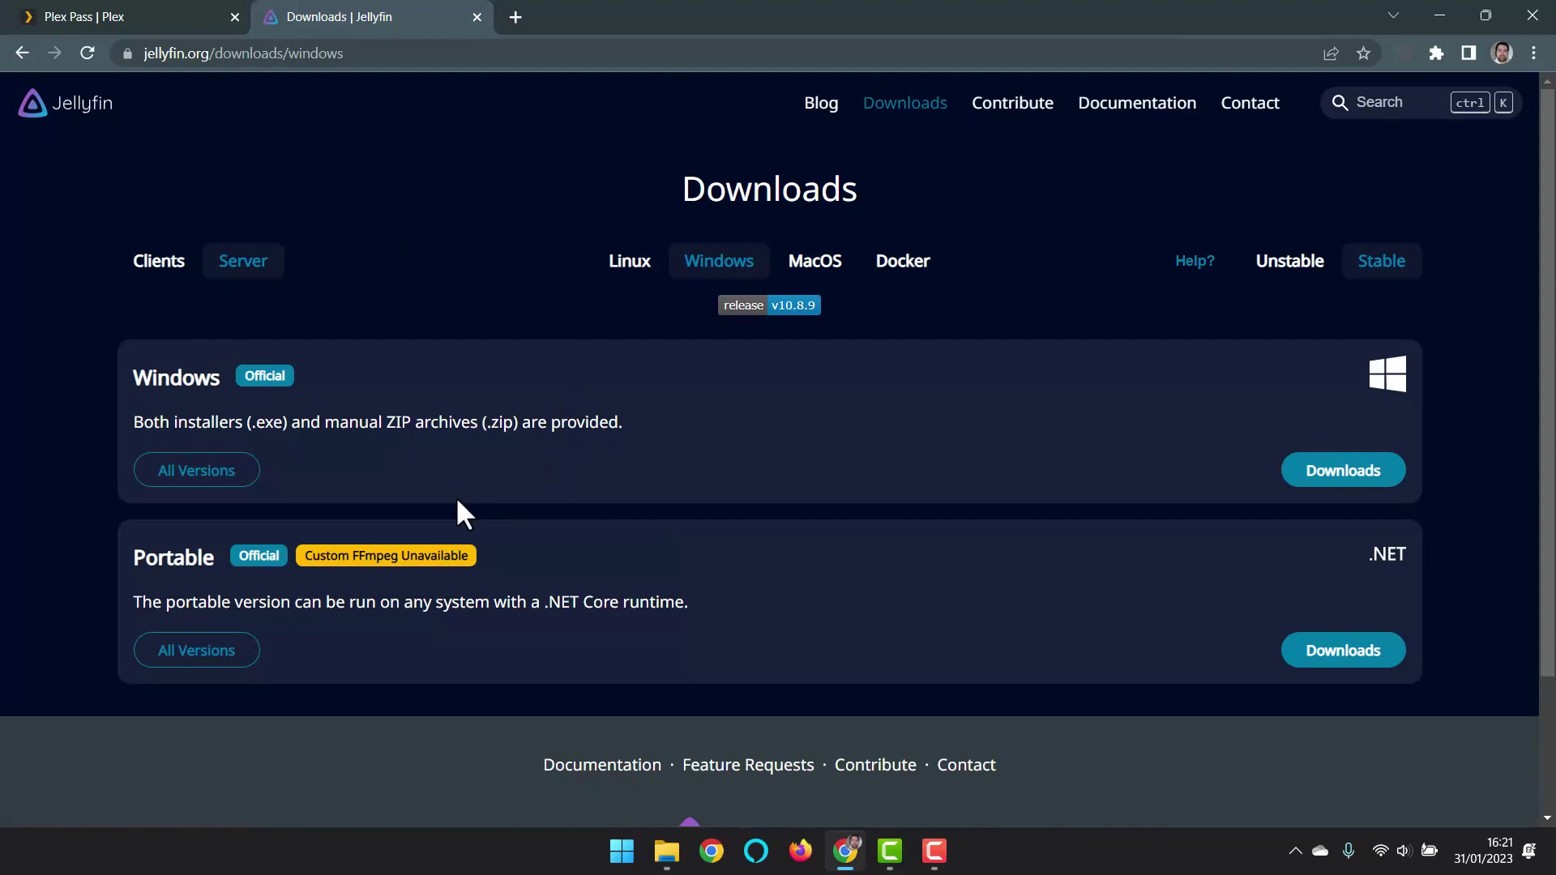
click(1321, 483)
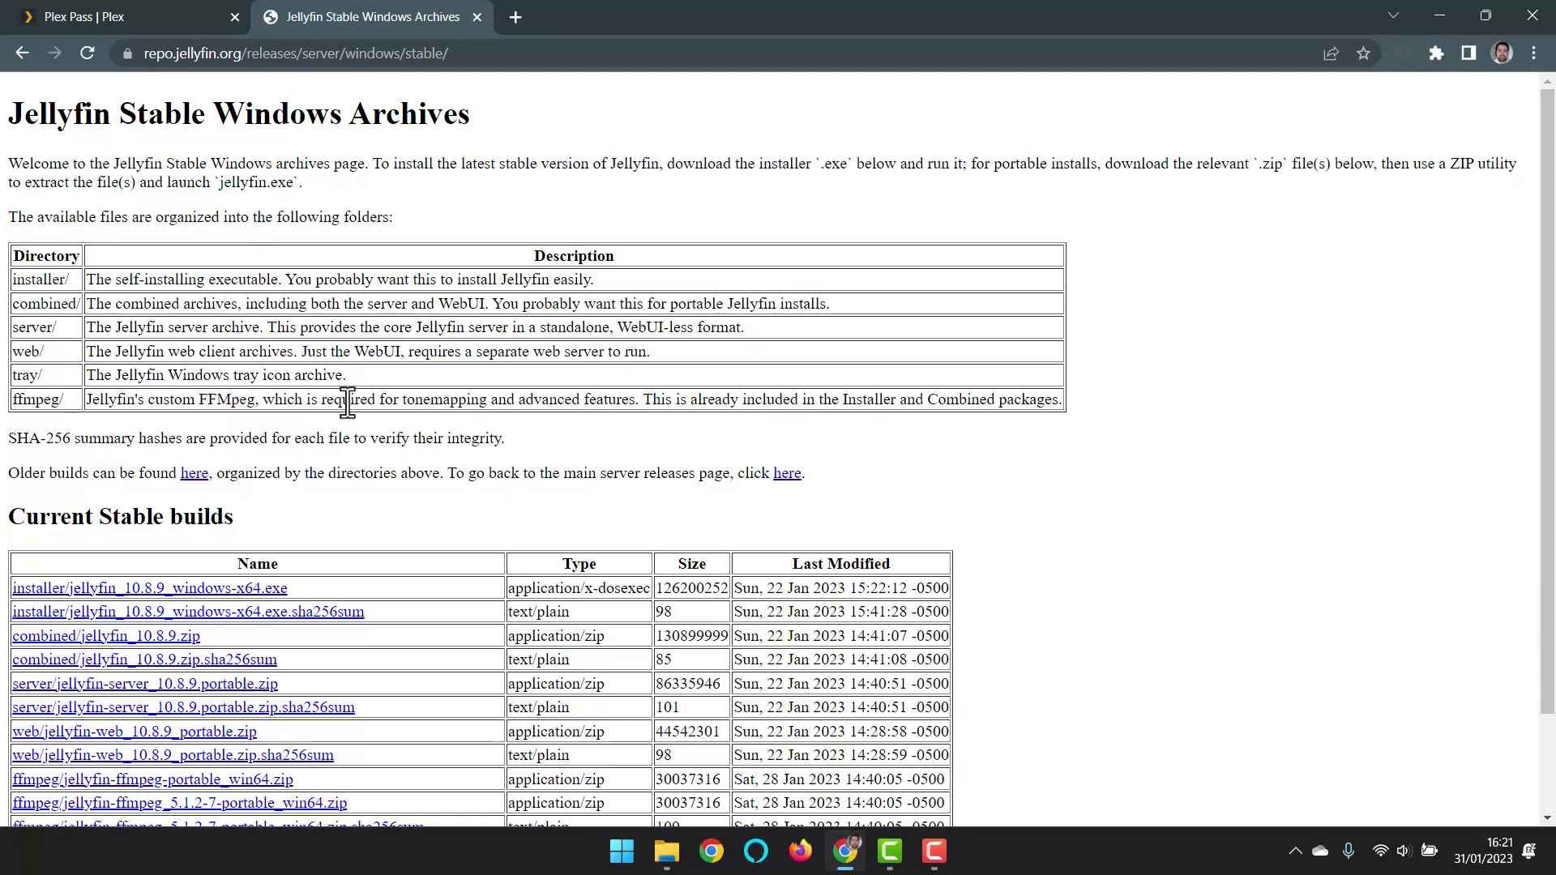
scroll(353, 420, down, 1)
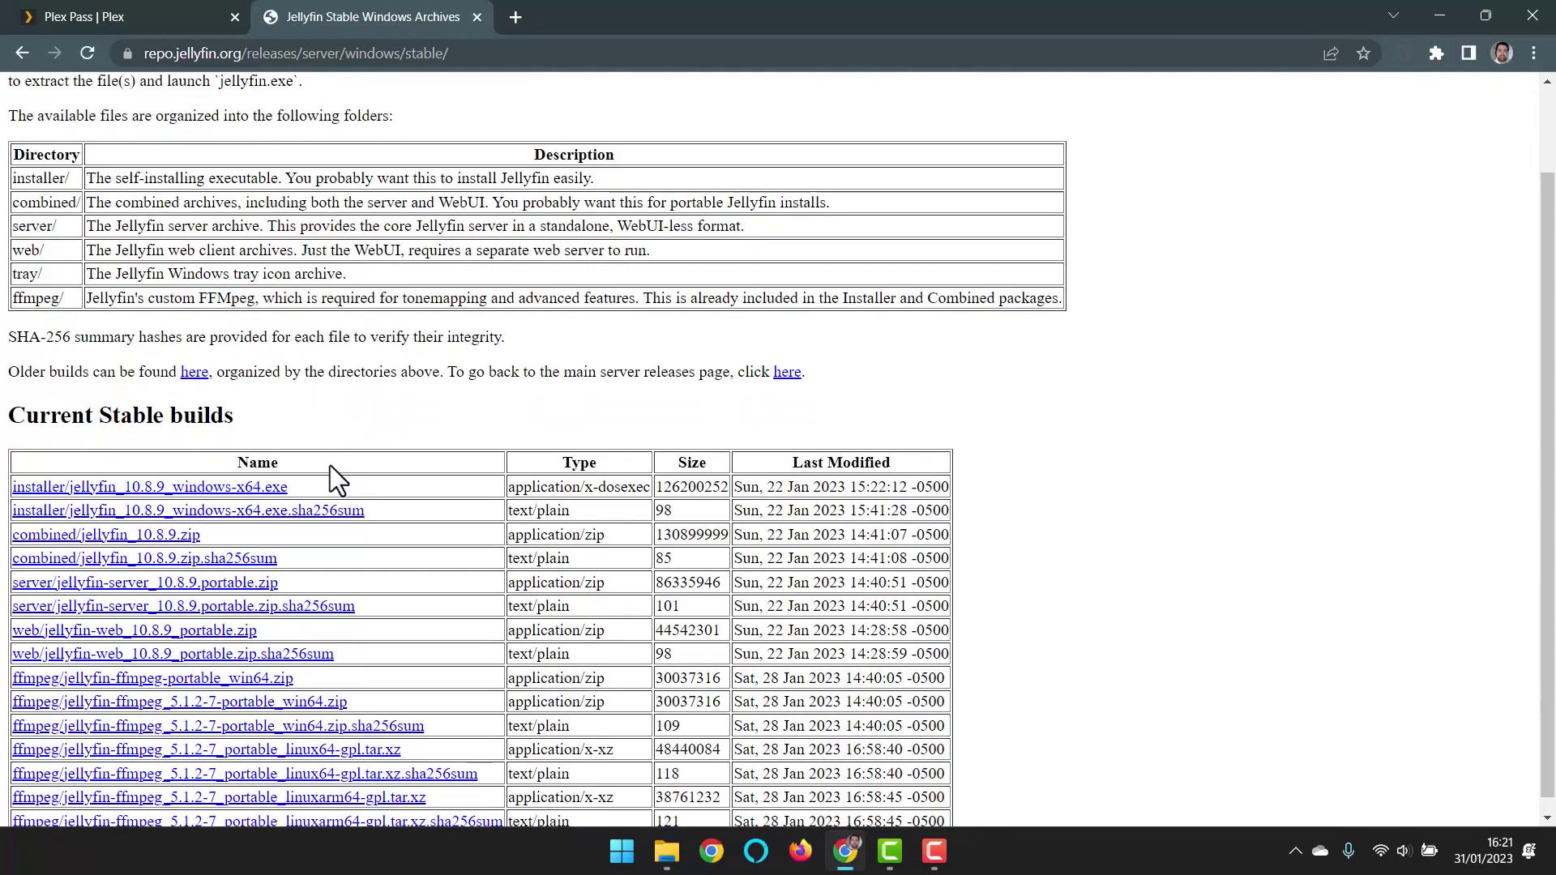
click(271, 489)
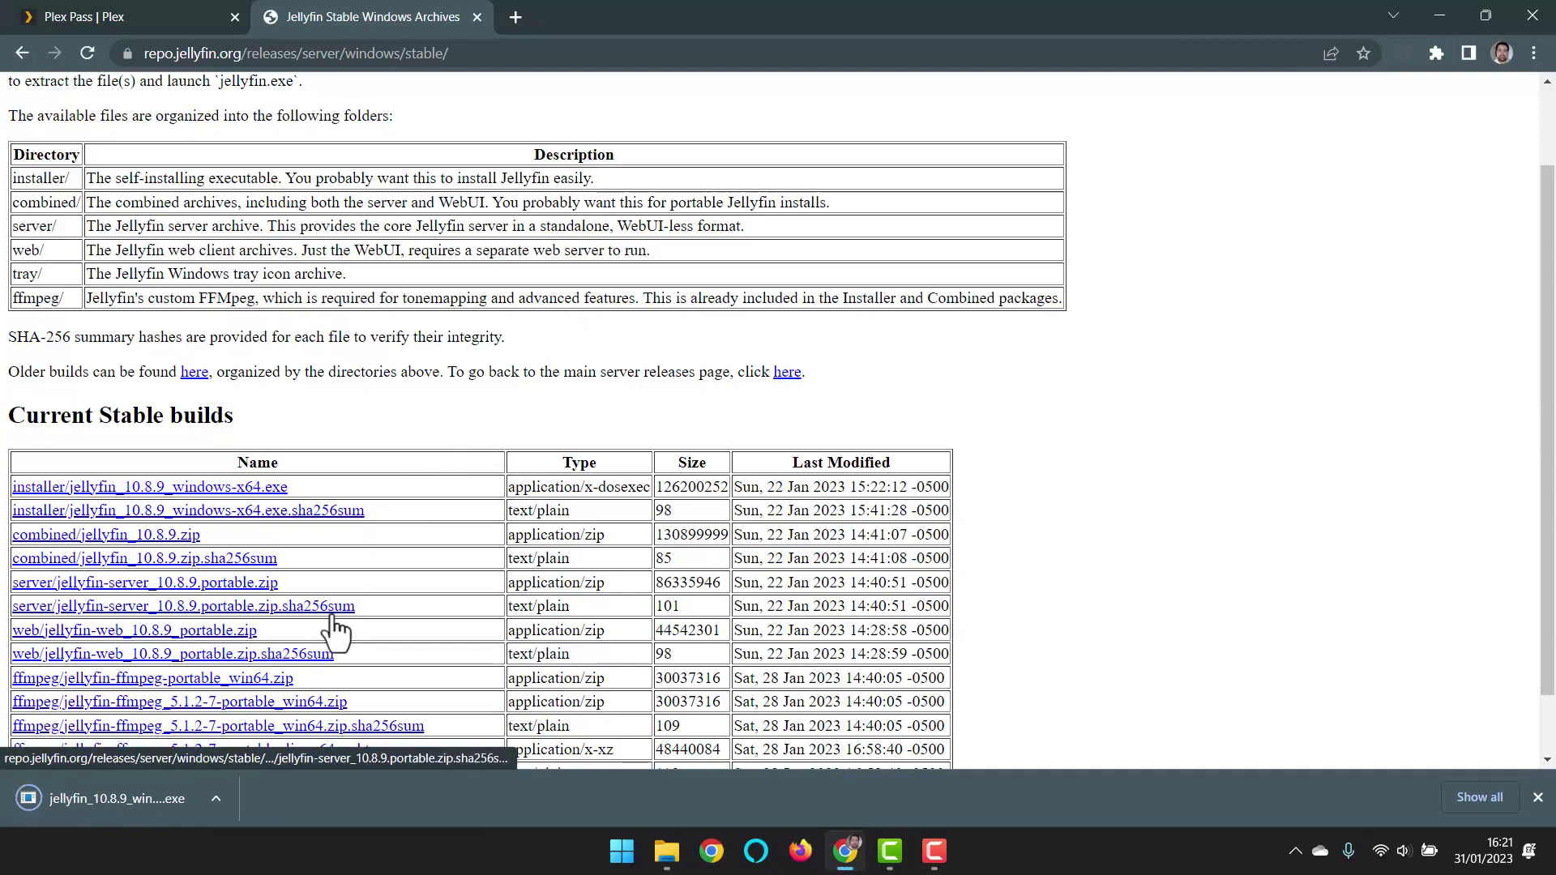
- Launch the downloaded Jellyfin installer and allow it to run despite the SmartScreen block
click(135, 802)
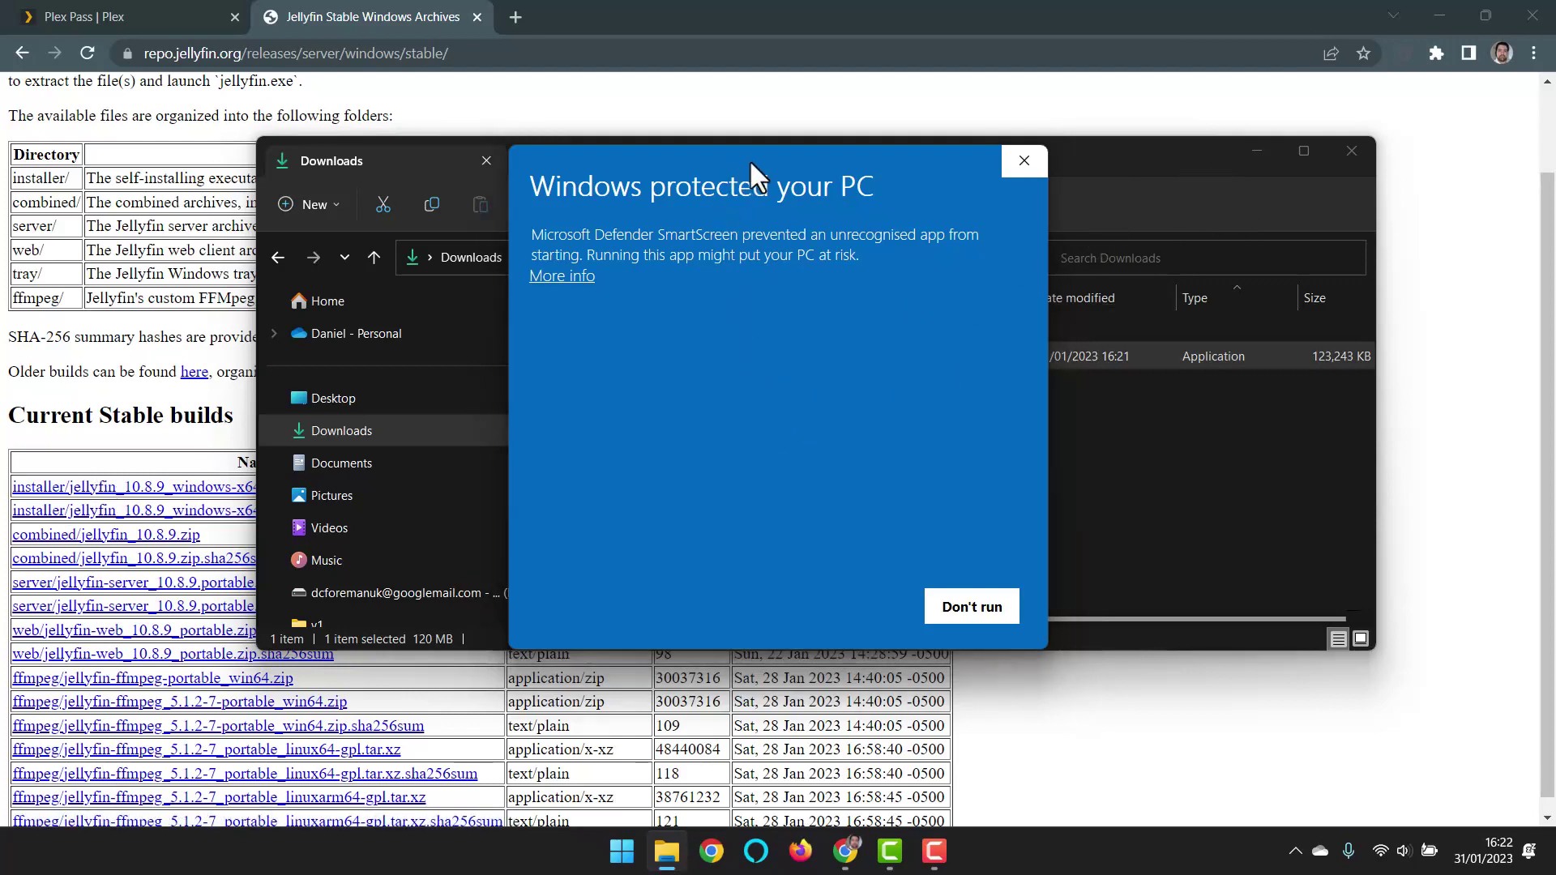
drag(791, 197, 710, 142)
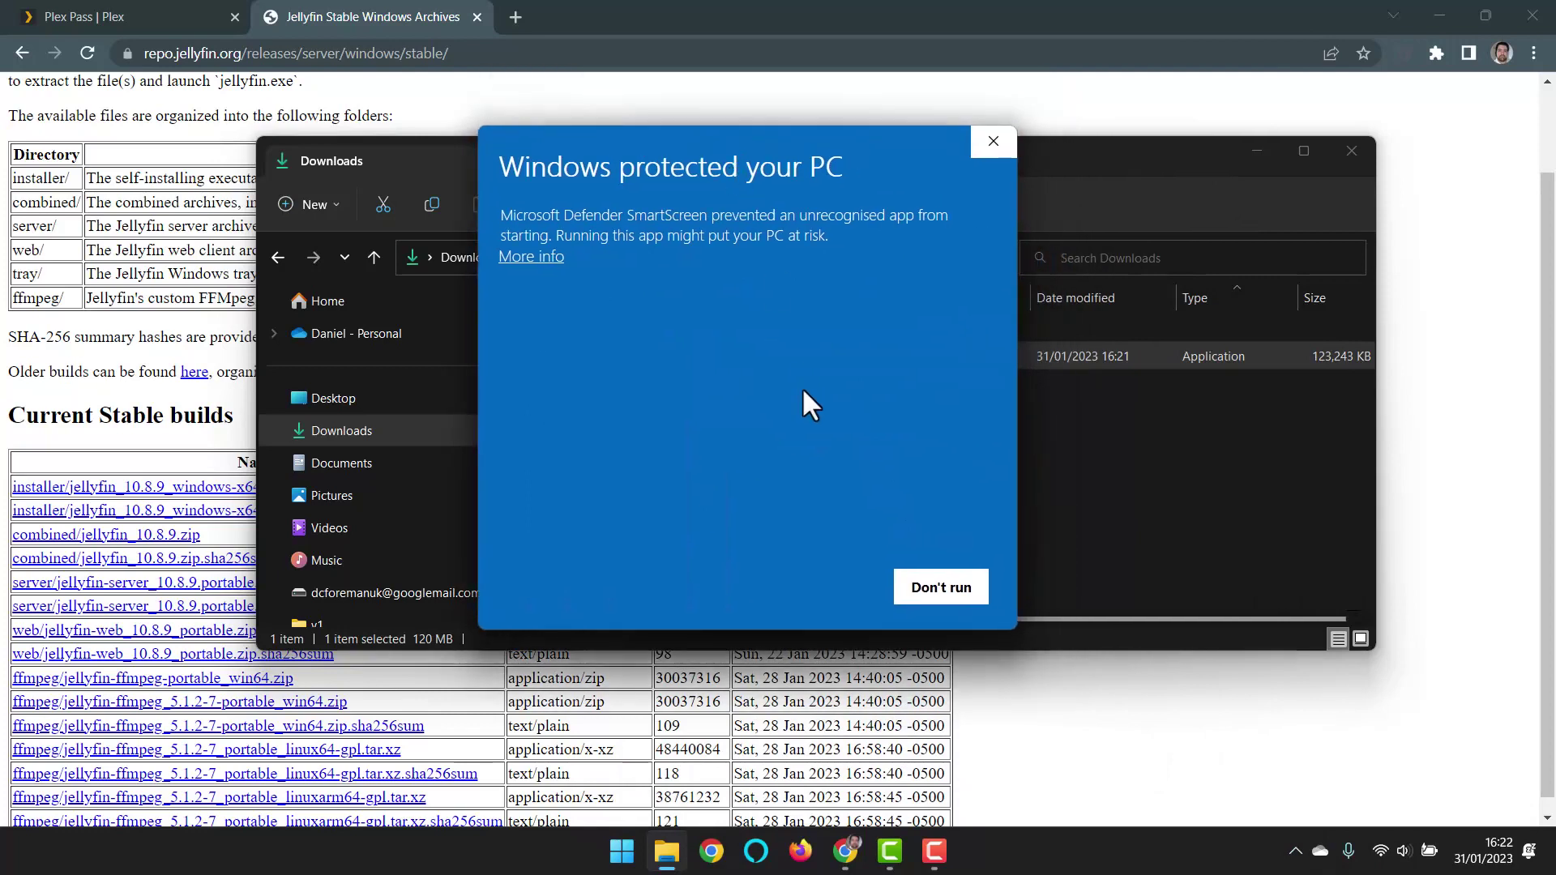
click(532, 257)
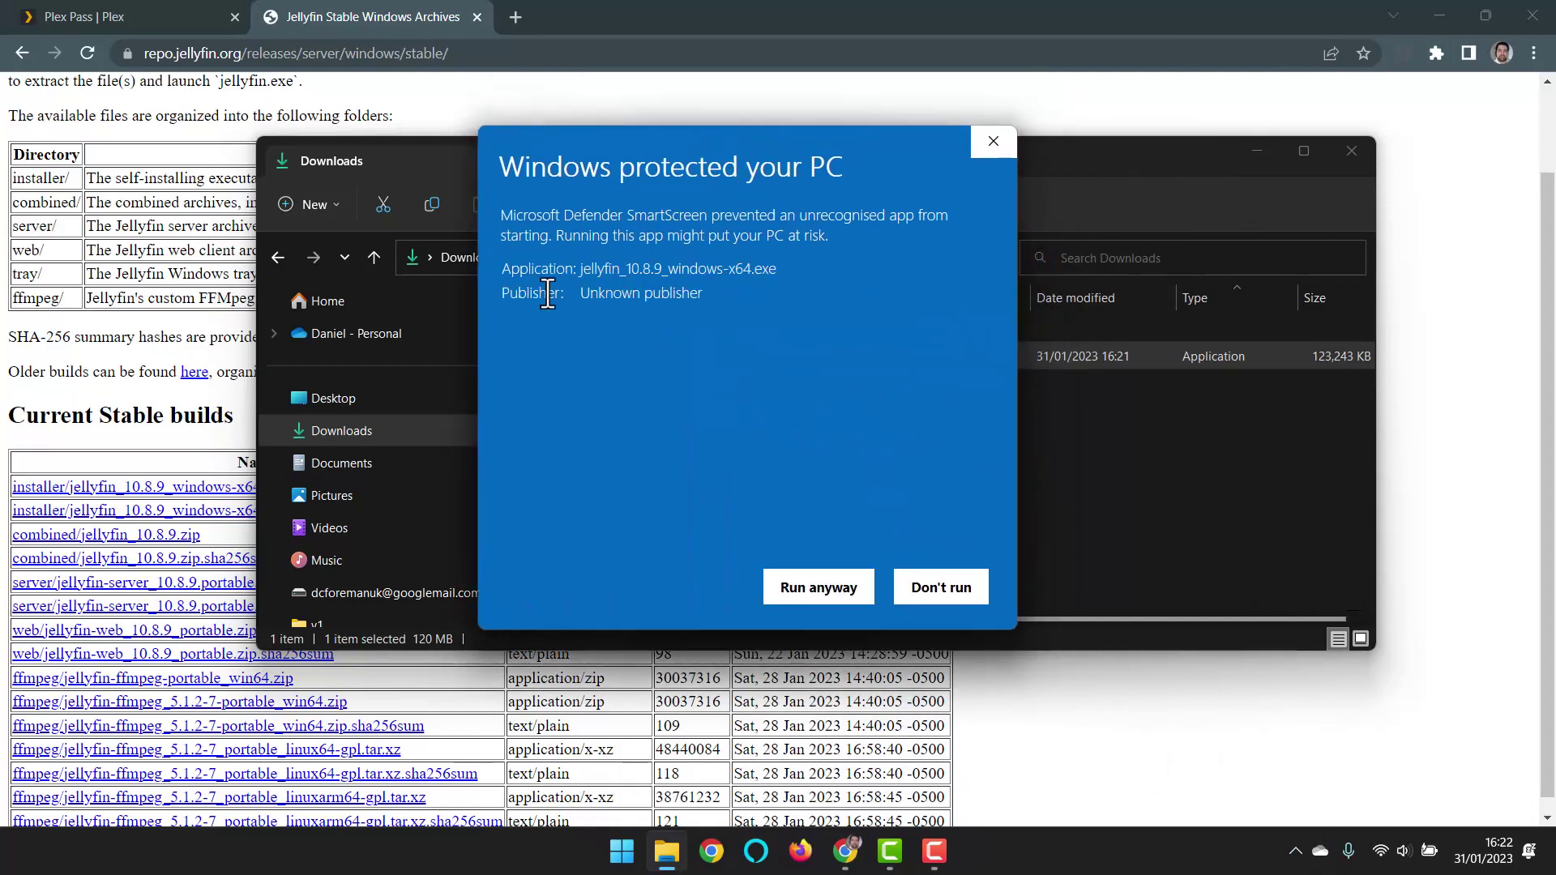
click(824, 587)
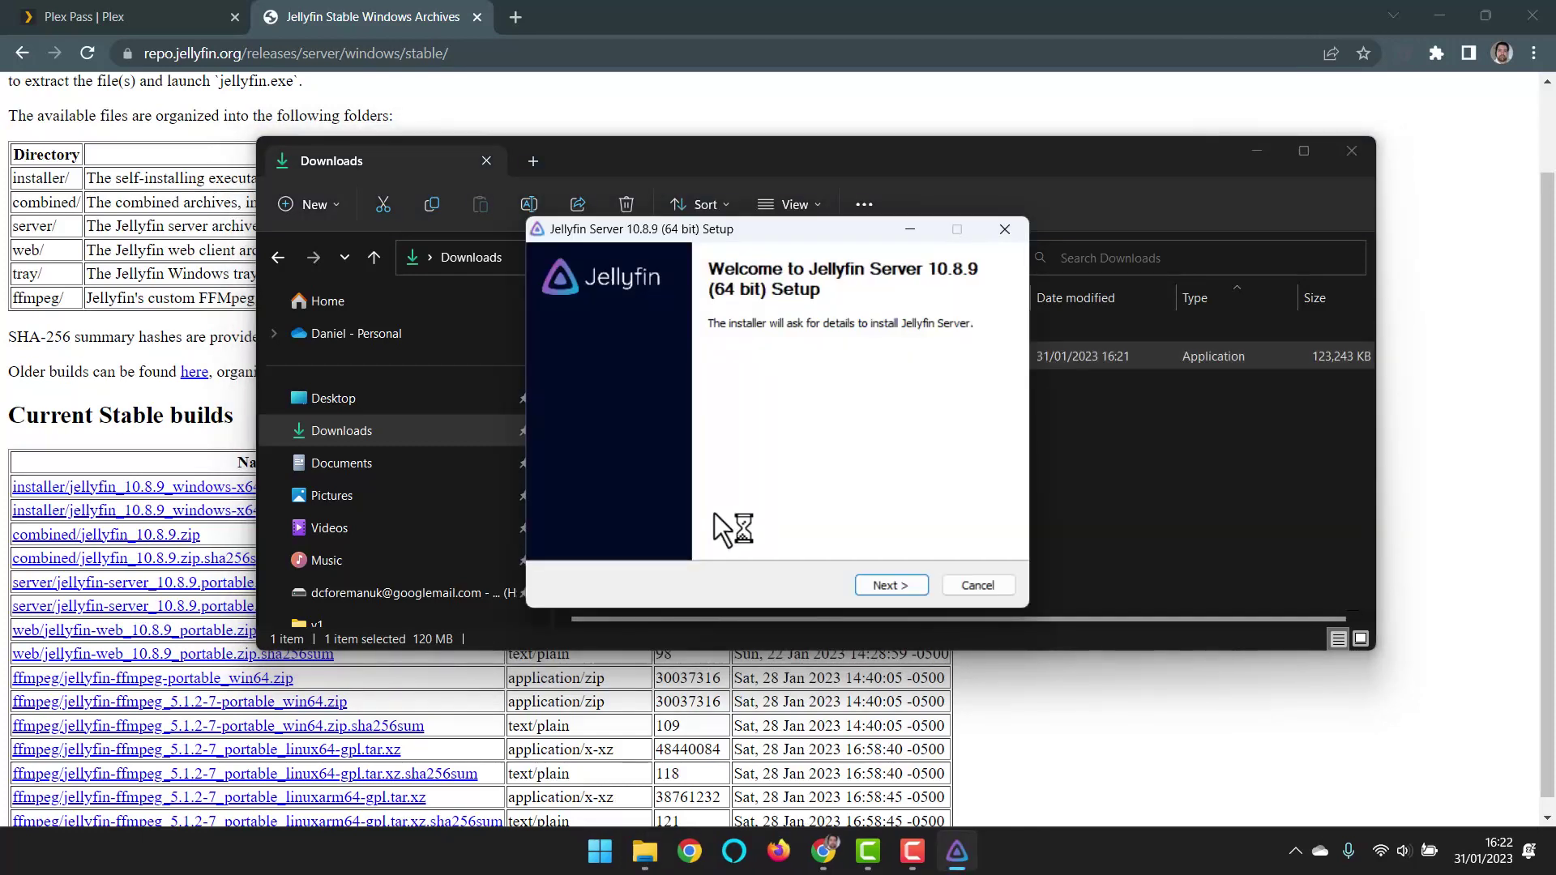
- Install Jellyfin Server 10.8.9, accepting the license agreement, and close the completed setup
click(890, 586)
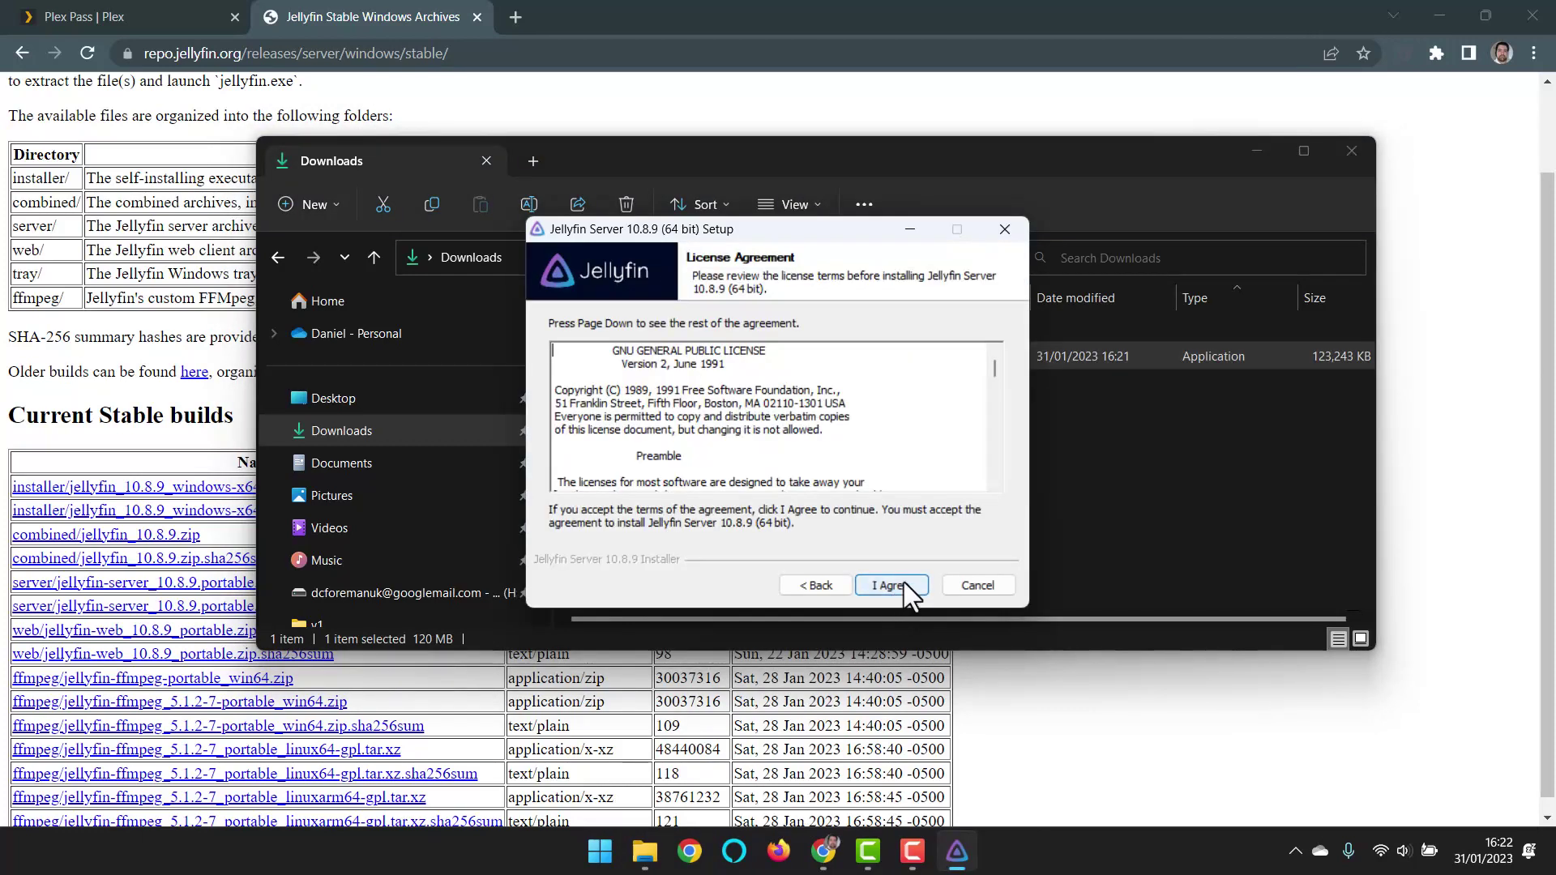
click(904, 583)
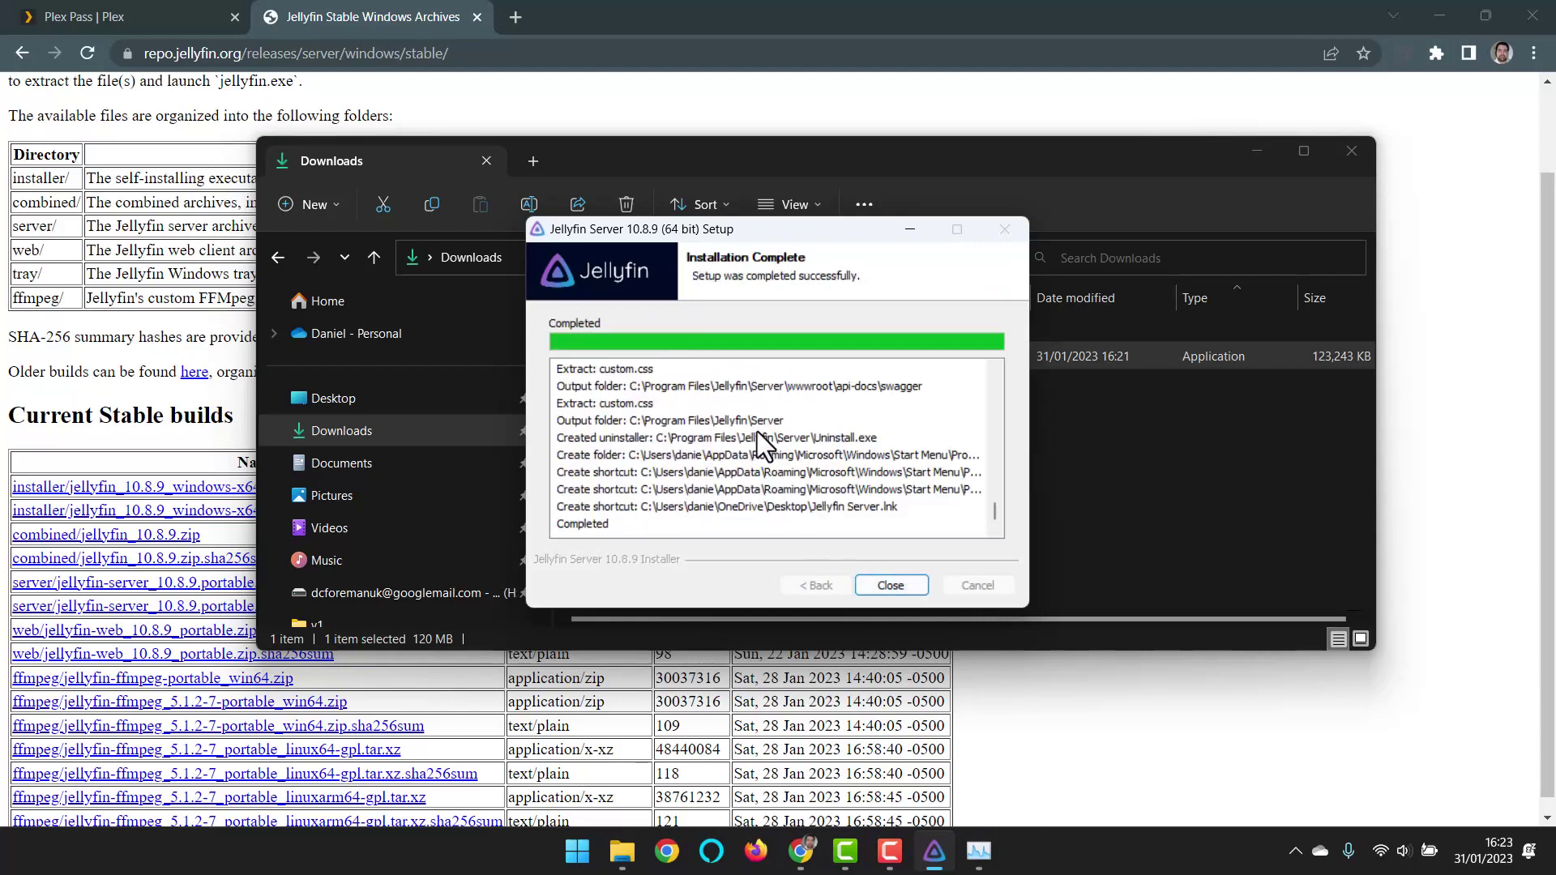
click(890, 585)
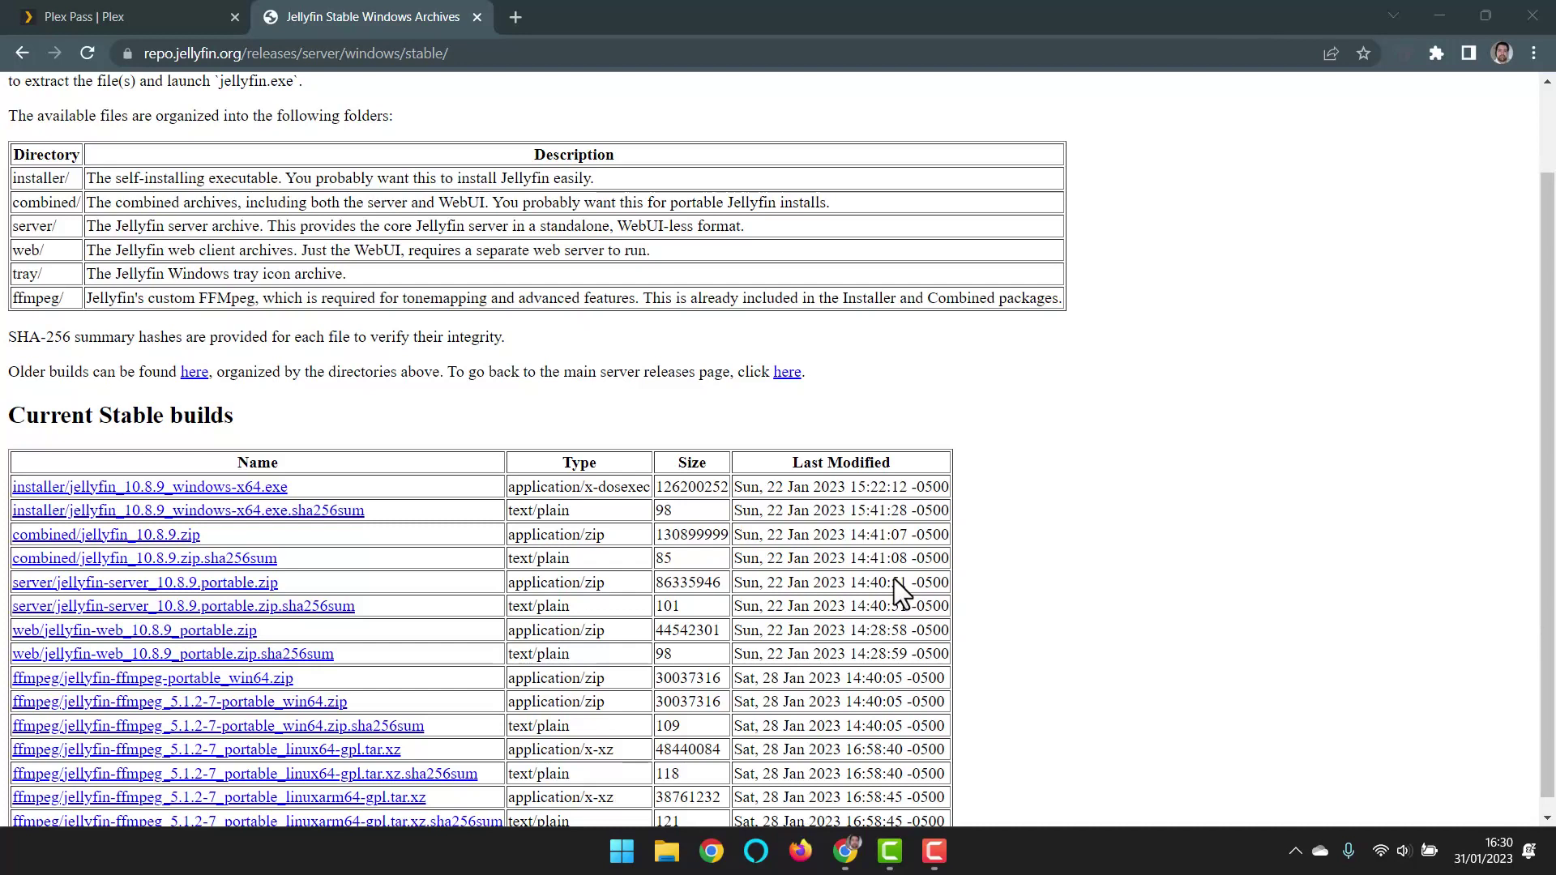
click(514, 17)
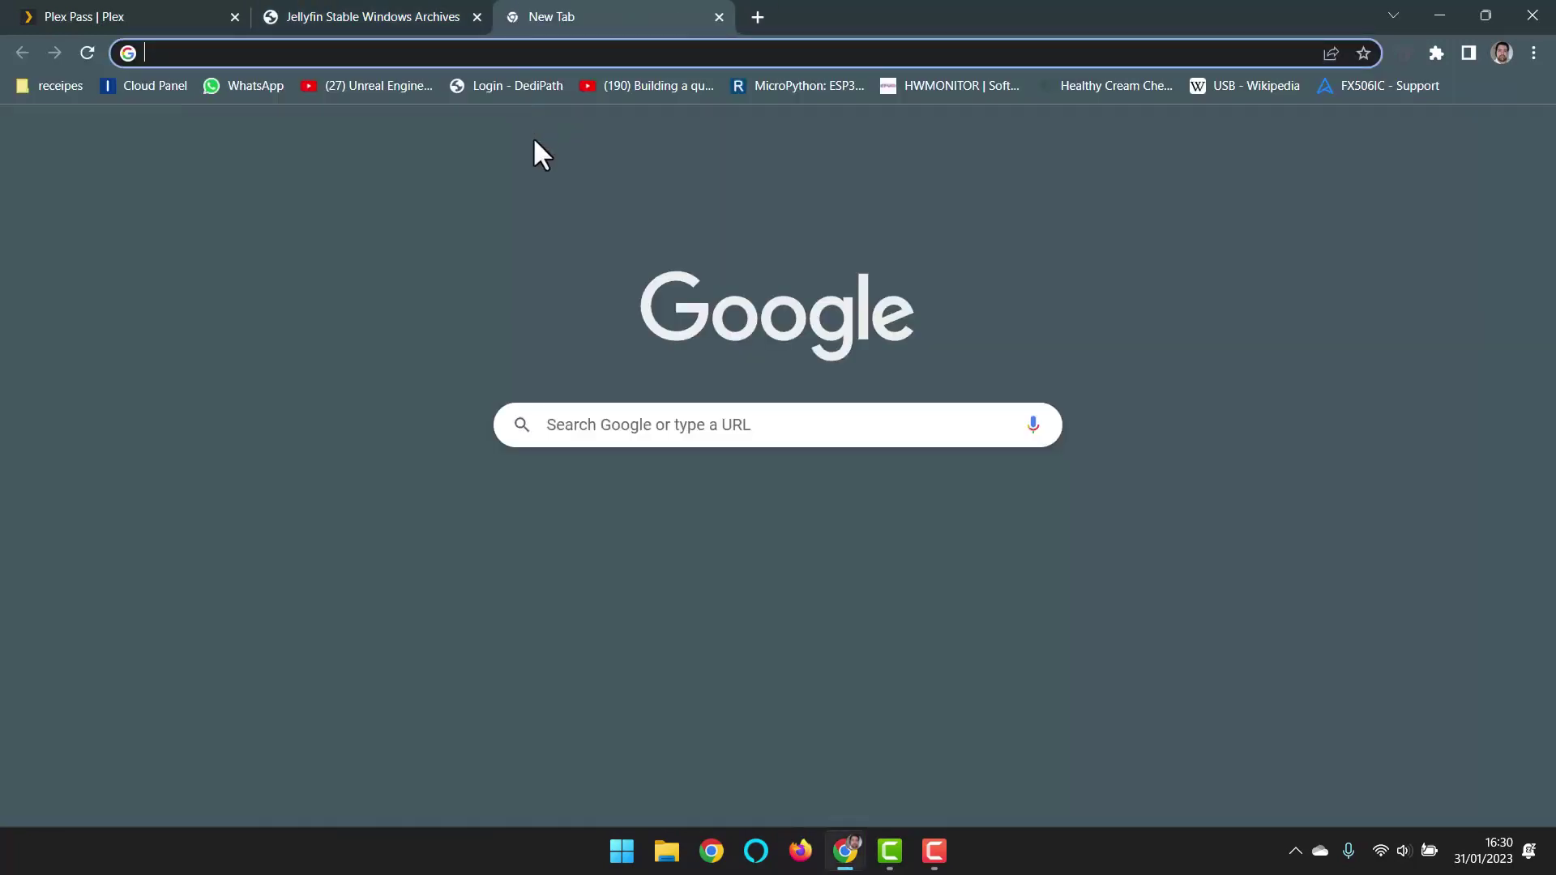
text(http://localhost:8096/)
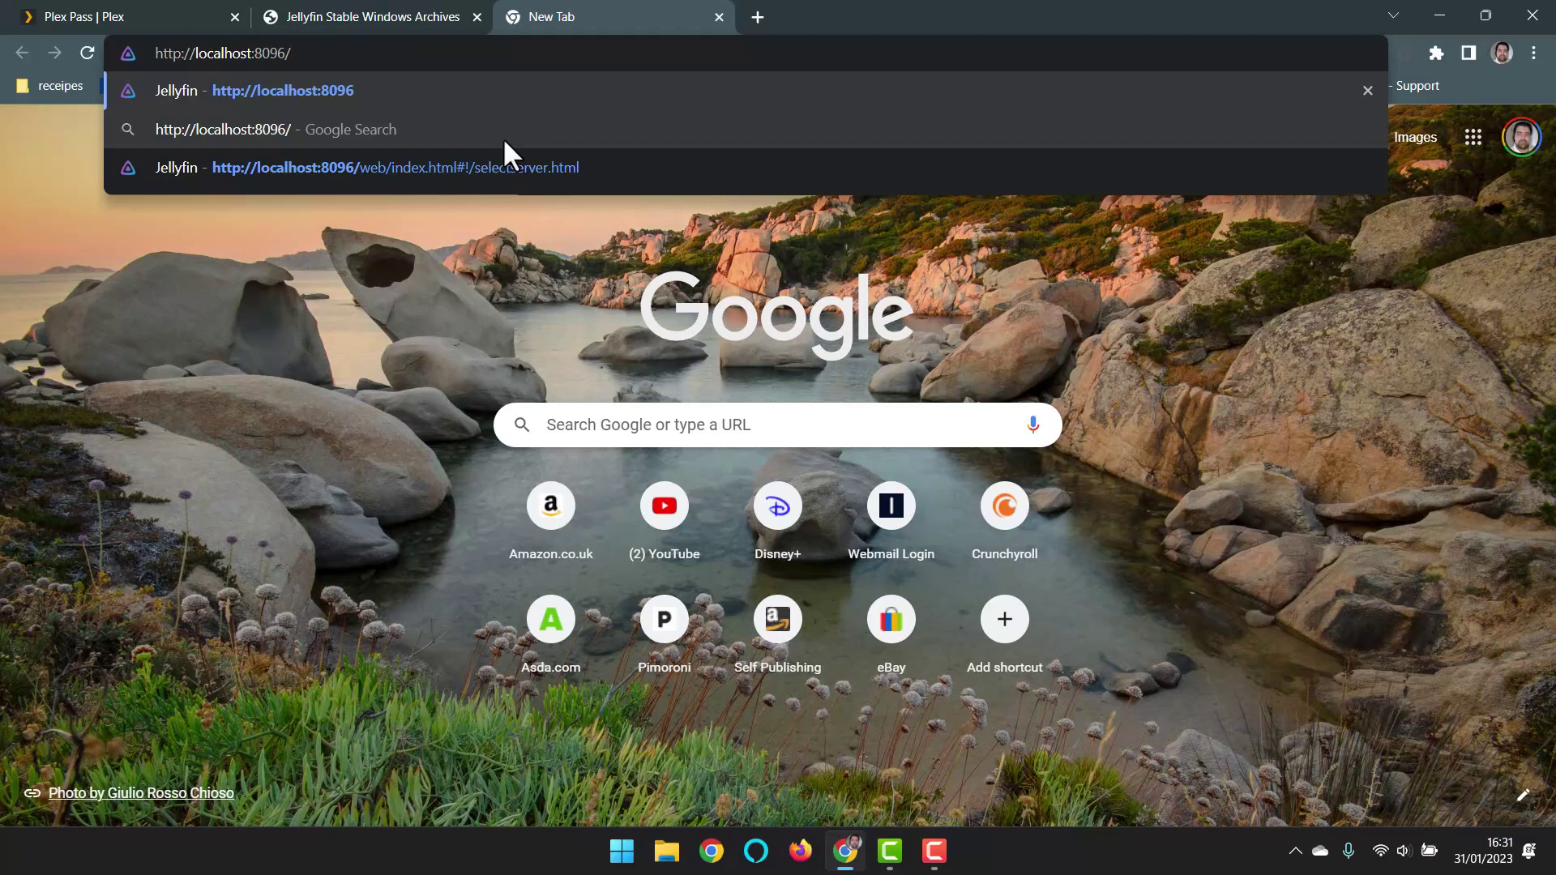
key(Return)
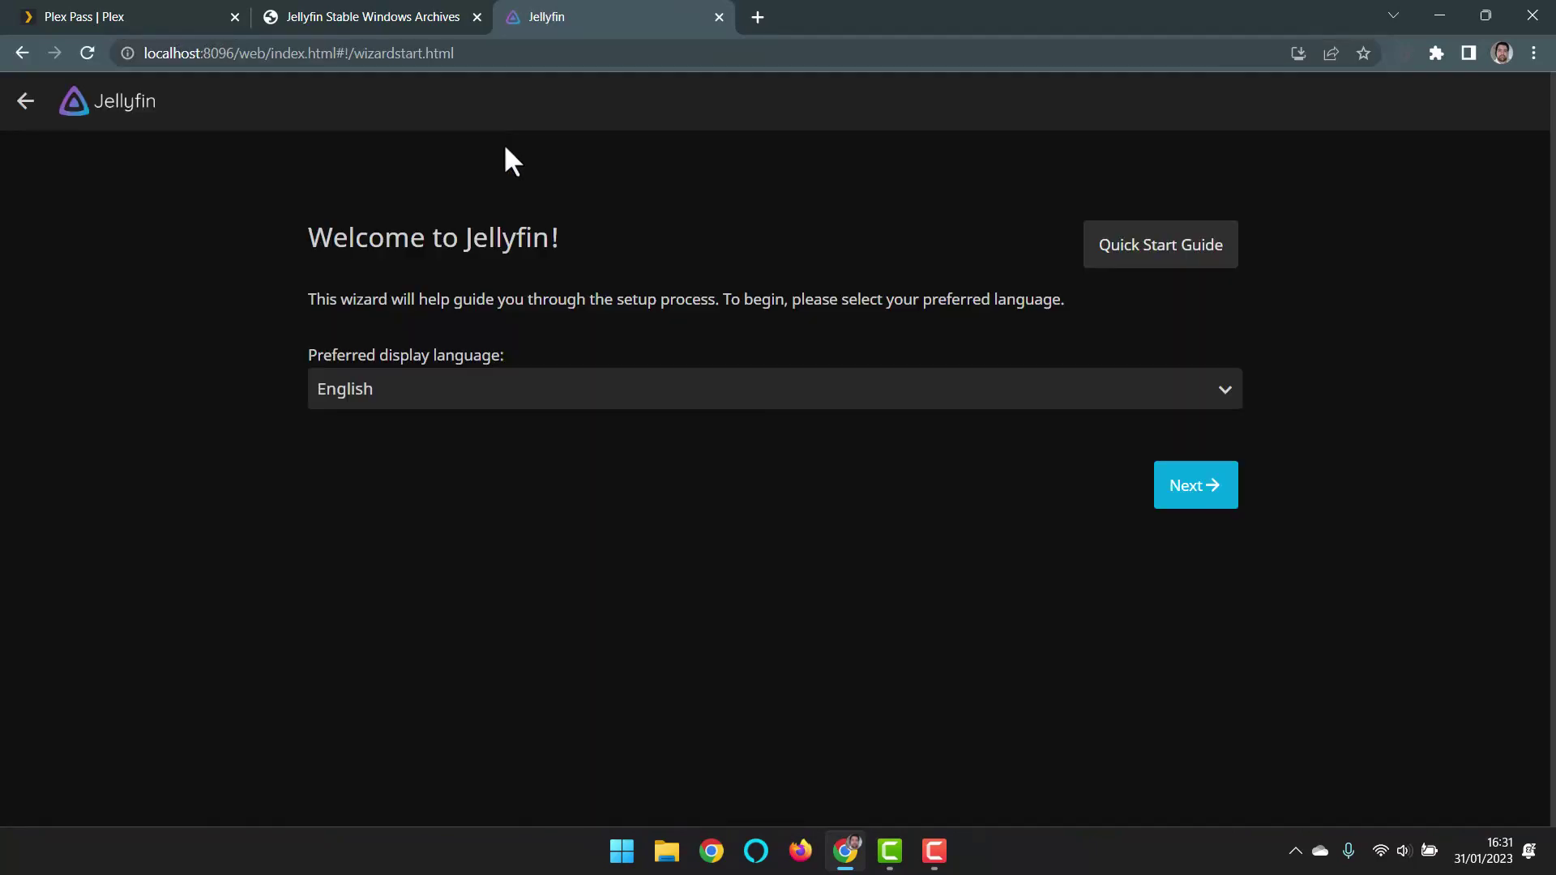
click(1297, 849)
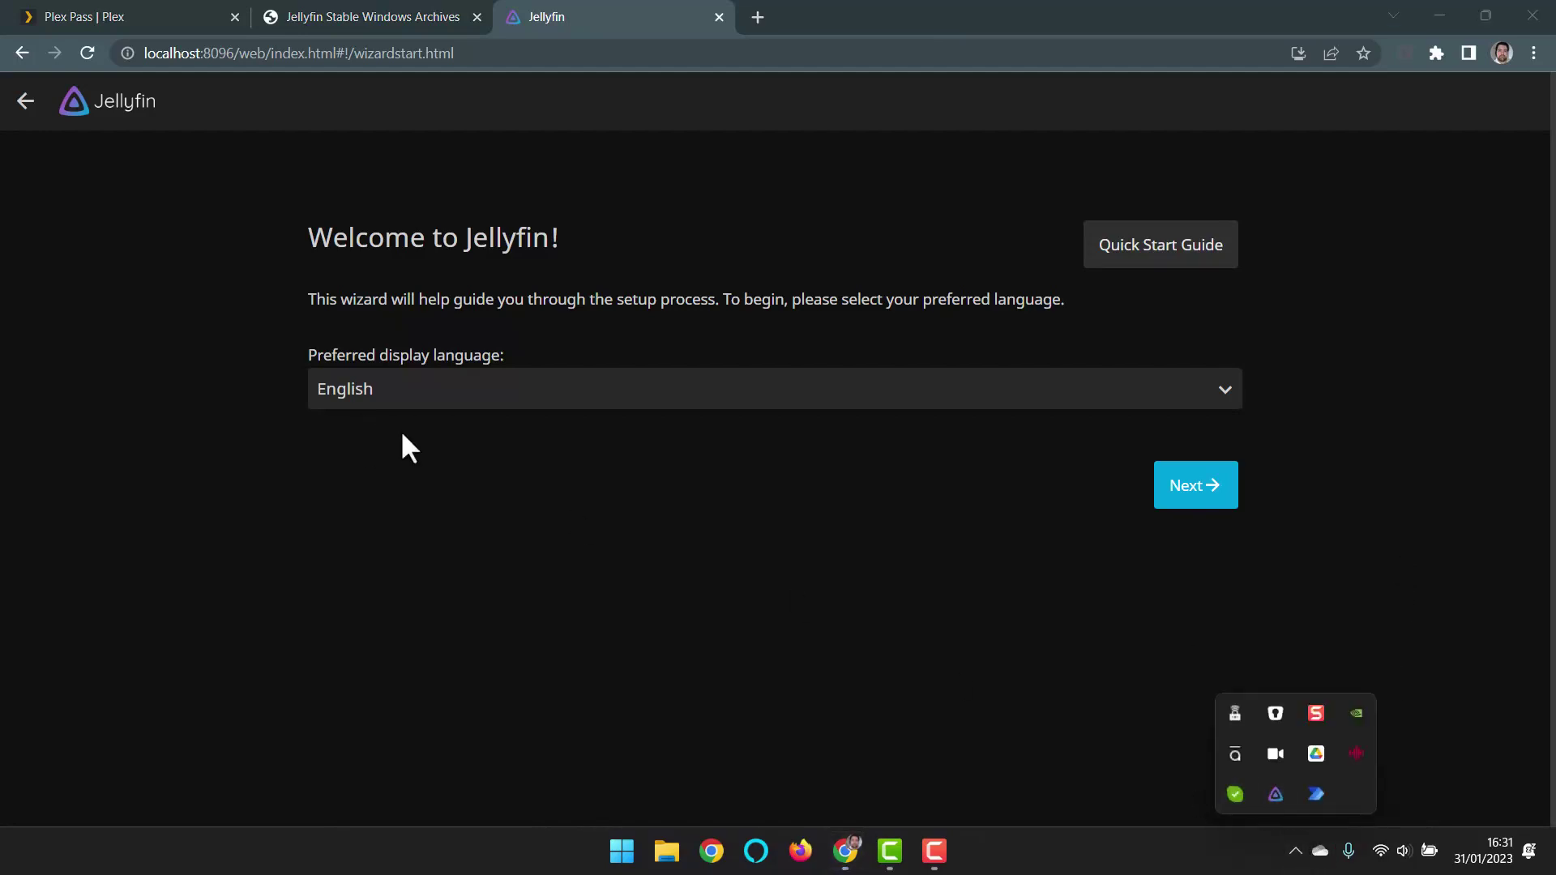
click(507, 464)
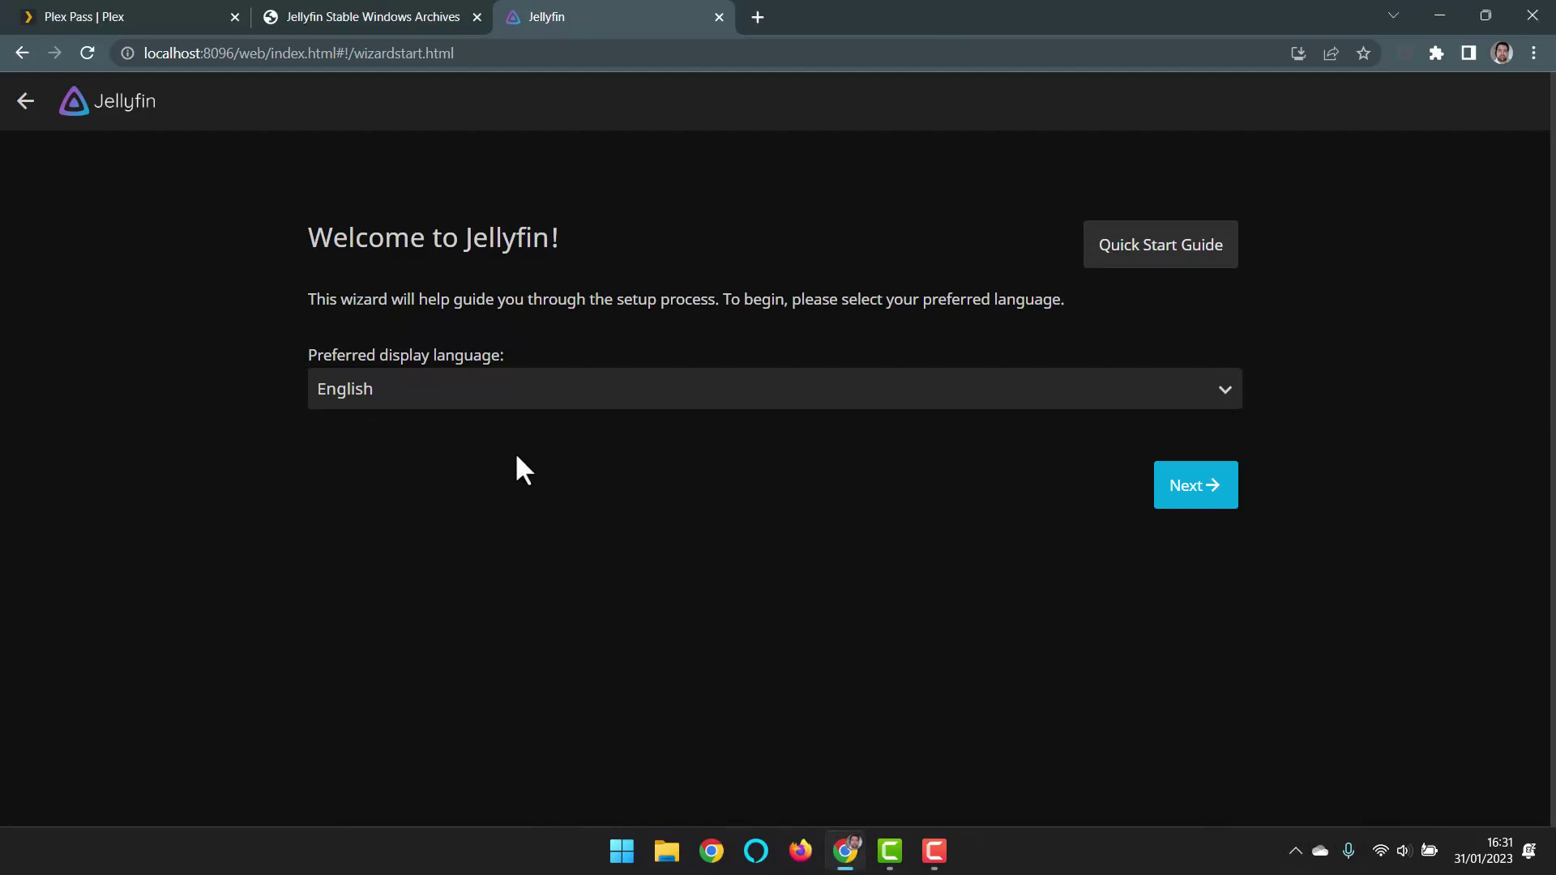
- Accept English as the display language and create the admin account with username ckenthusiast and a confirmed account password
click(1176, 490)
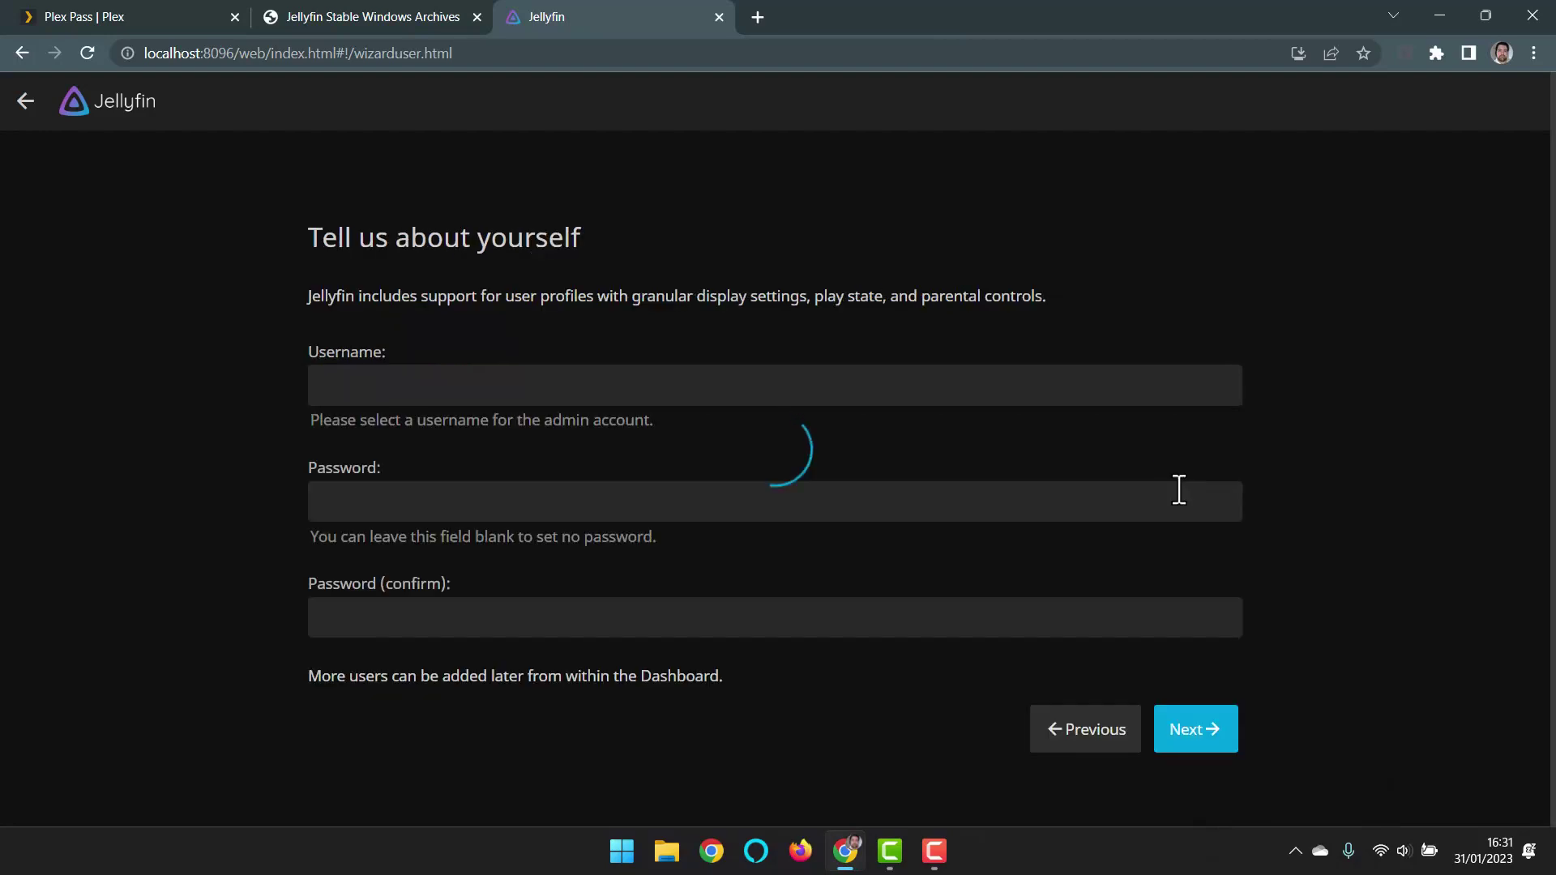
double_click(524, 393)
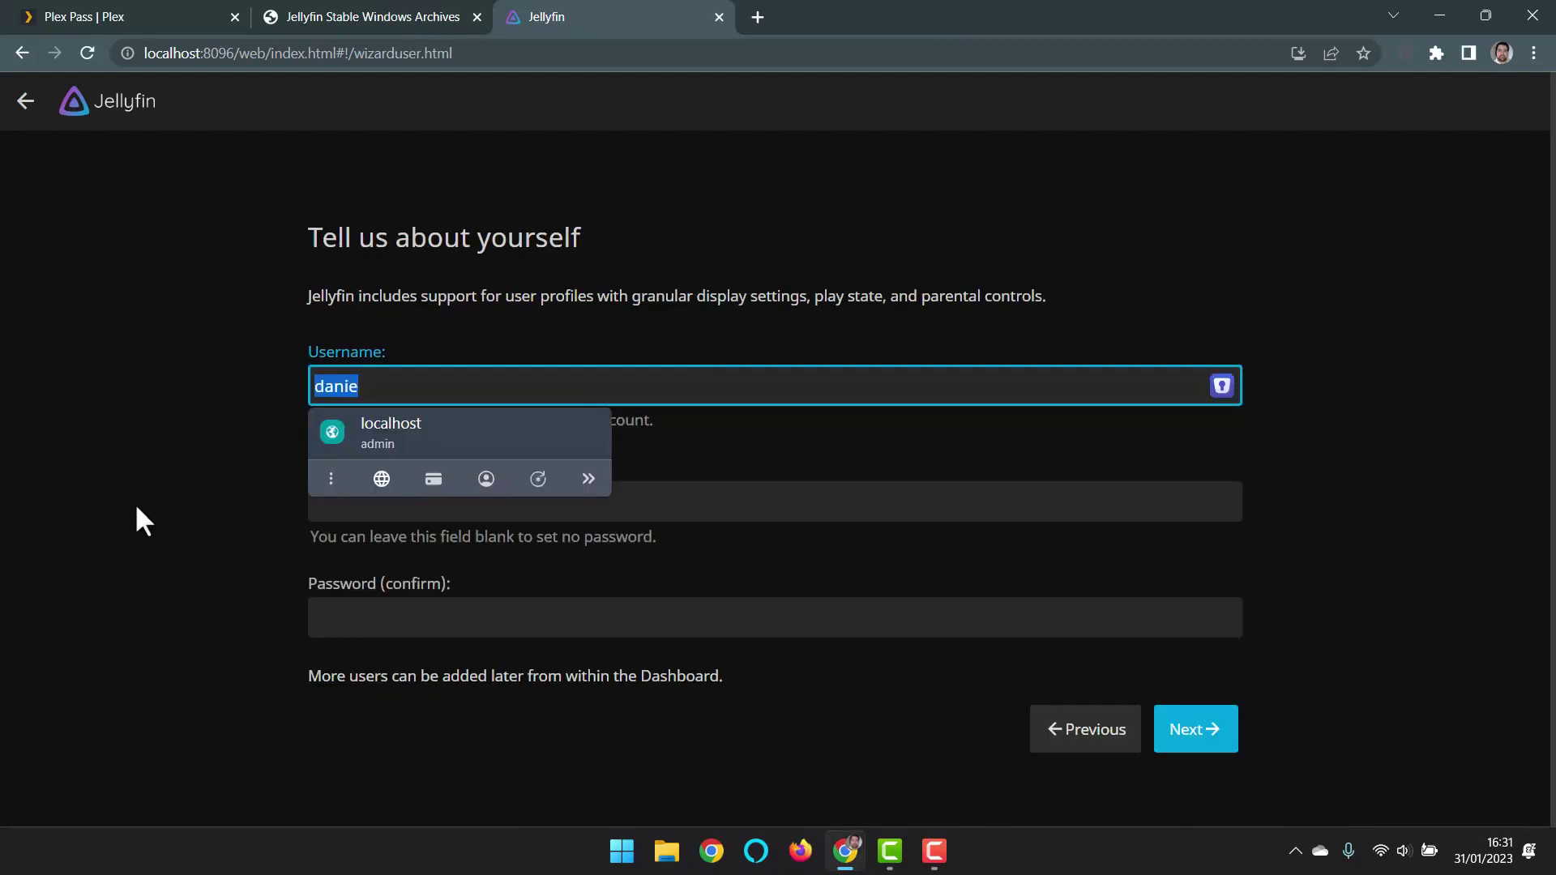
text(ckenthus)
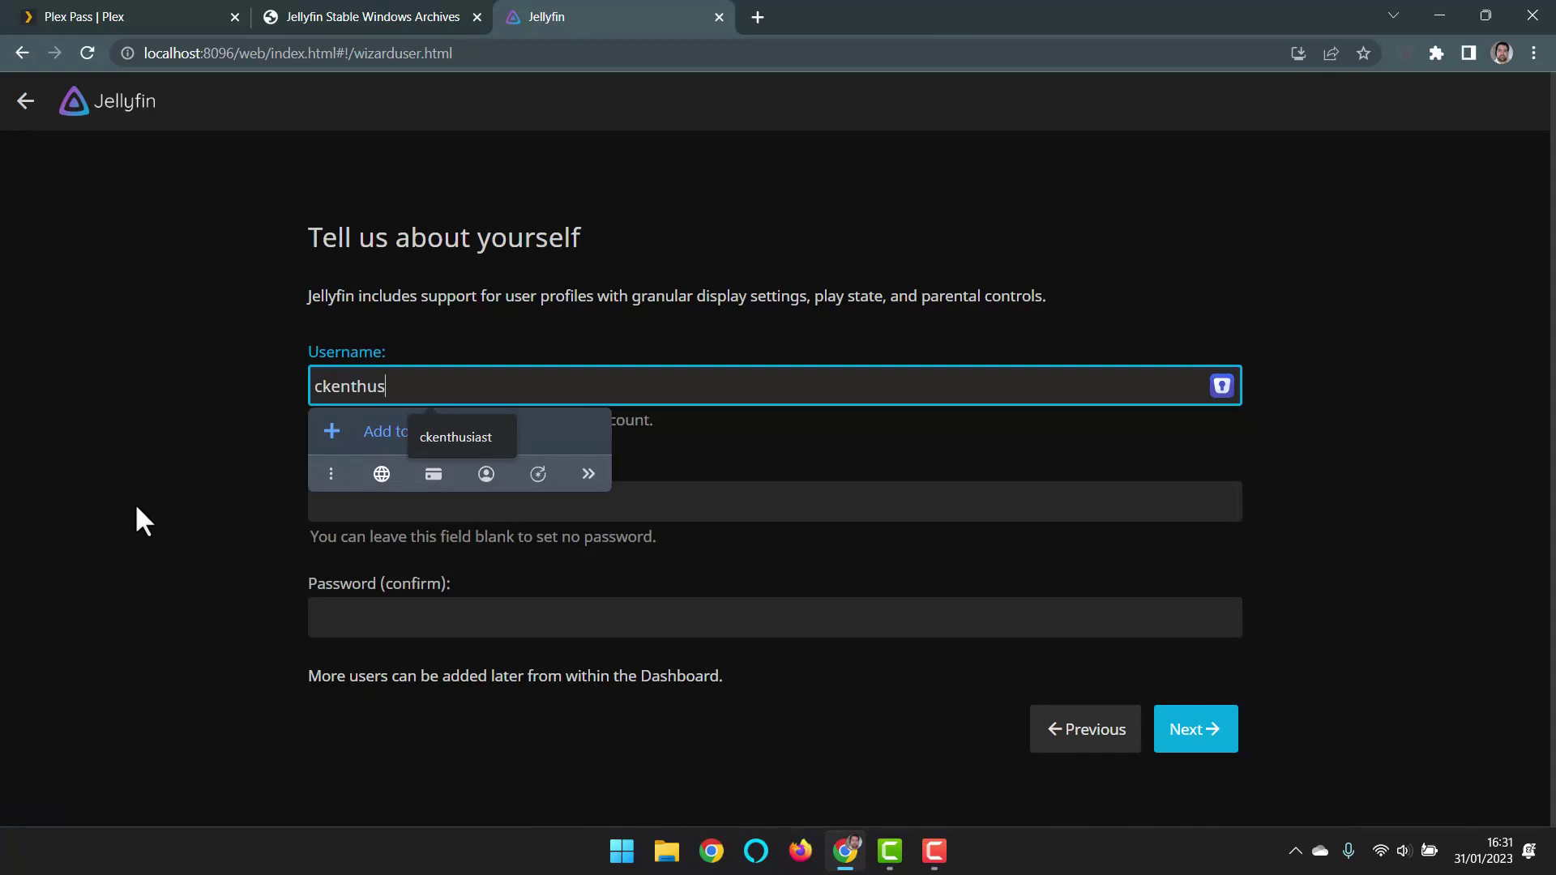
text(iast)
key(Tab)
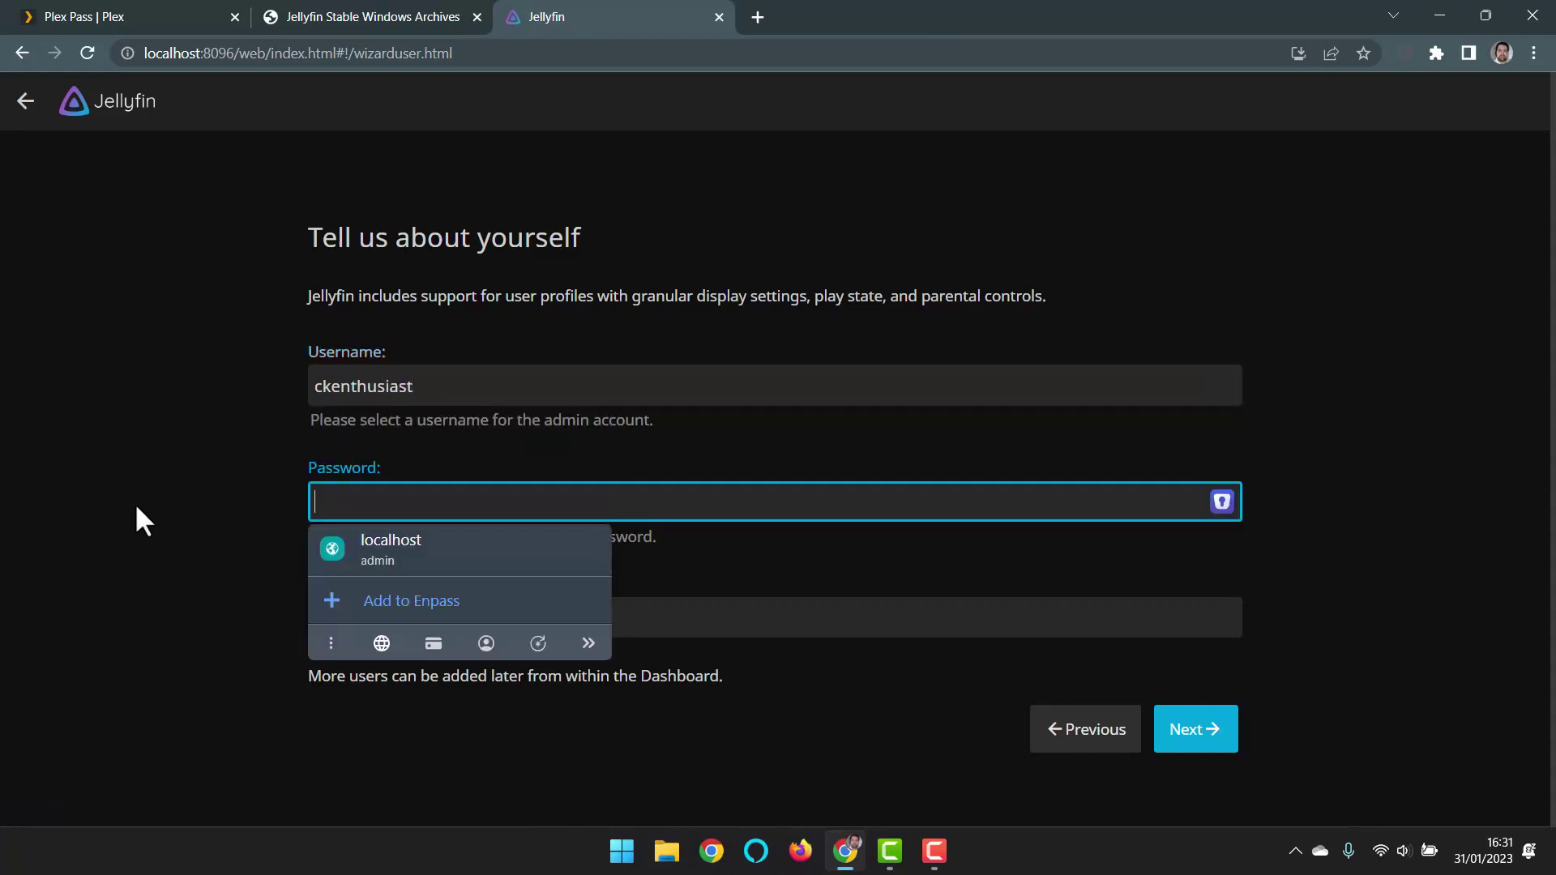
text(*******)
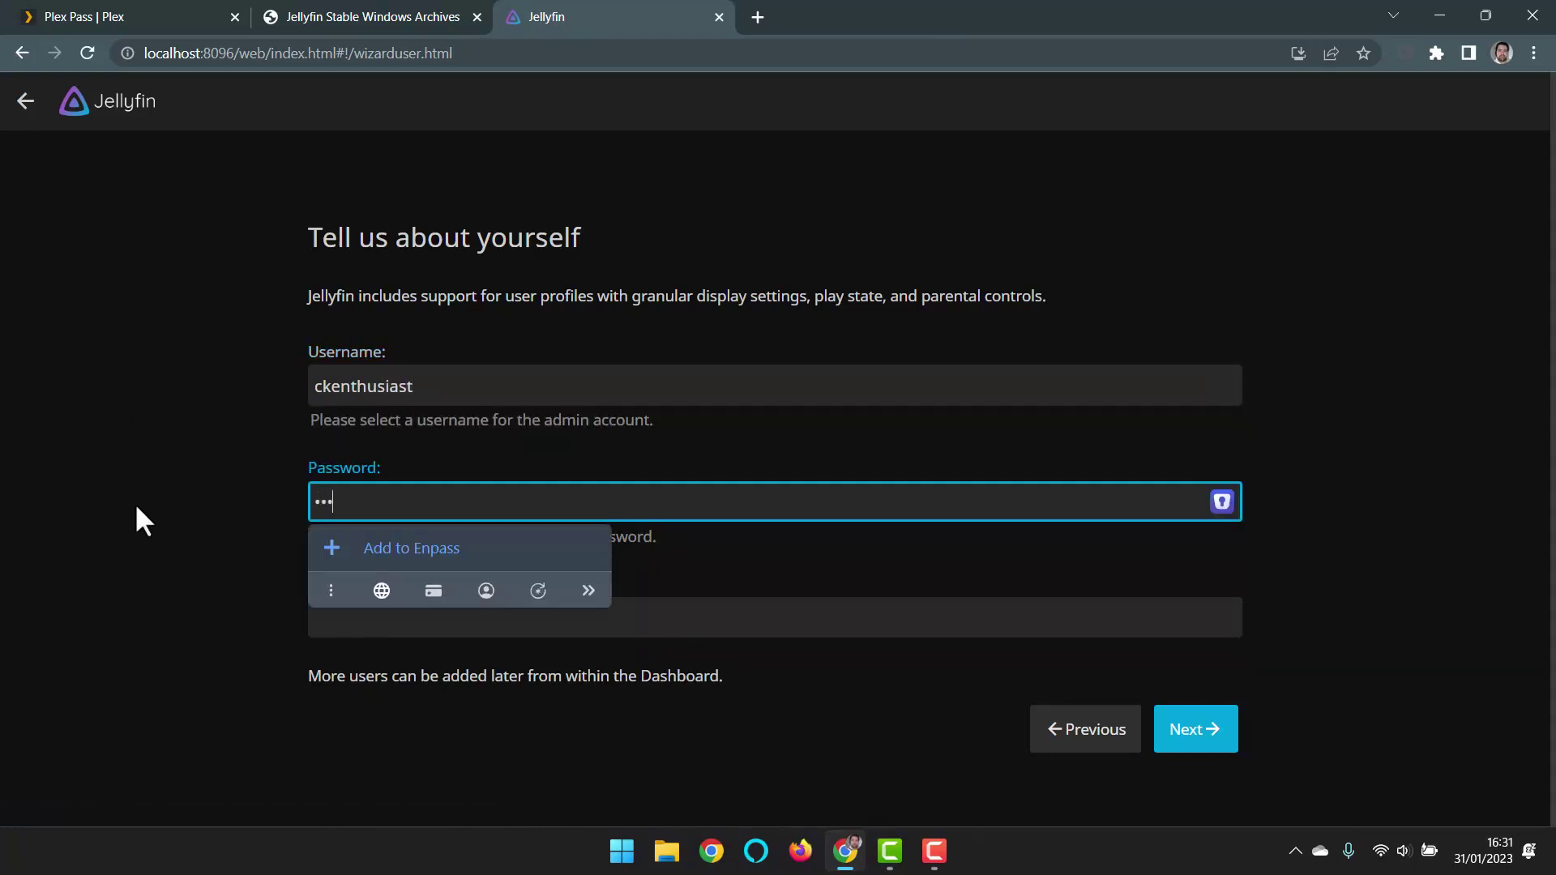
key(Tab)
text(*******)
key(Tab)
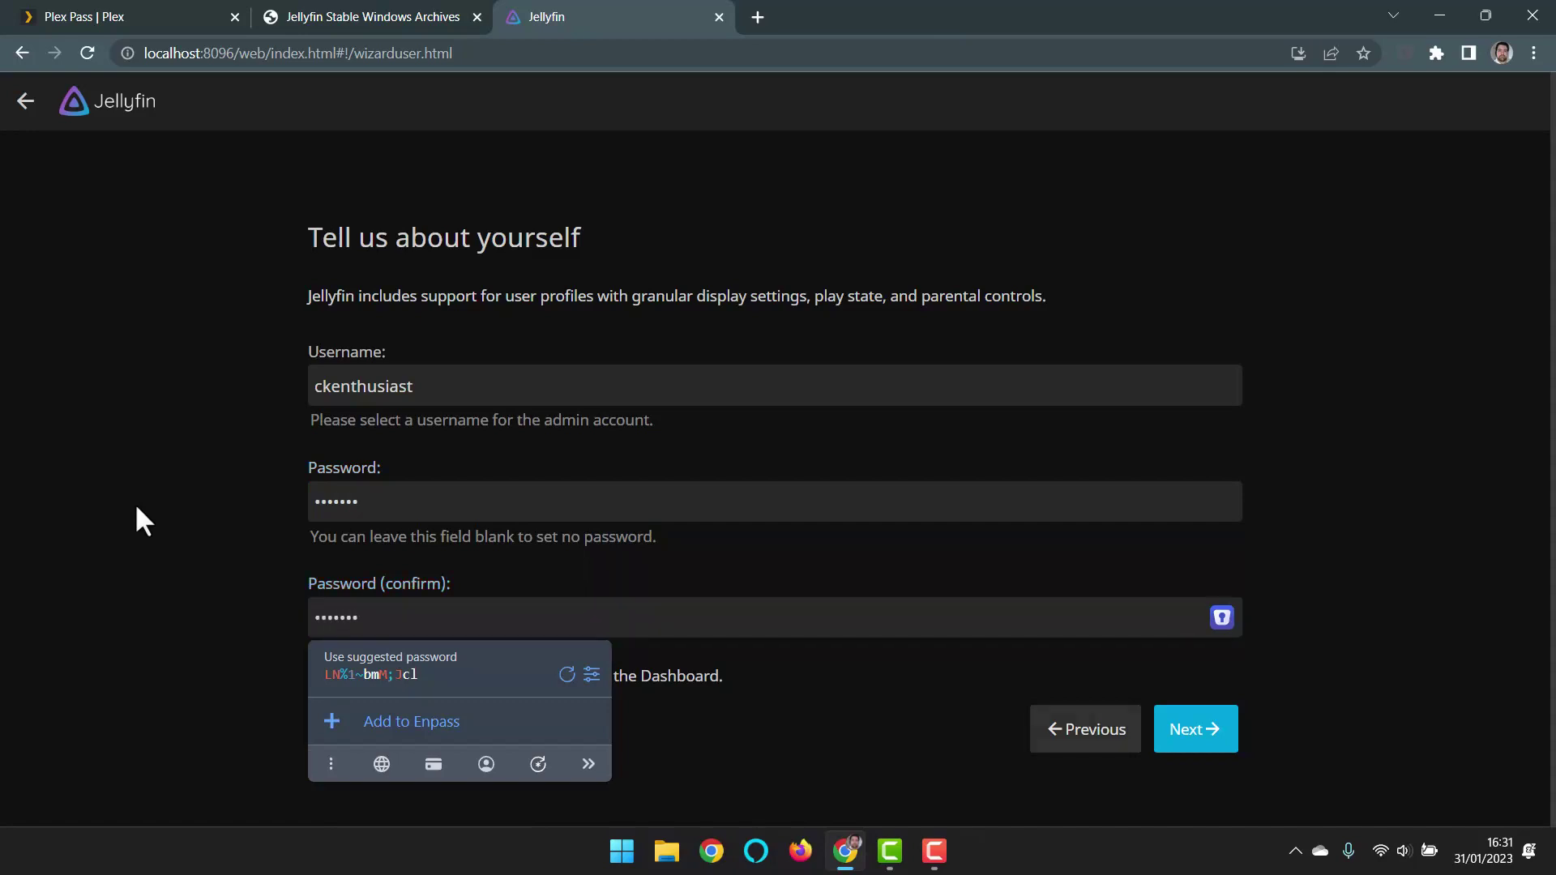
click(1199, 729)
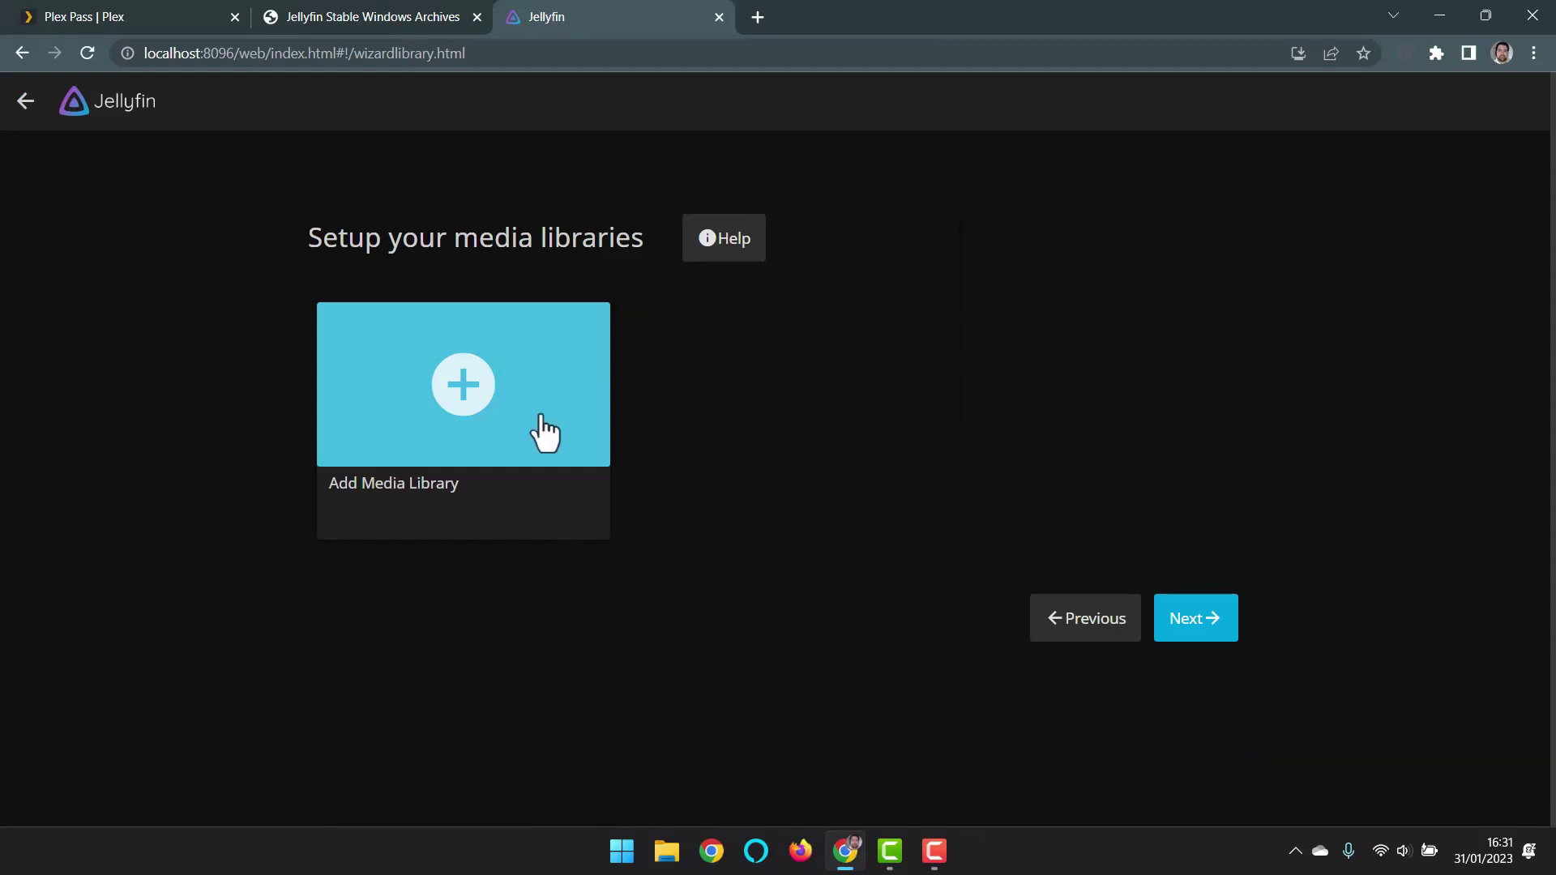
- Start adding a media library with Shows as its content type
click(463, 384)
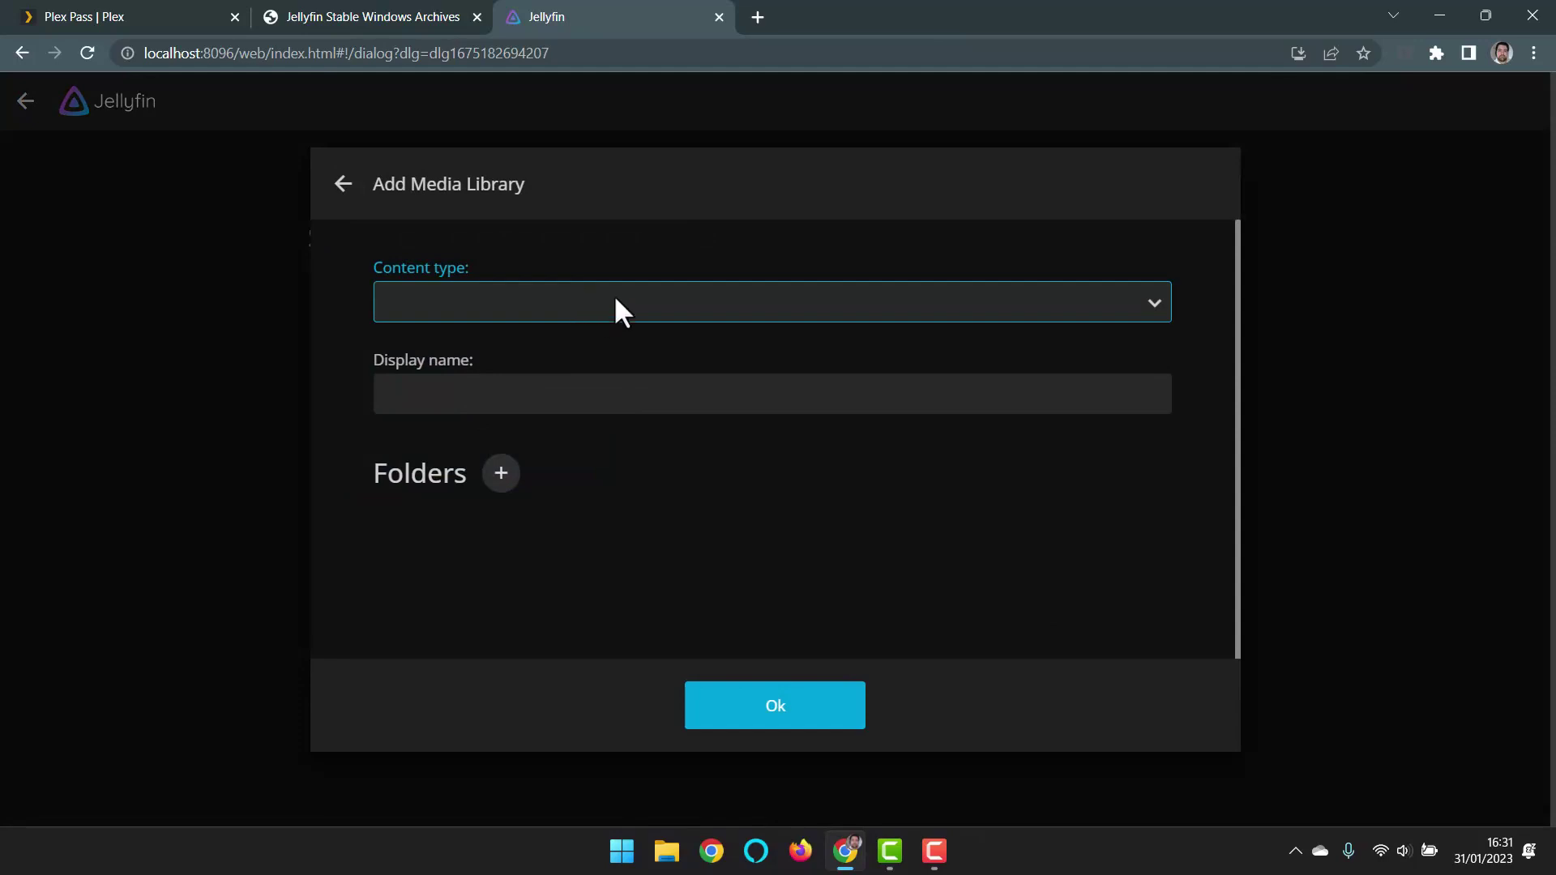
click(621, 308)
click(552, 410)
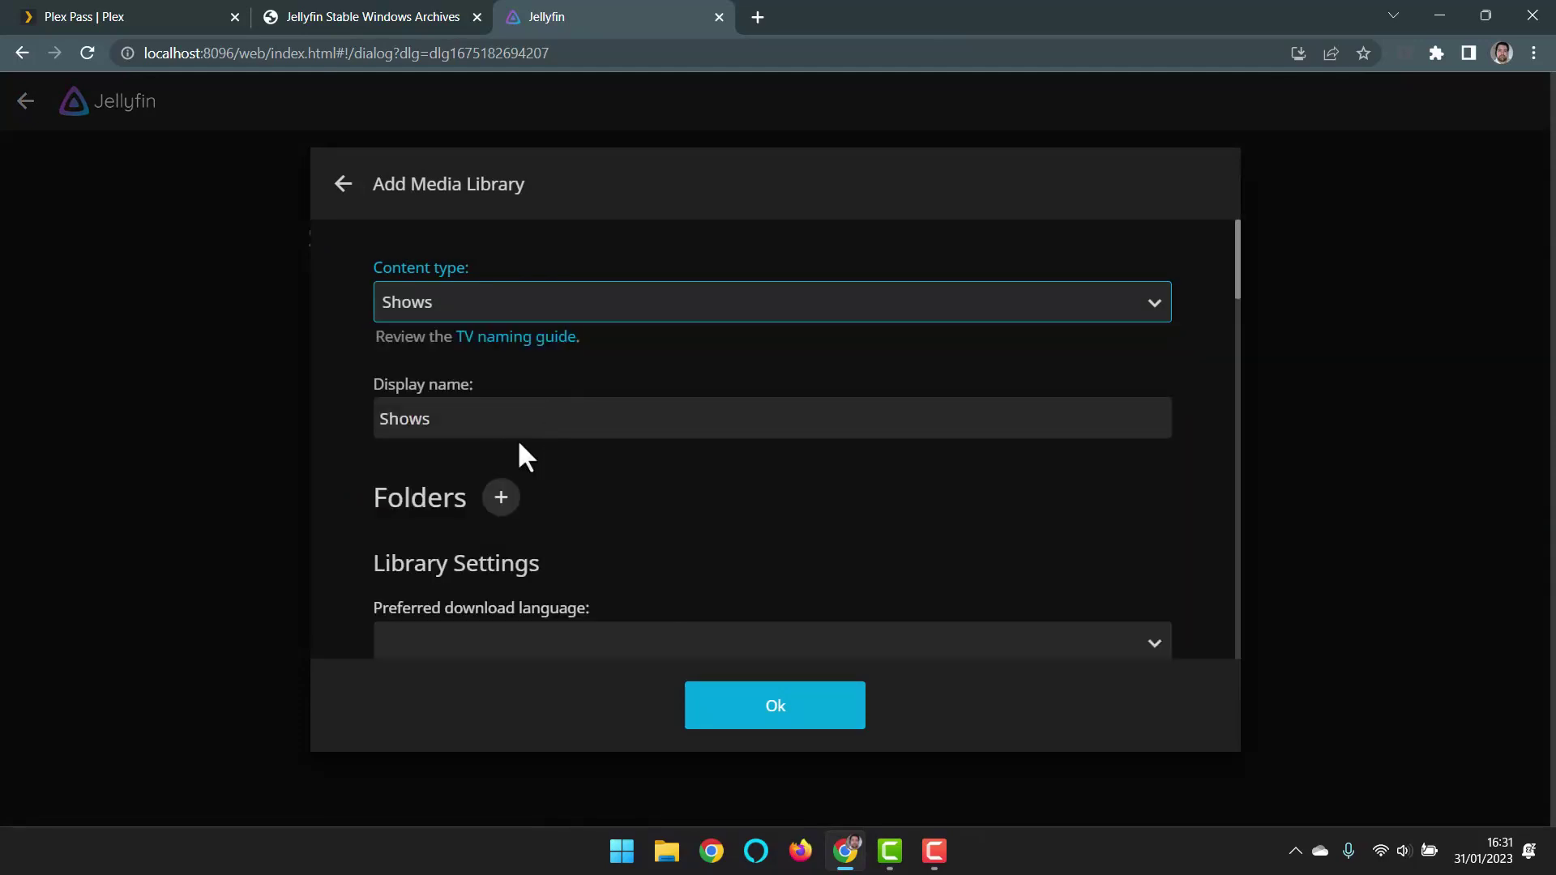
- Add the folder D:\foreman technology ltd\youtube to the Shows library and save the library
scroll(519, 442, down, 1)
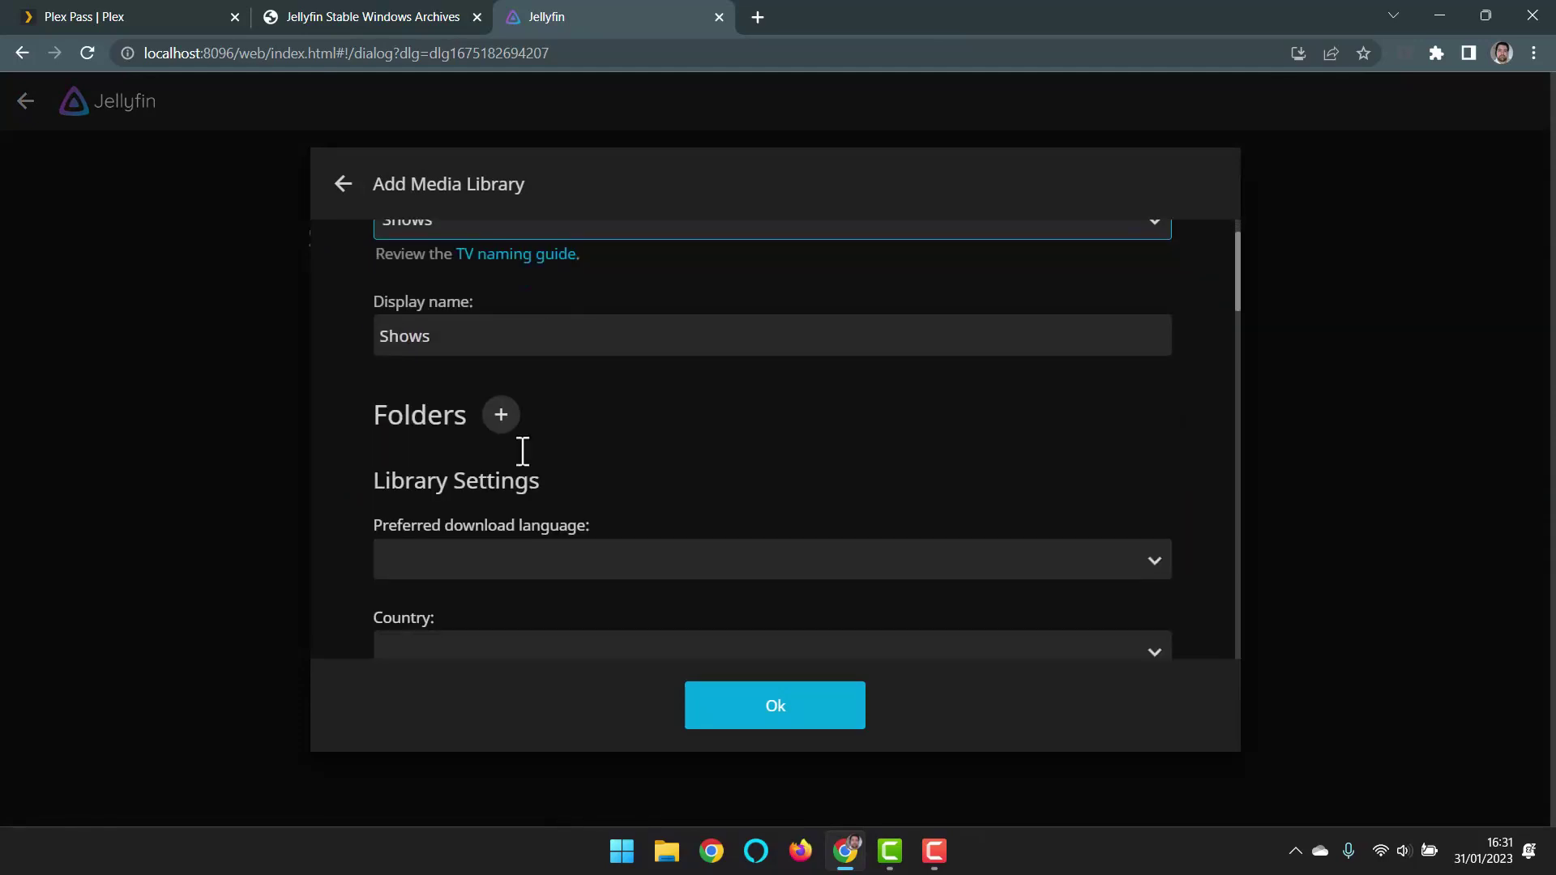
click(501, 398)
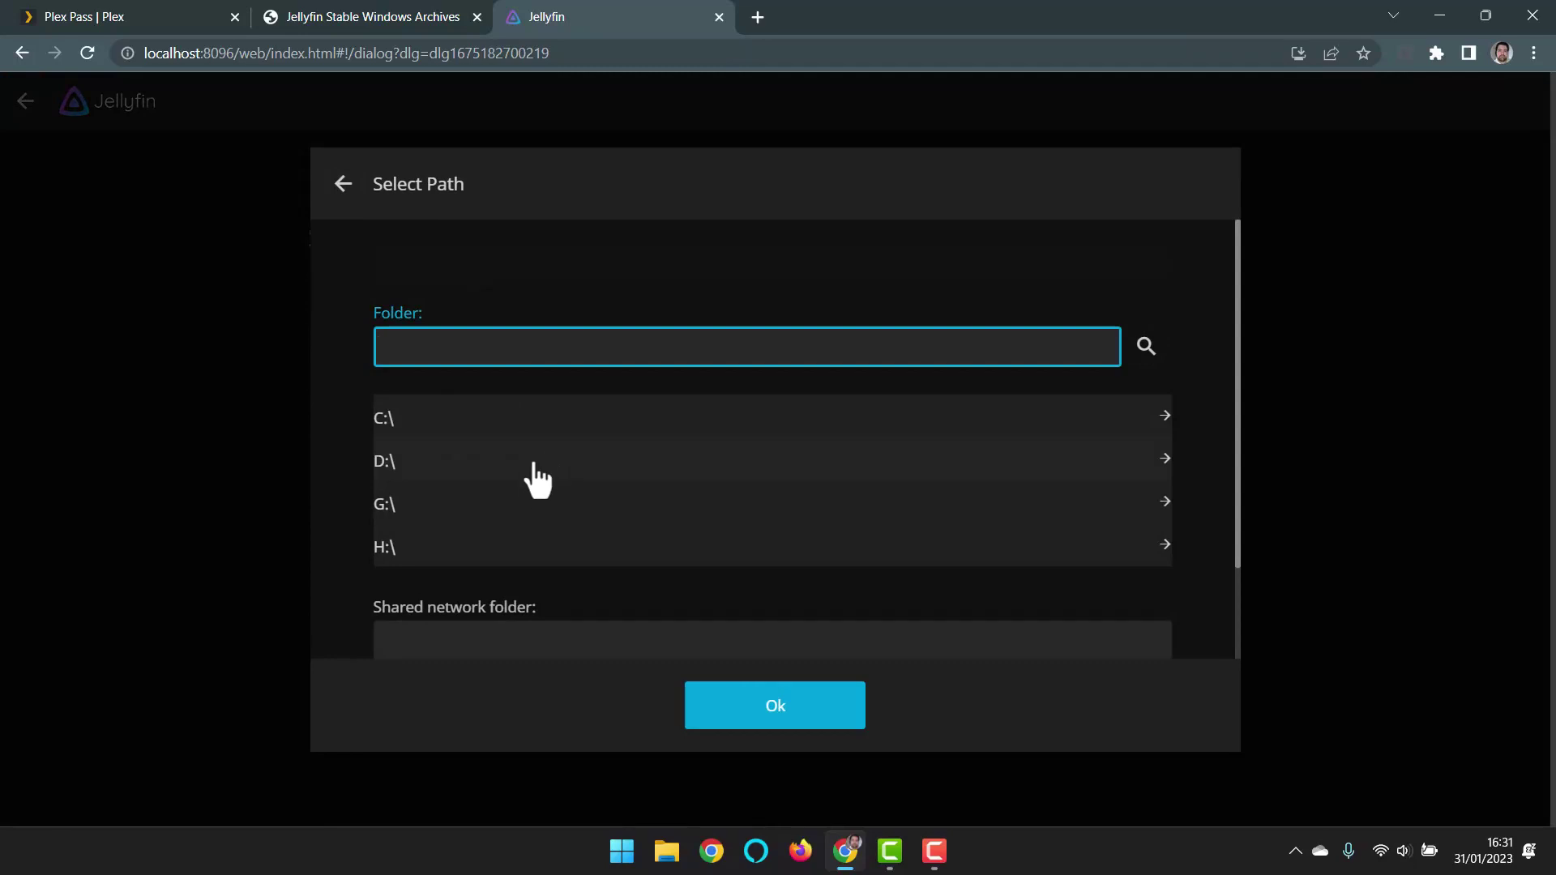
click(528, 461)
click(539, 470)
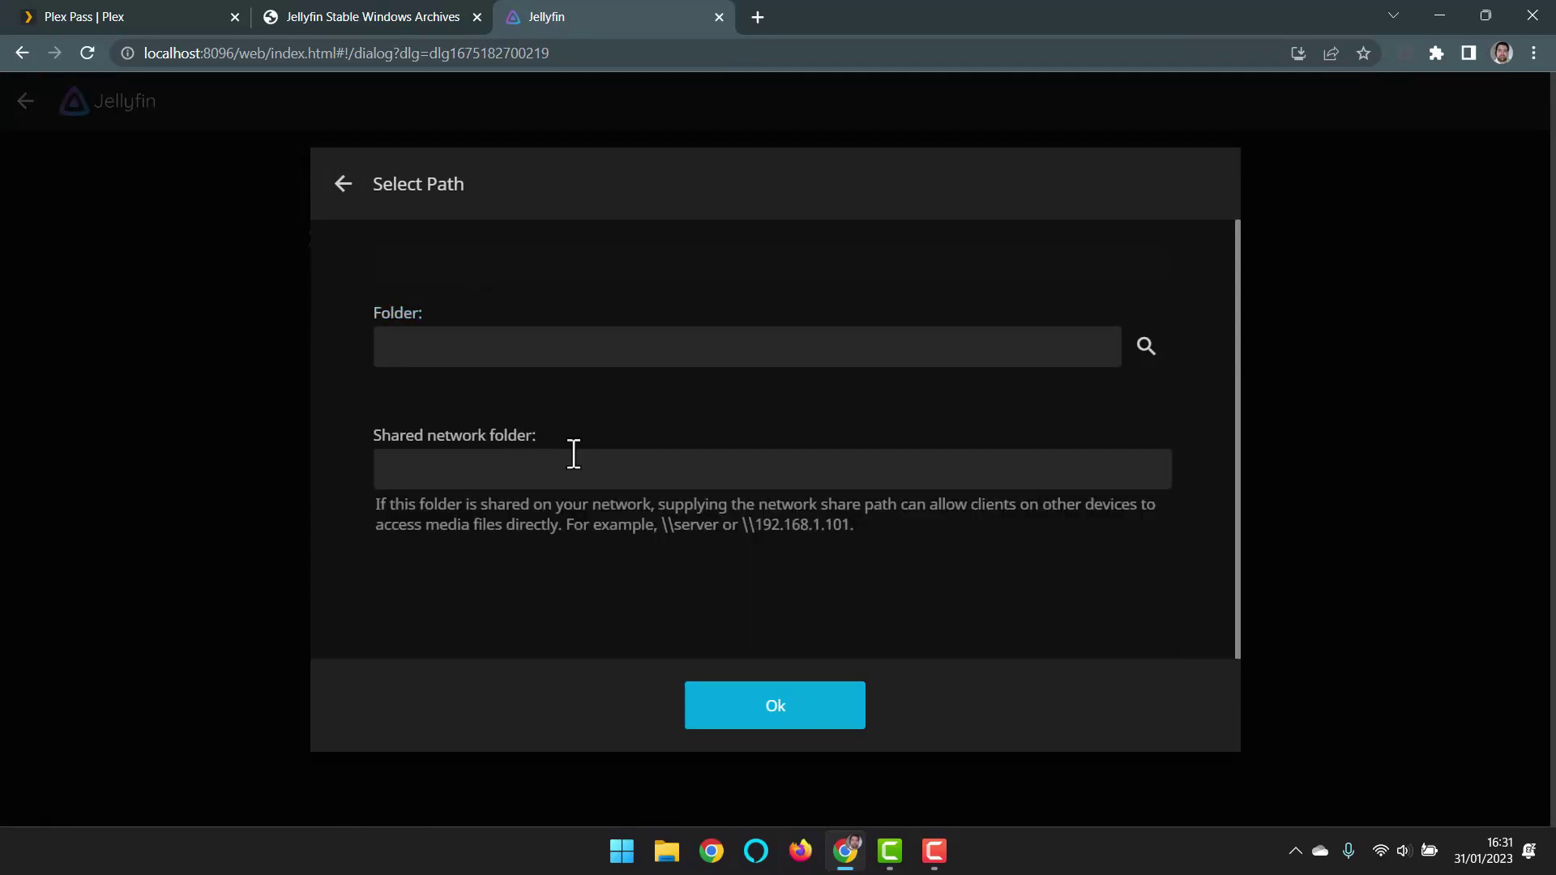
scroll(510, 502, down, 2)
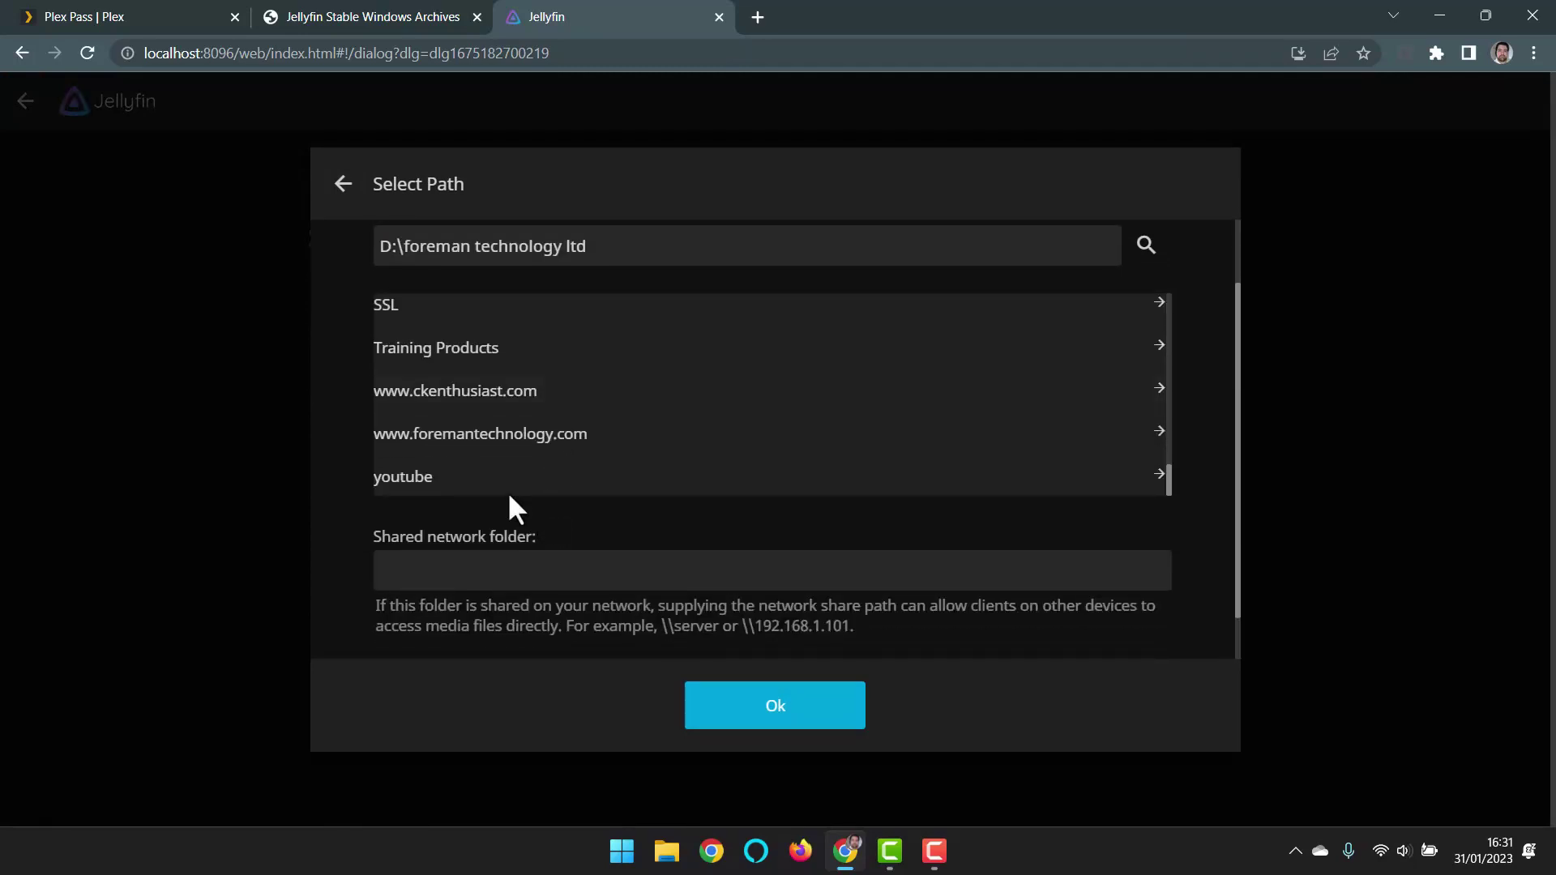
click(441, 479)
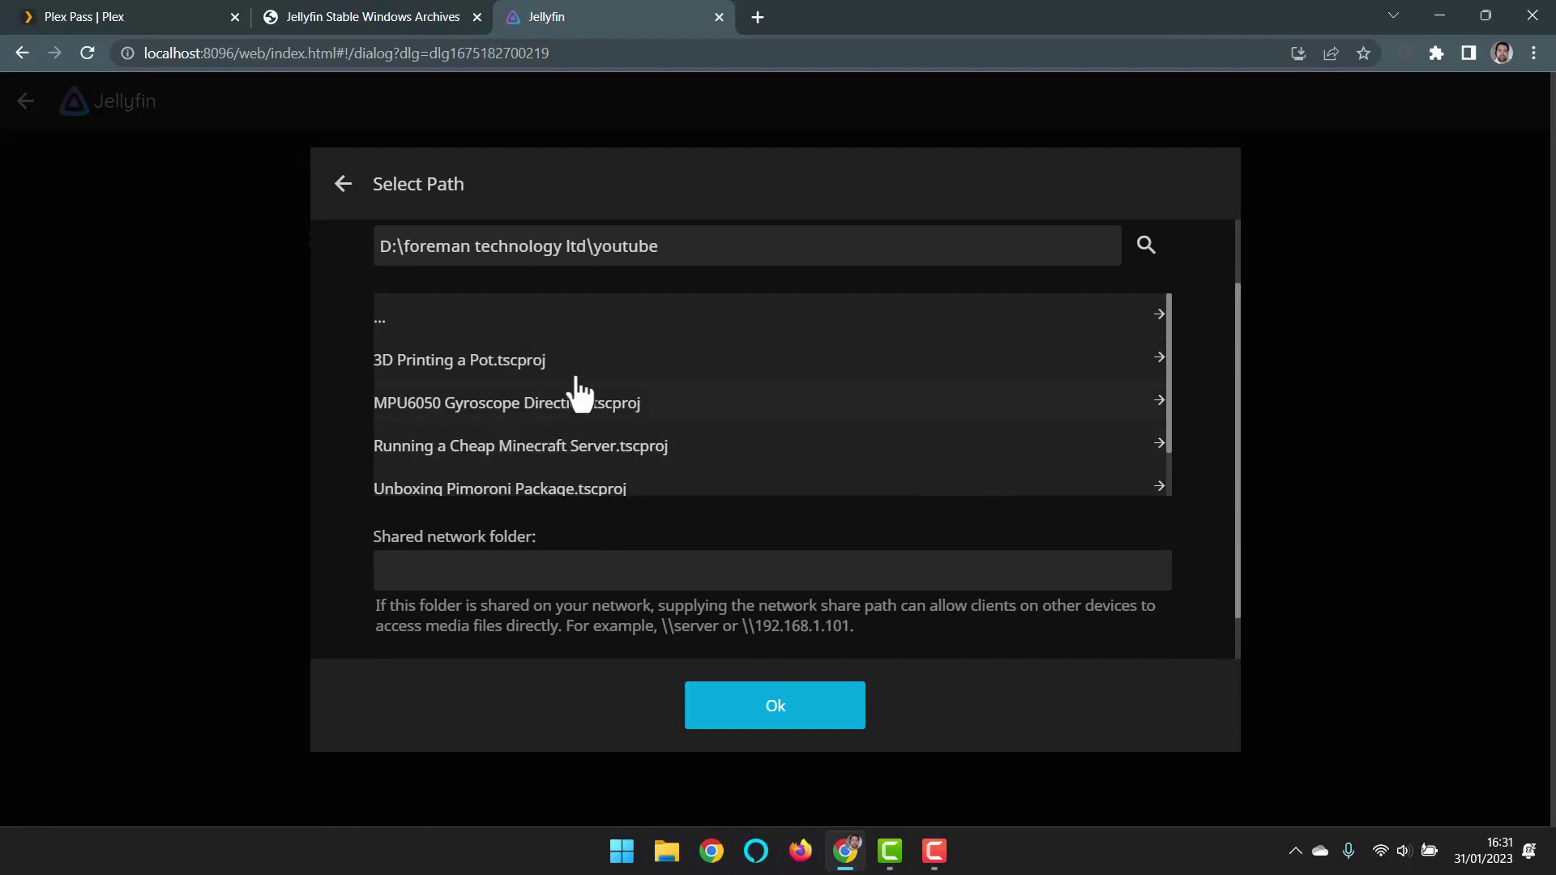
click(851, 247)
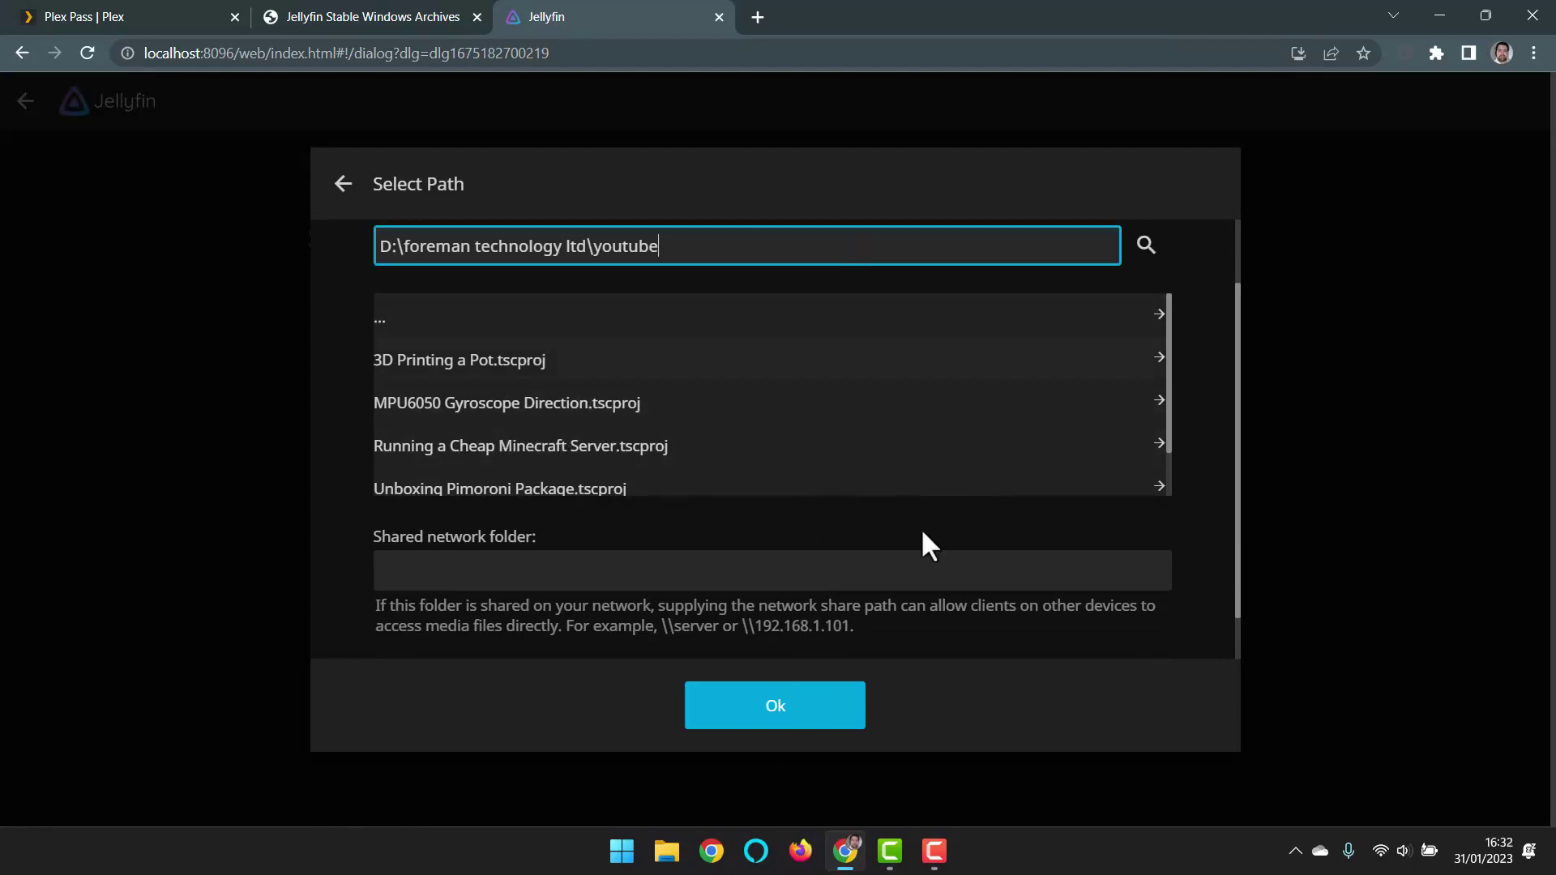
click(781, 724)
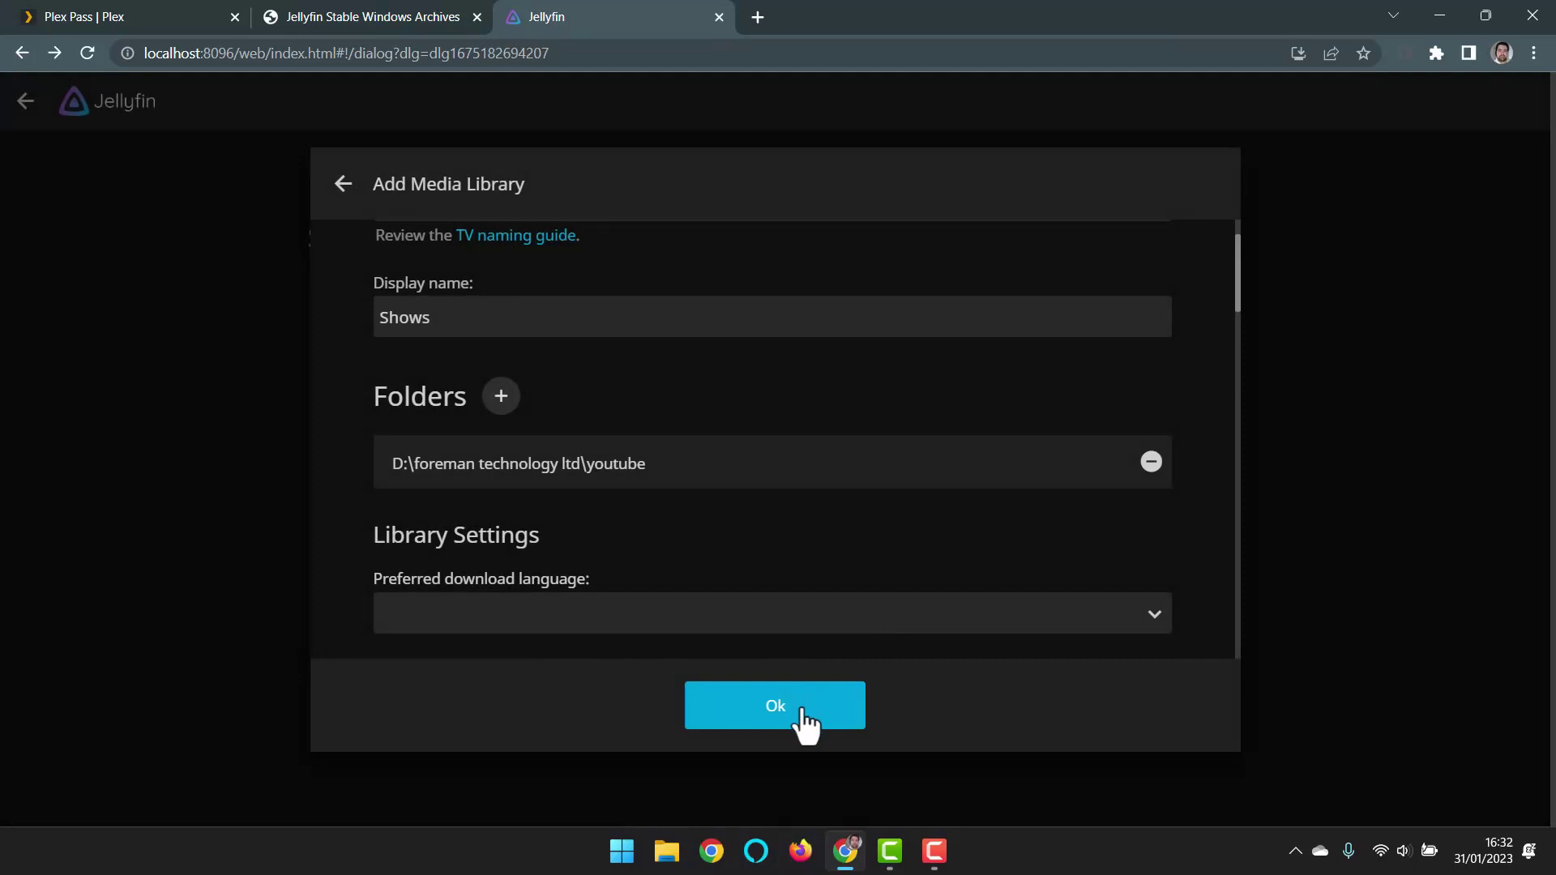
click(802, 711)
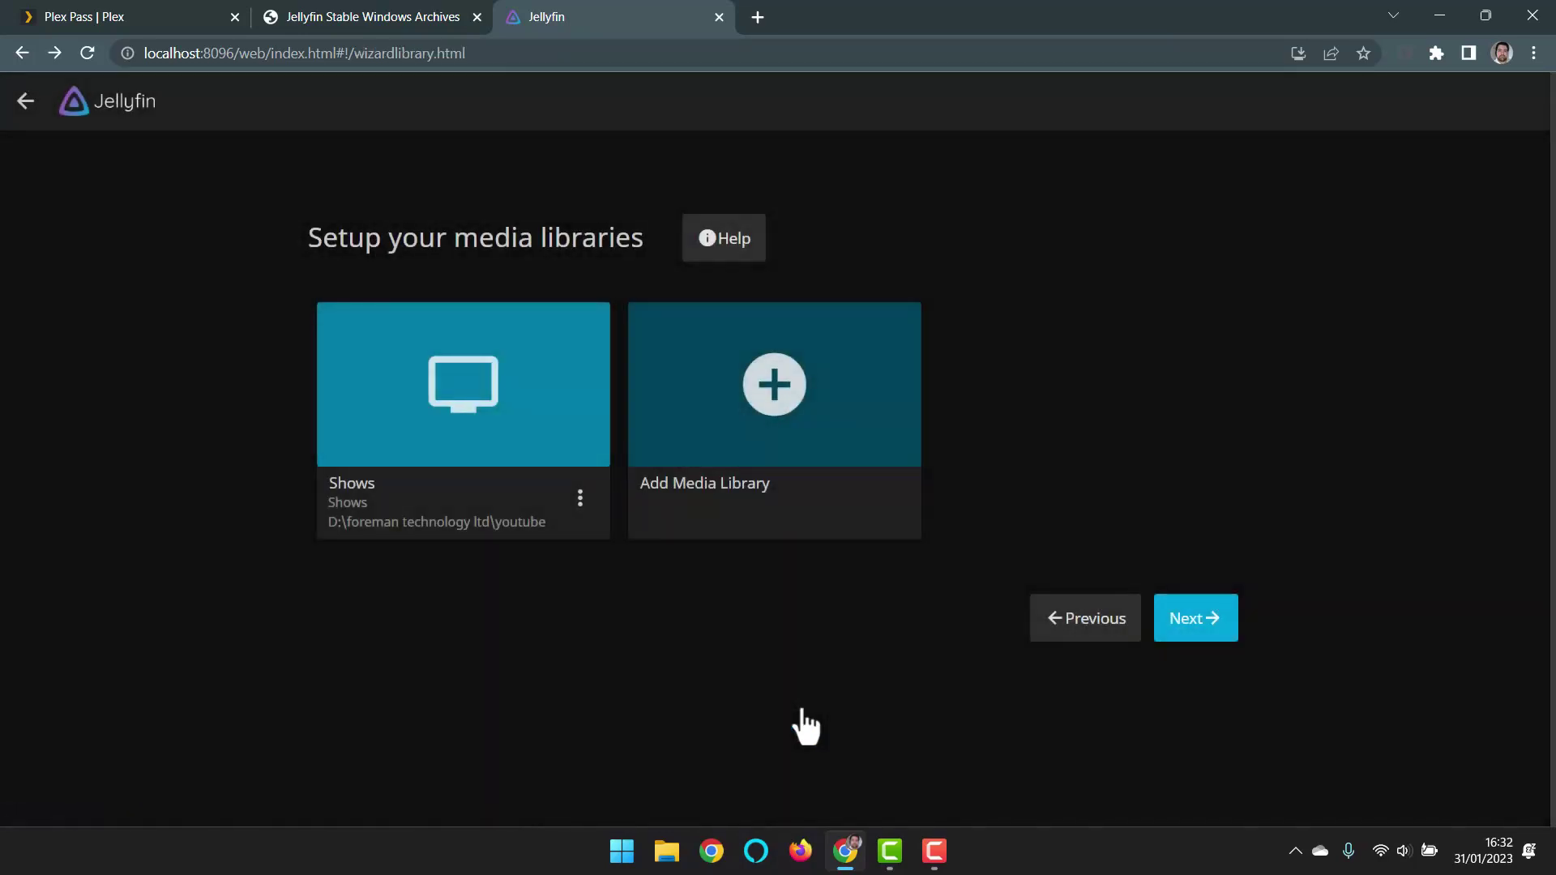
- Set the metadata country to United Kingdom and finish the setup wizard with remote connections allowed and automatic port mapping off
click(1197, 633)
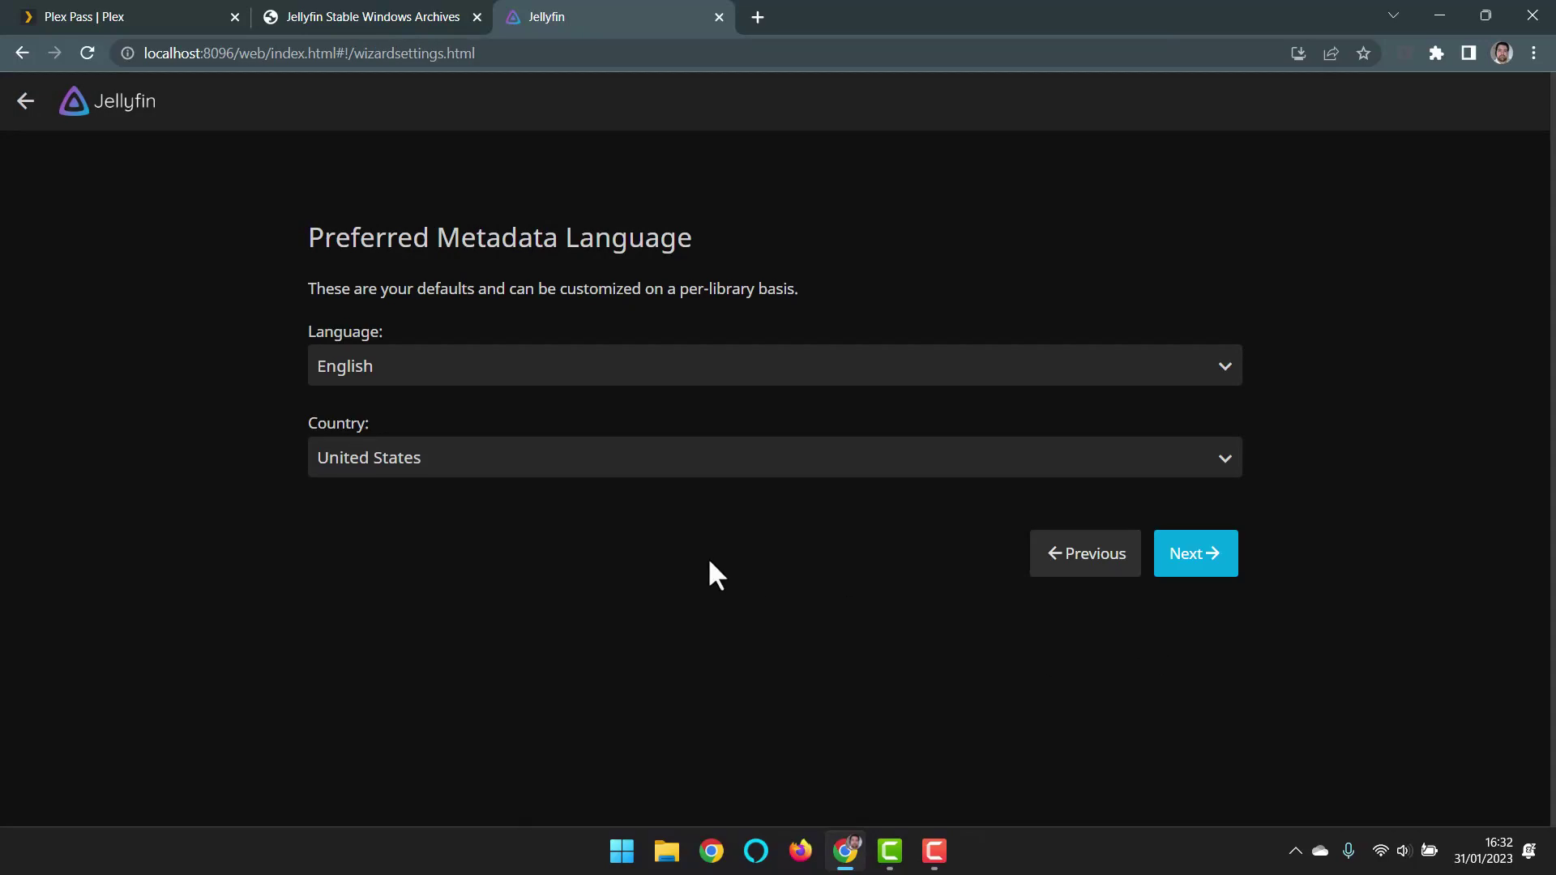
click(653, 474)
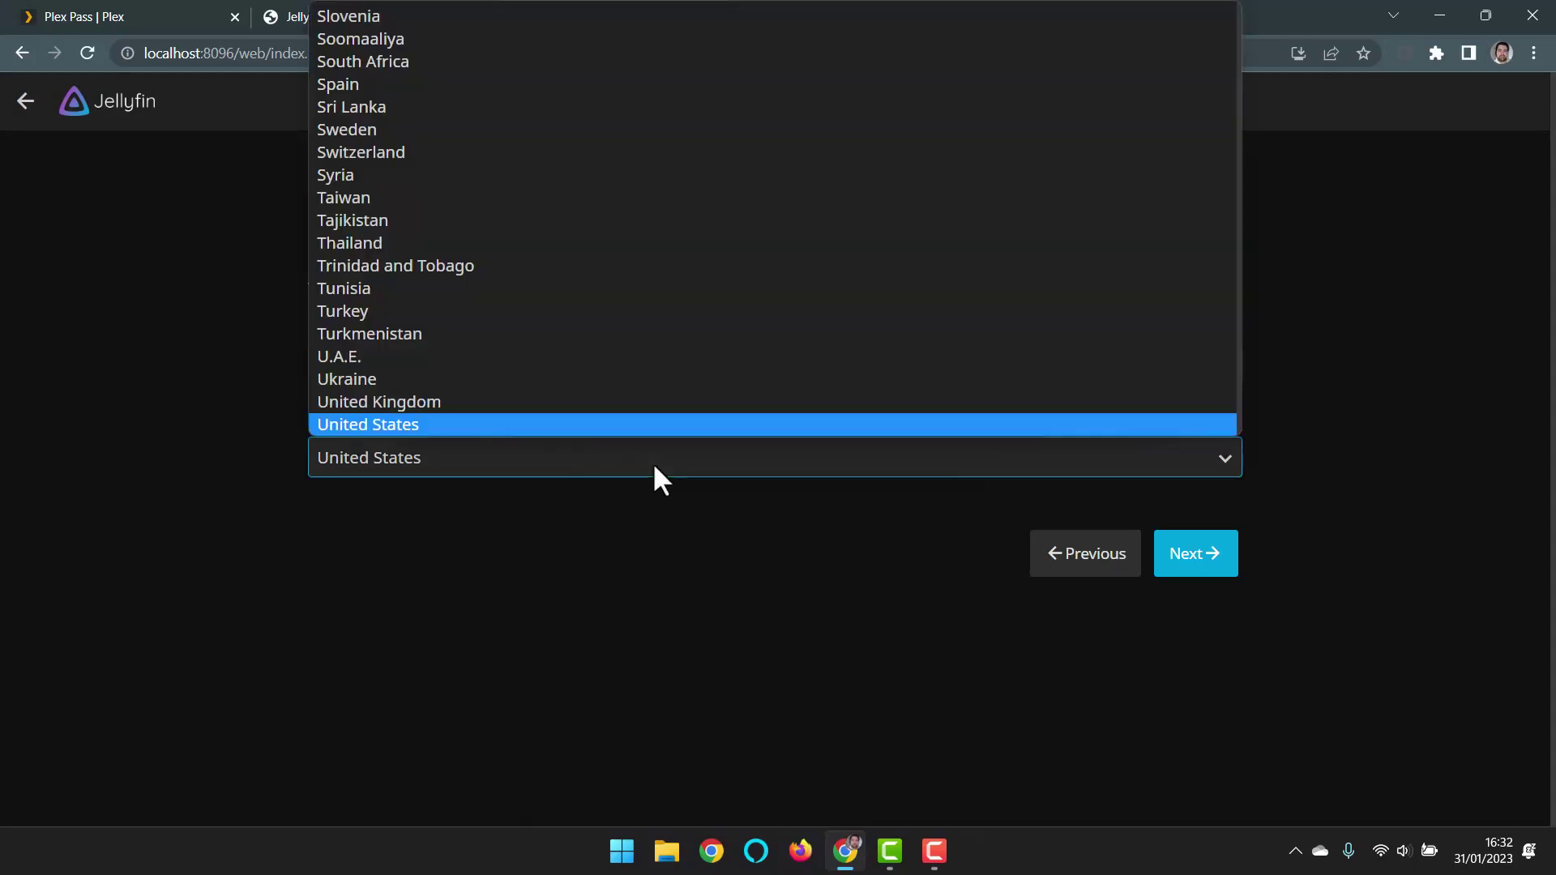
click(658, 401)
click(1219, 567)
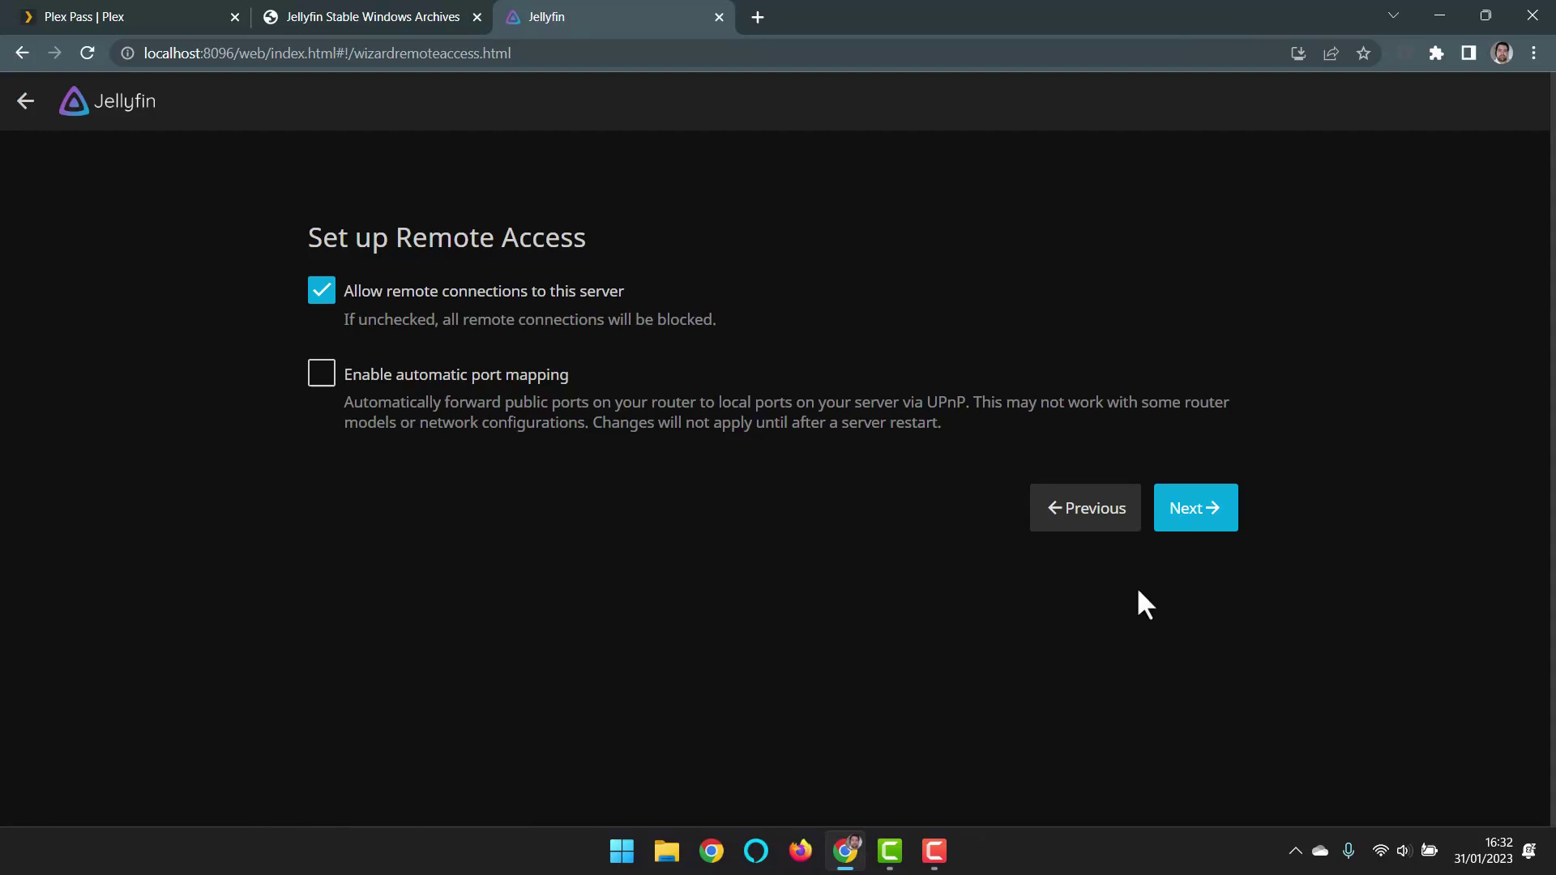
click(1184, 543)
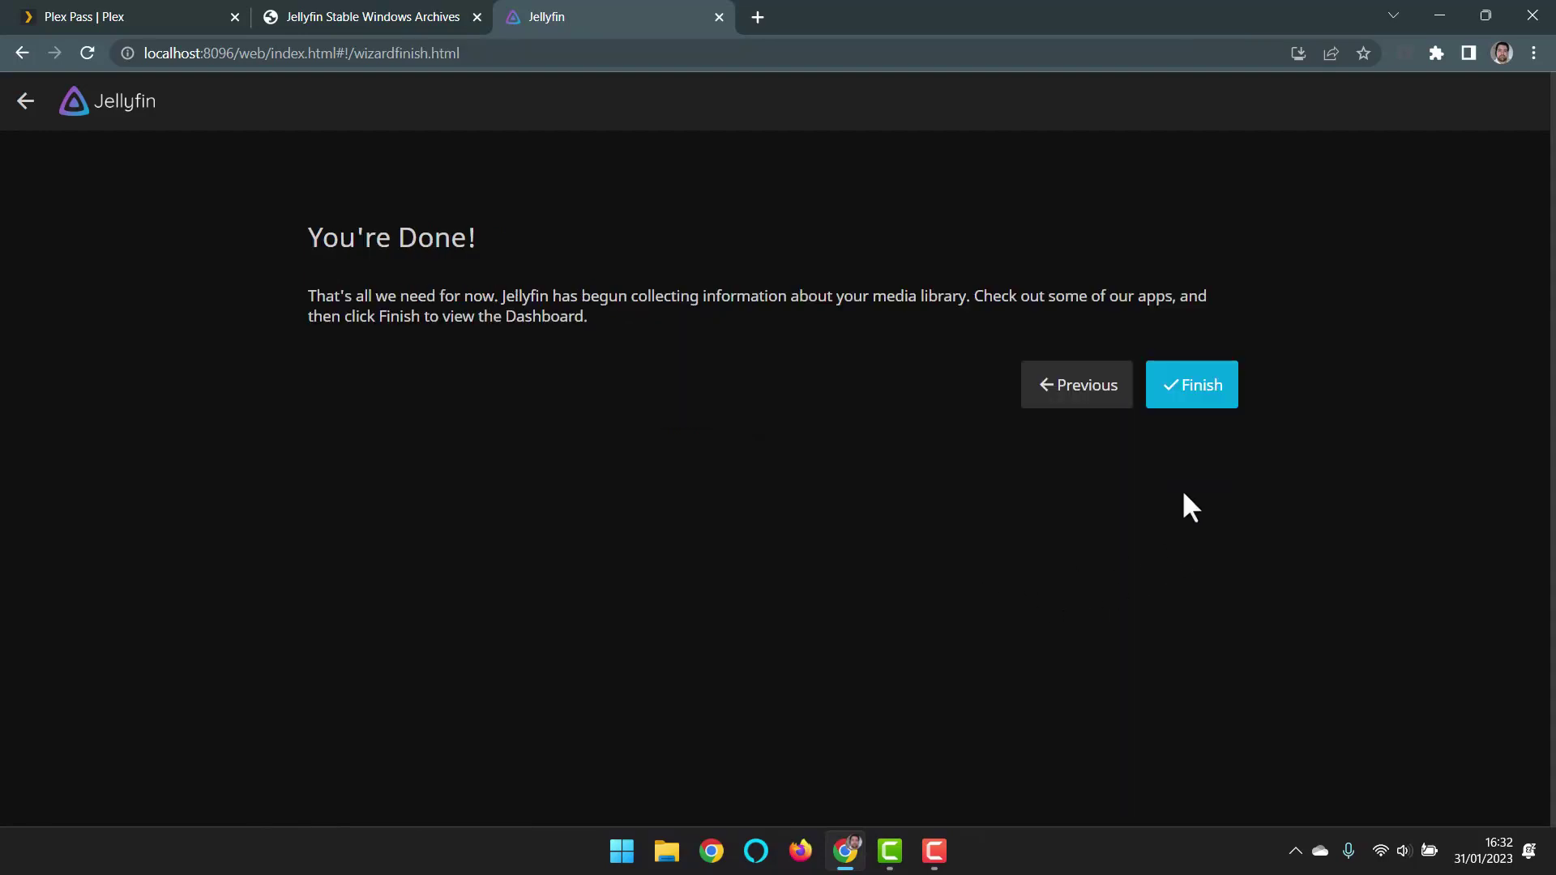
click(1224, 389)
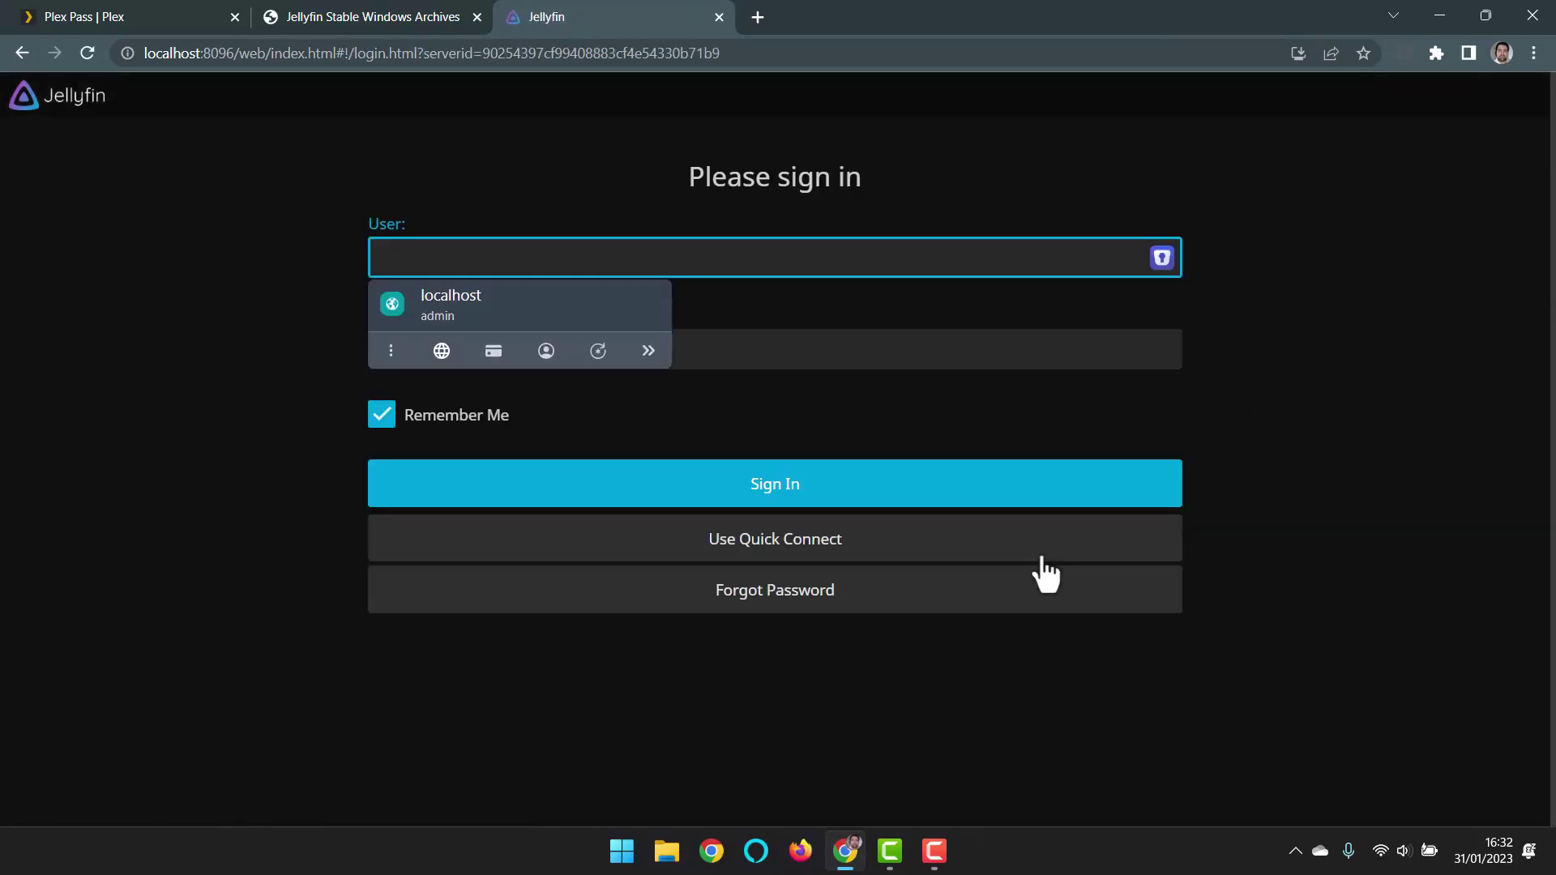
click(1197, 419)
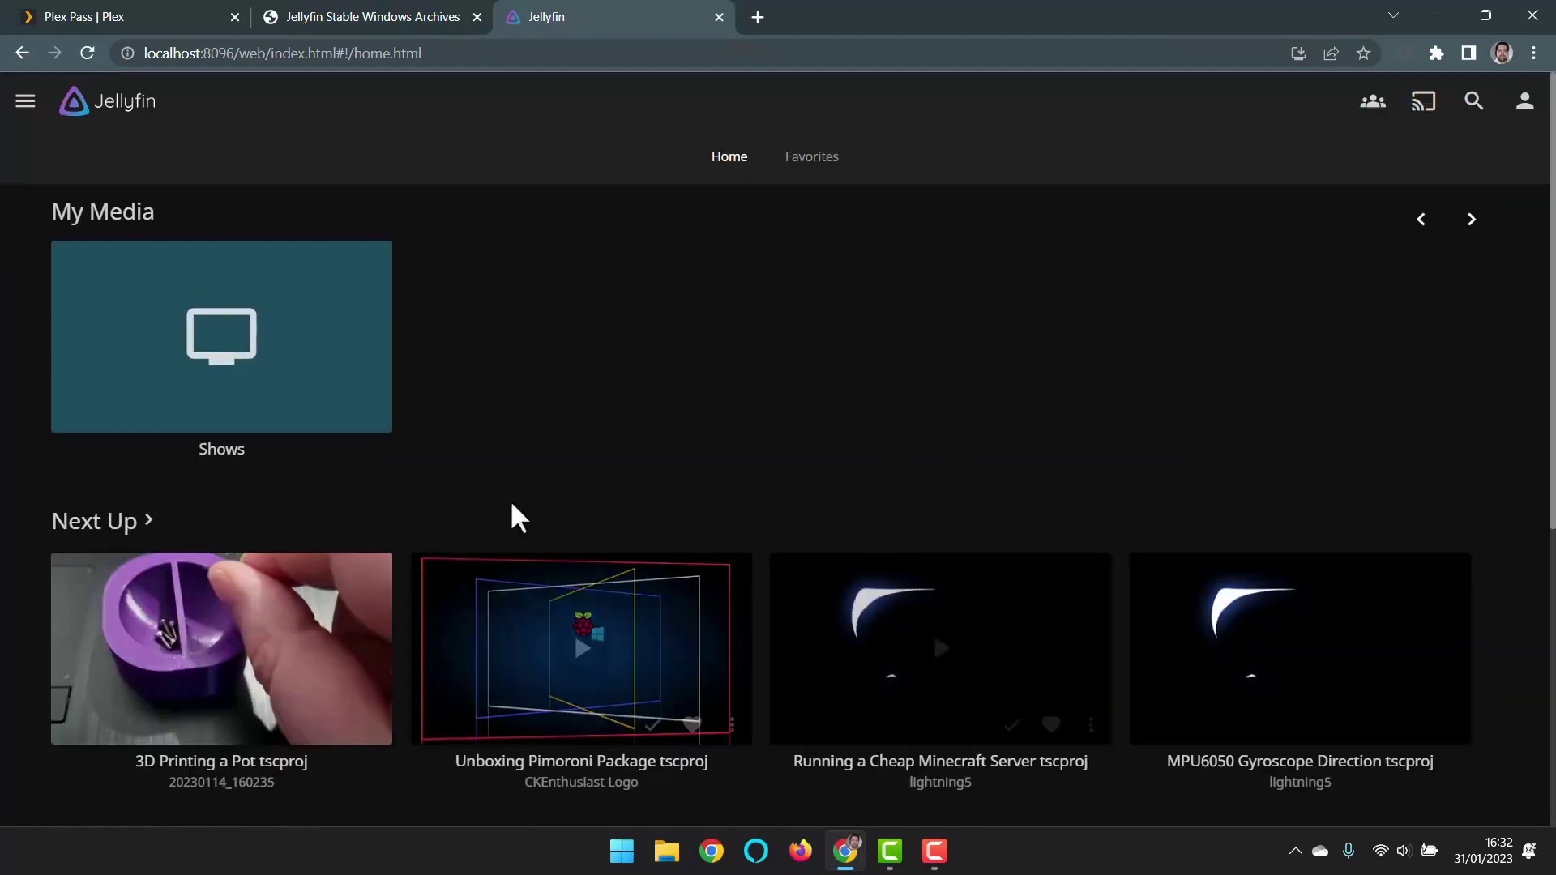
- Open the Shows library, play the MPU6050 Gyroscope Direction video and pause it
click(301, 351)
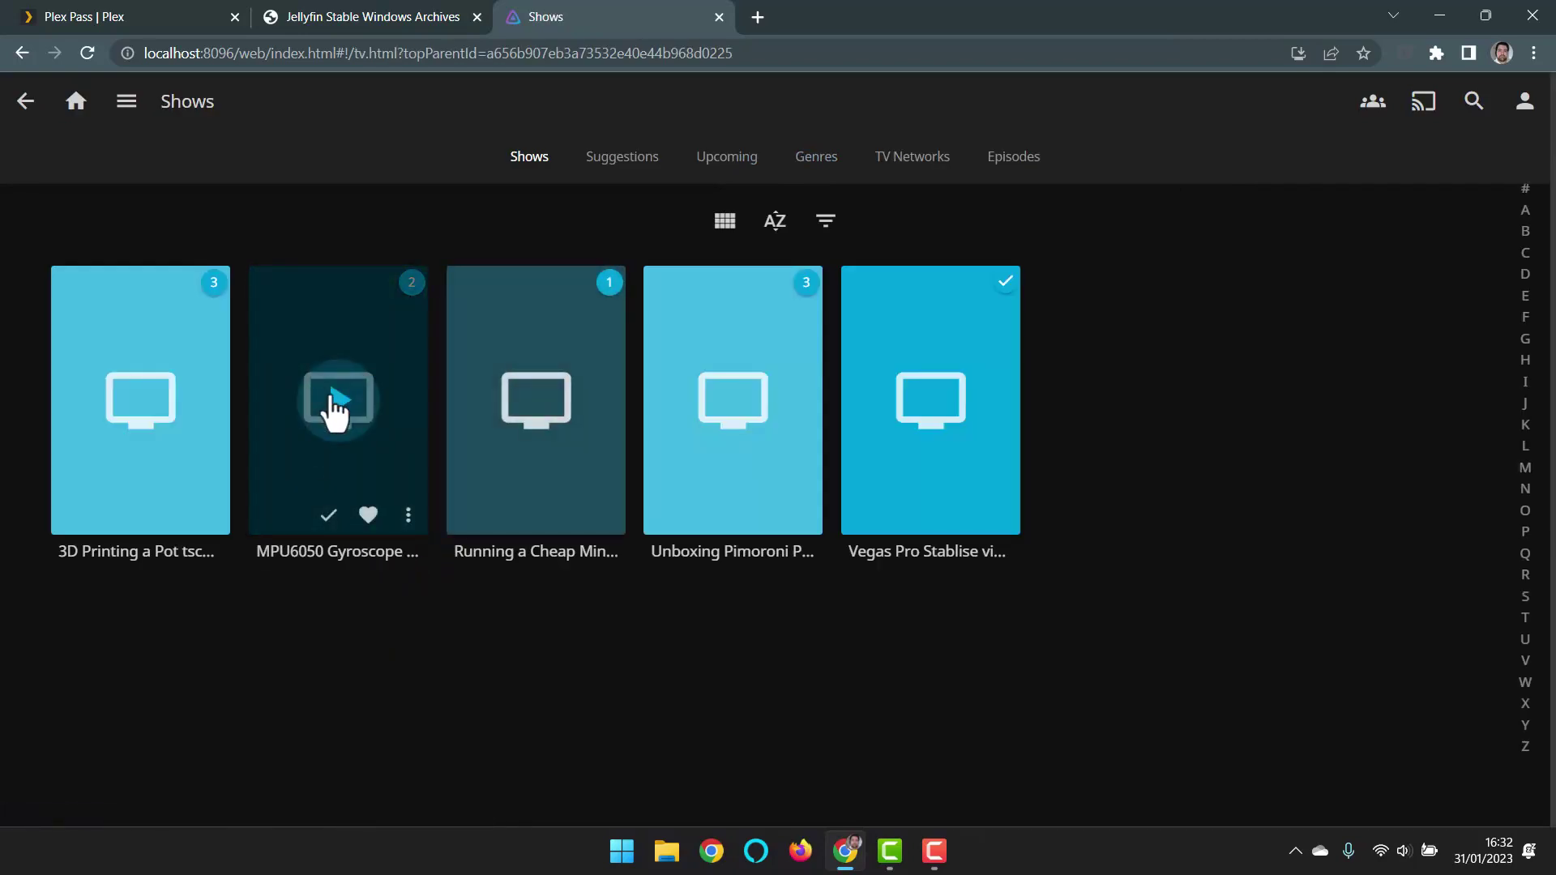
click(333, 399)
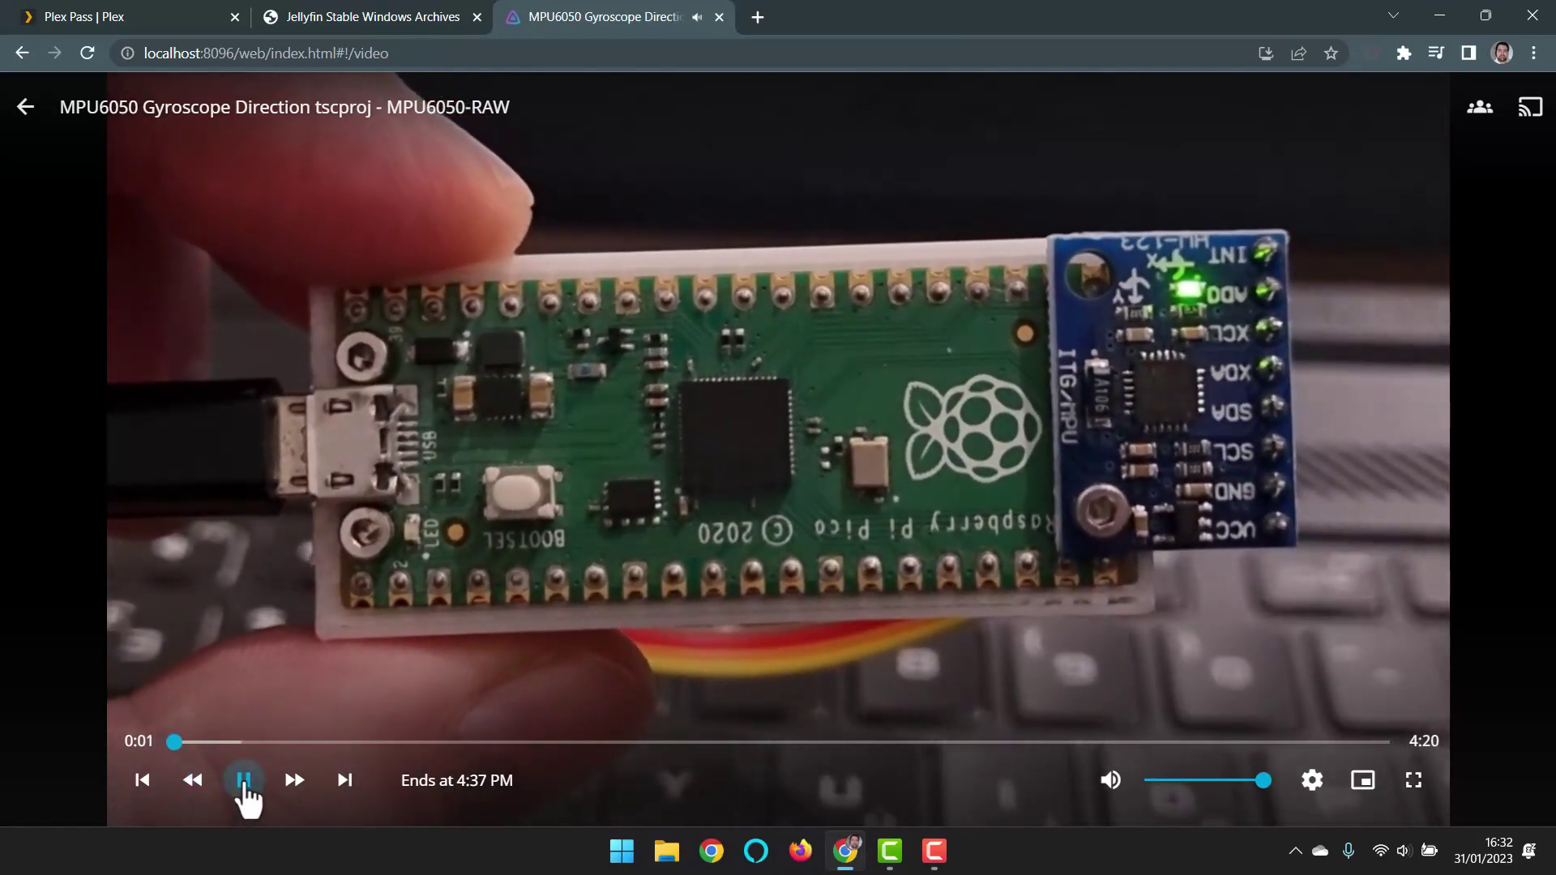
click(244, 785)
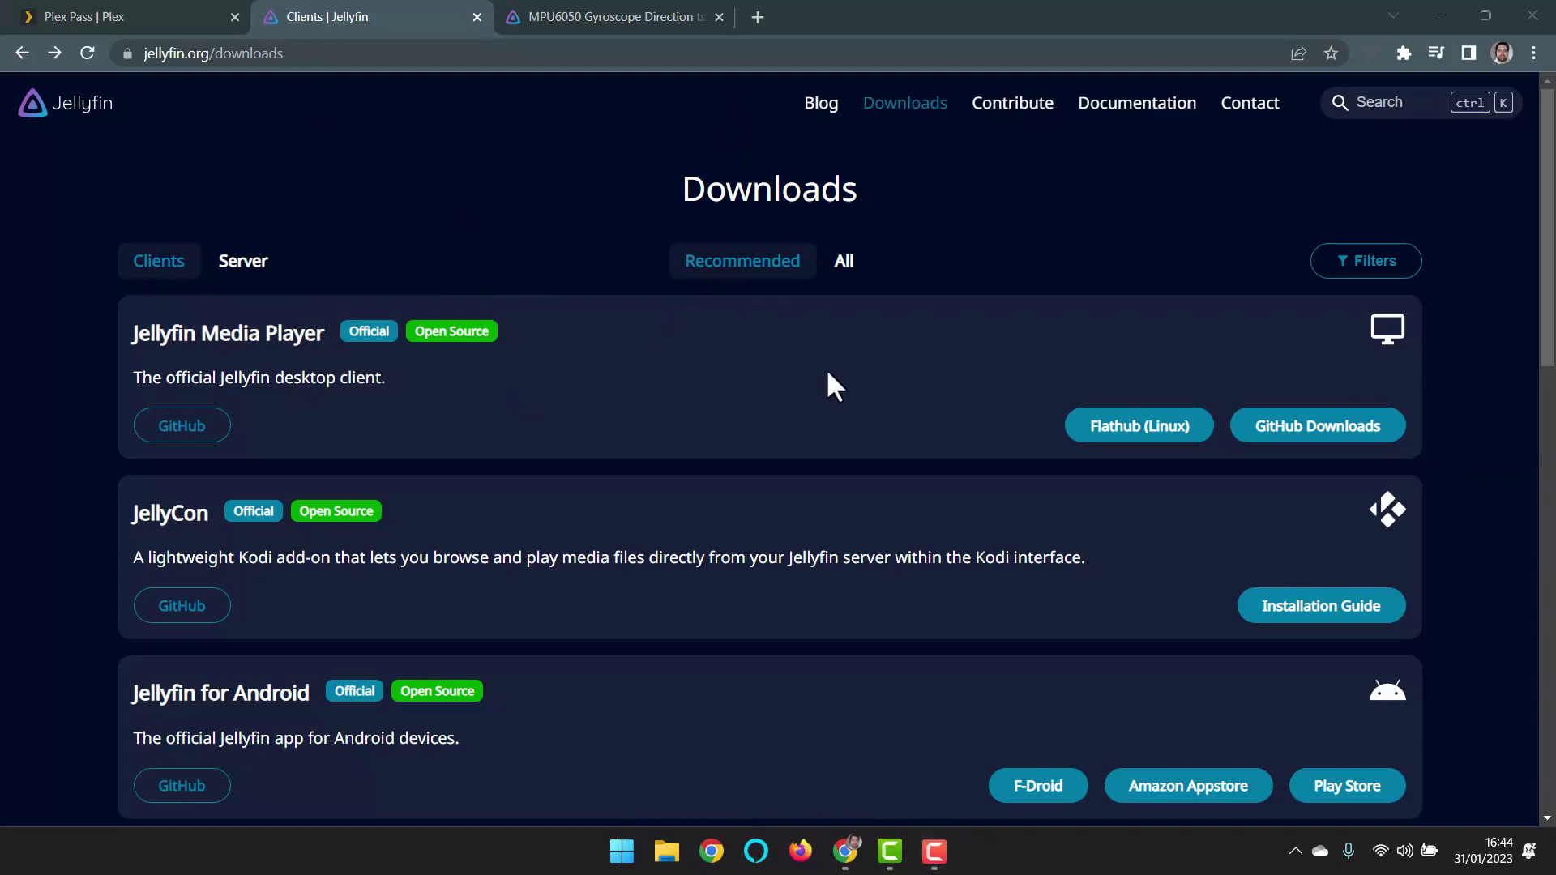
- Download JellyfinMediaPlayer-1.7.1-windows-x64.exe from the desktop client's GitHub releases
click(1301, 441)
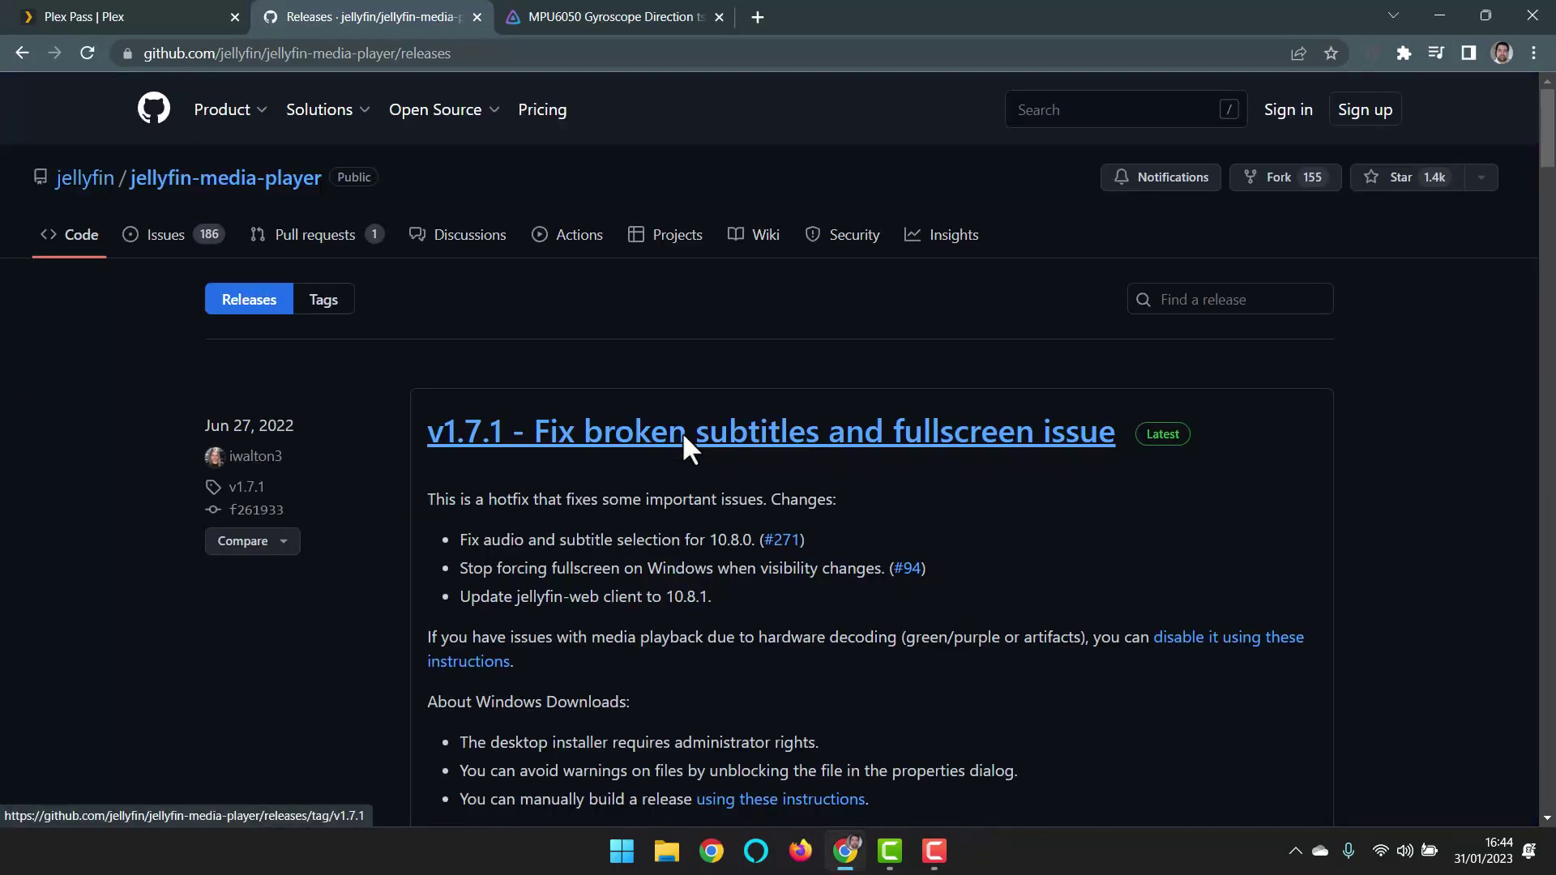
scroll(621, 373, down, 3)
scroll(619, 377, down, 5)
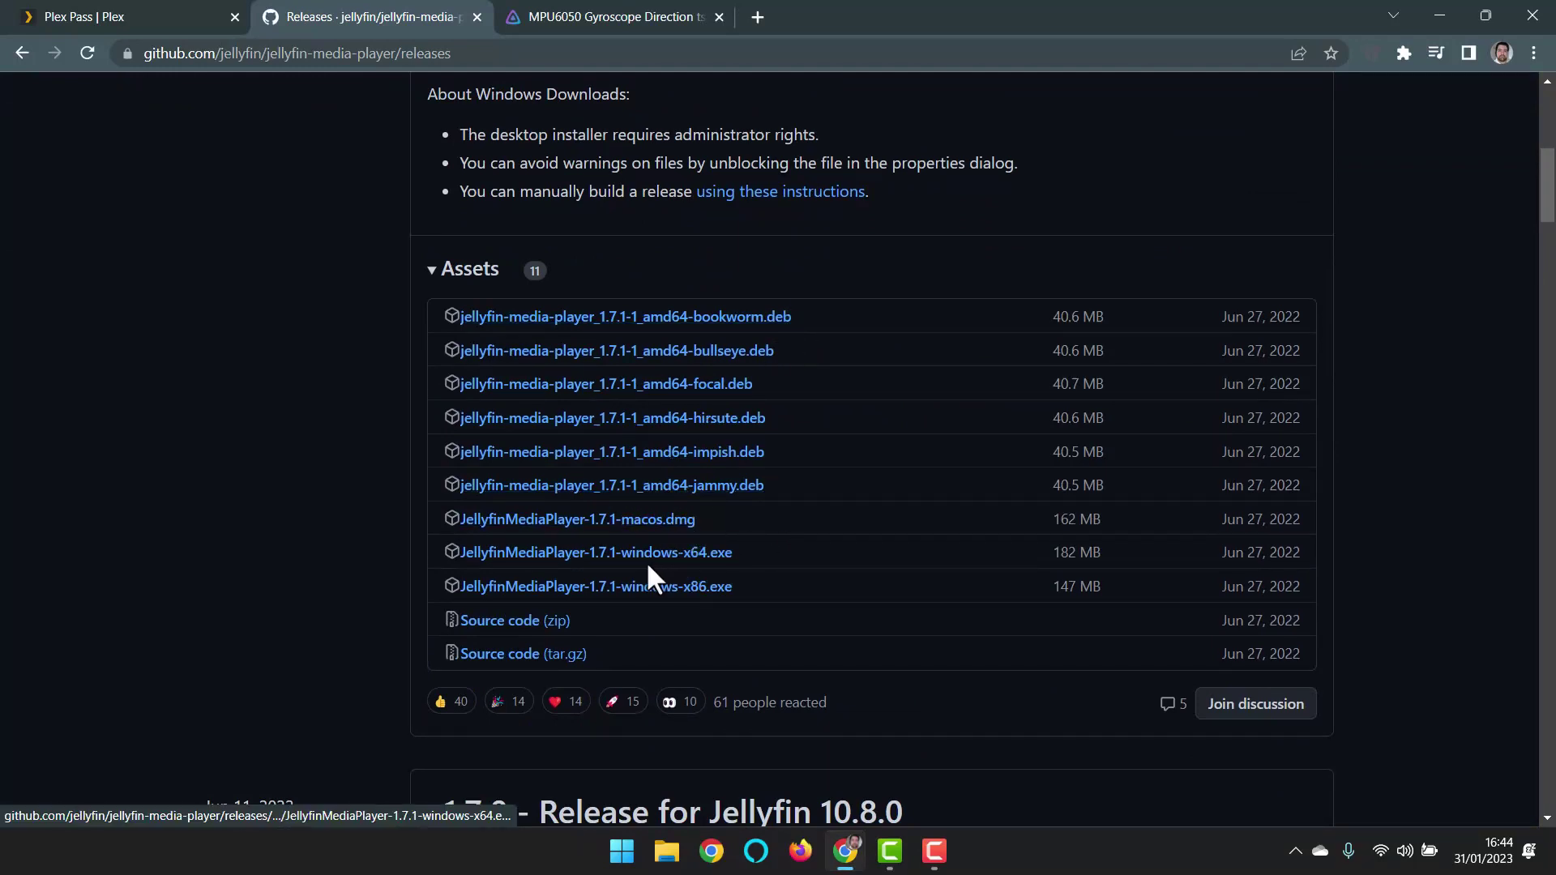
click(613, 558)
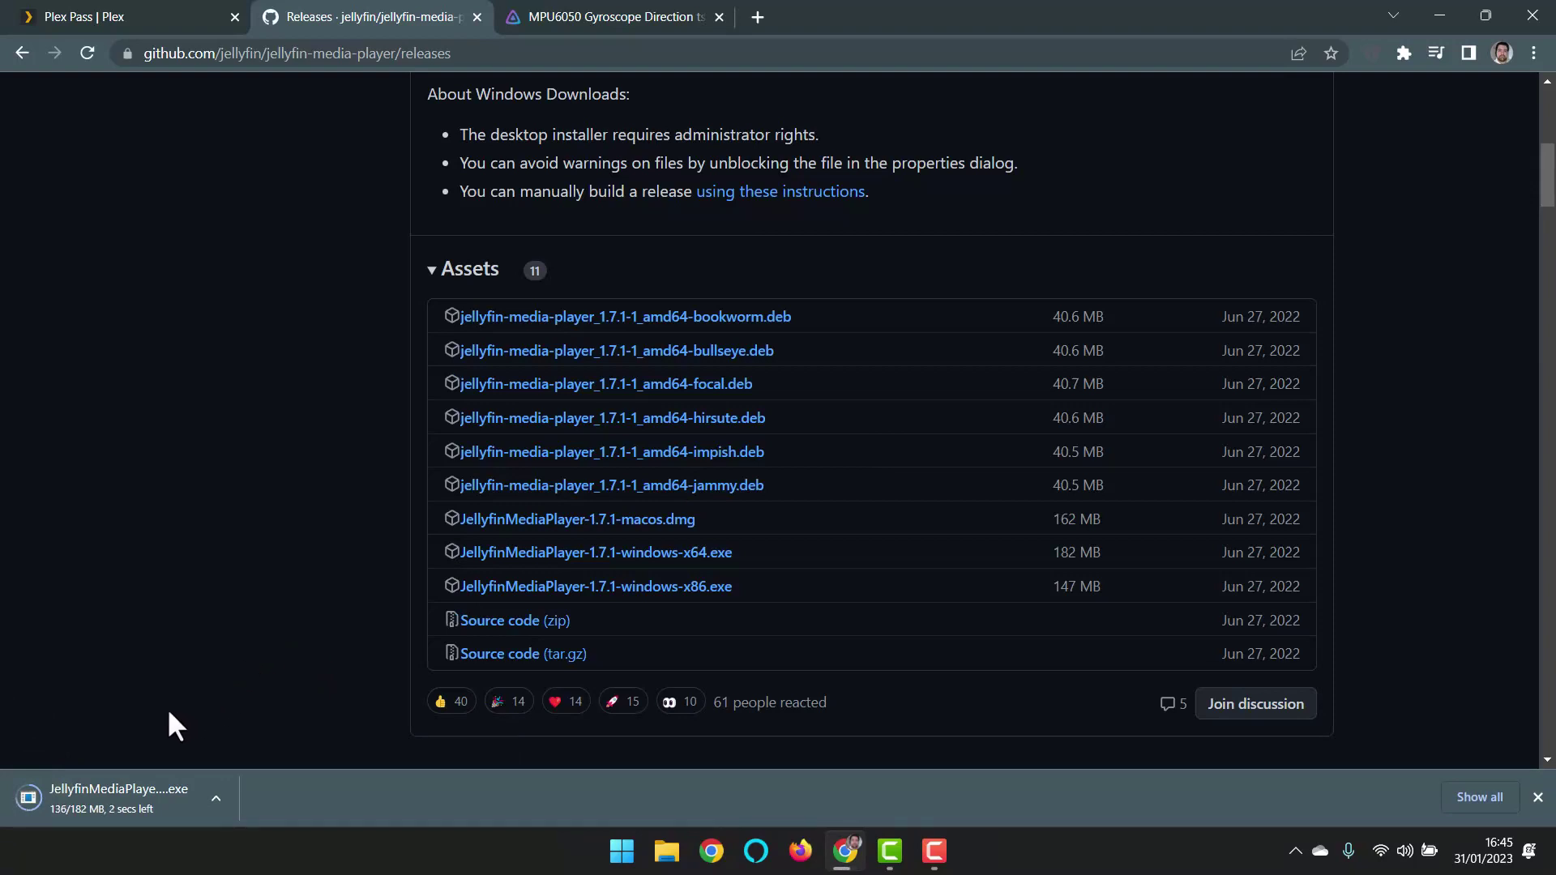
- Run the downloaded installer to install Jellyfin Media Player 1.7.1 with a desktop shortcut, and launch the player
click(138, 796)
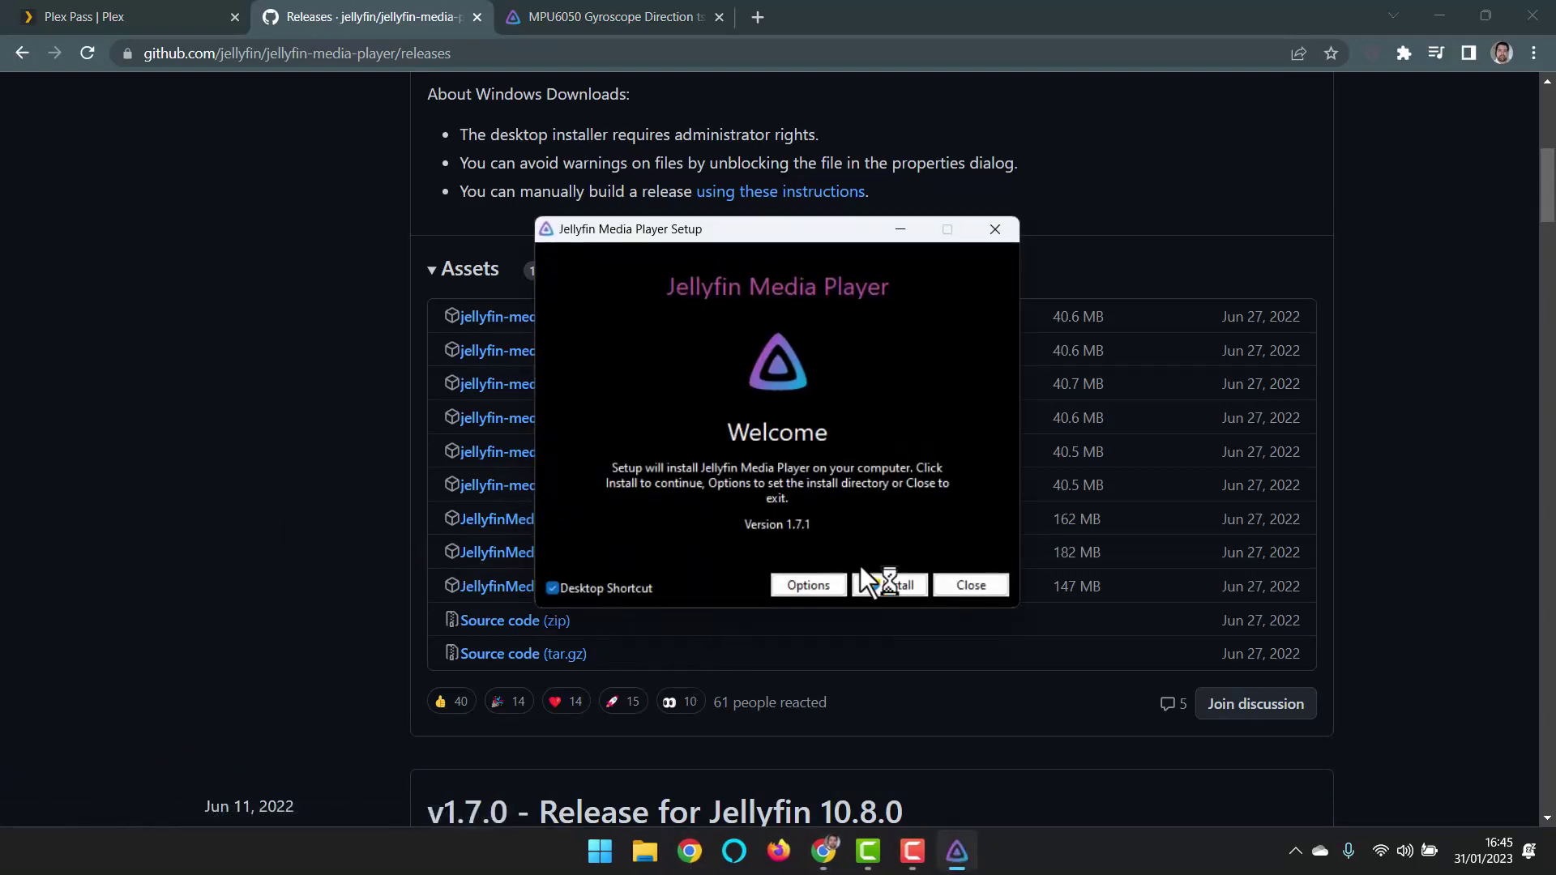
click(893, 585)
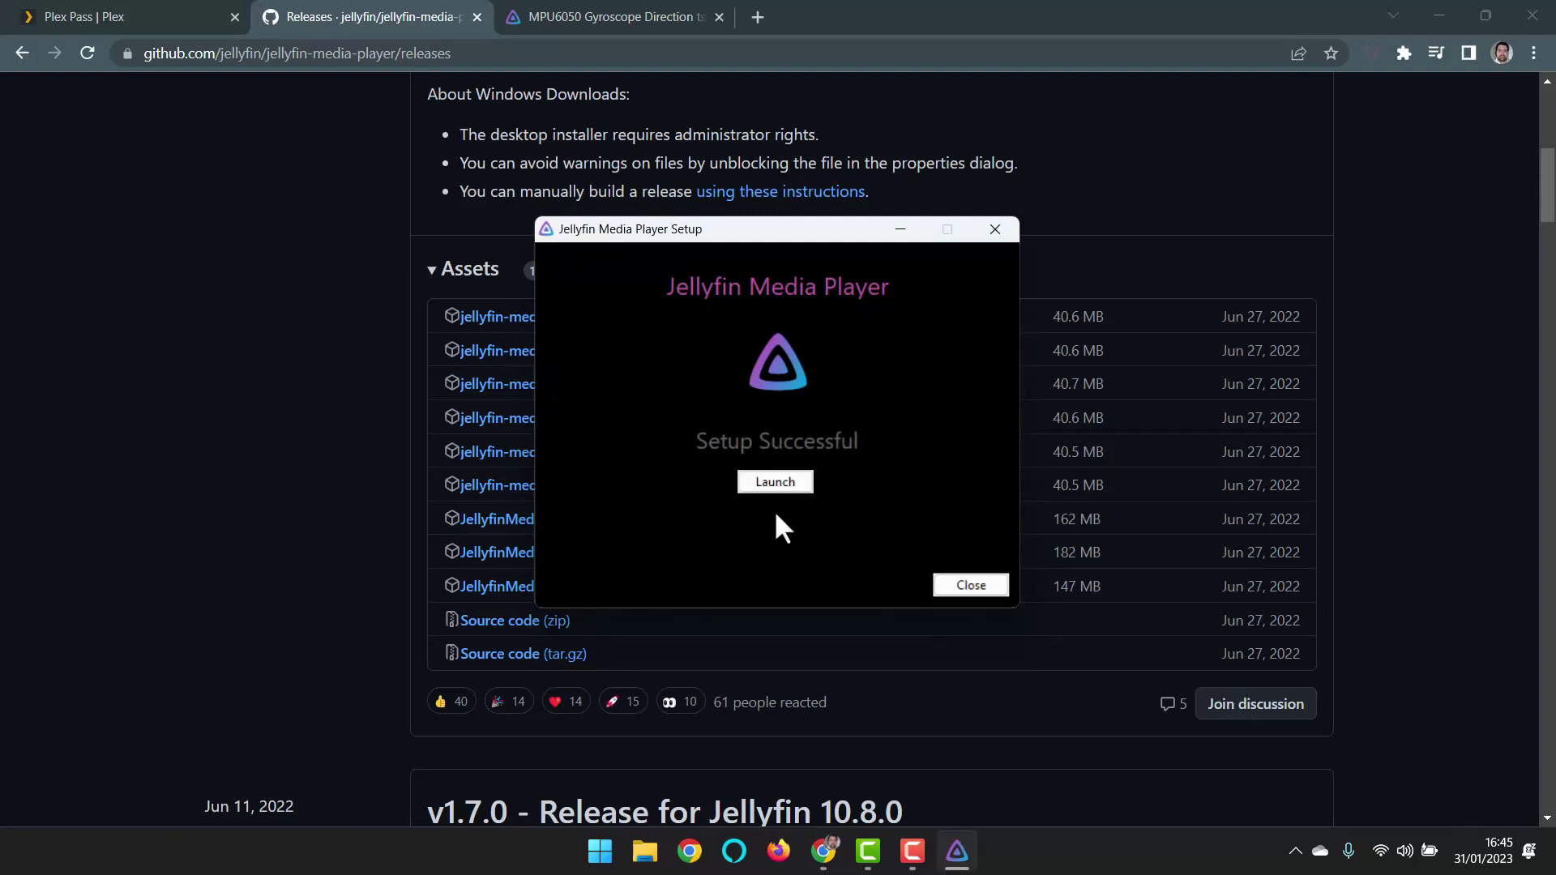
click(771, 481)
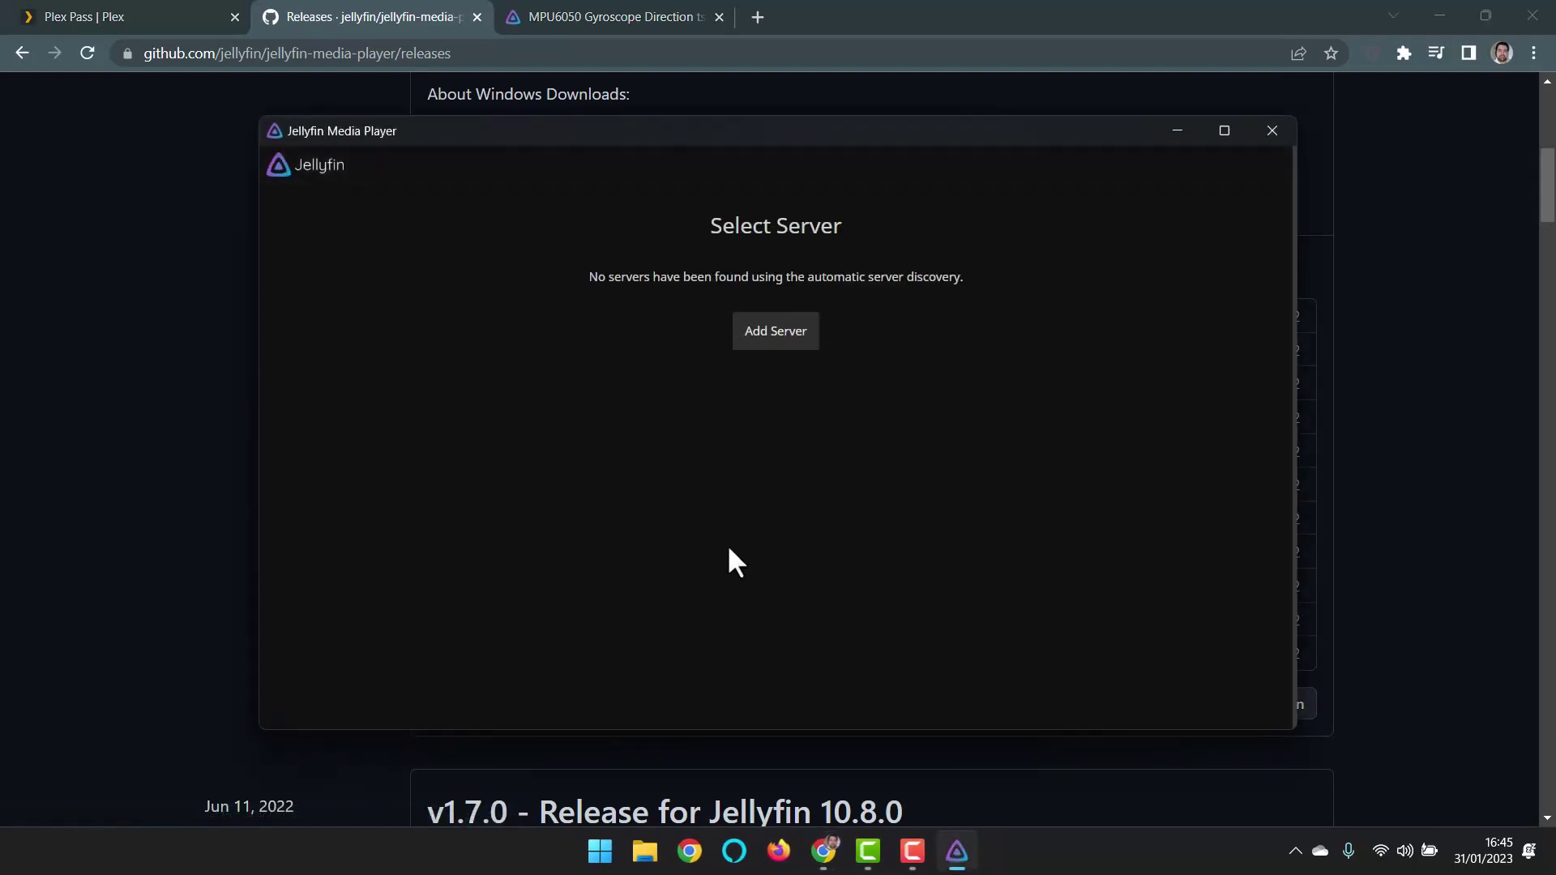
- Add the server localhost:8096 in Jellyfin Media Player and connect to it
click(788, 347)
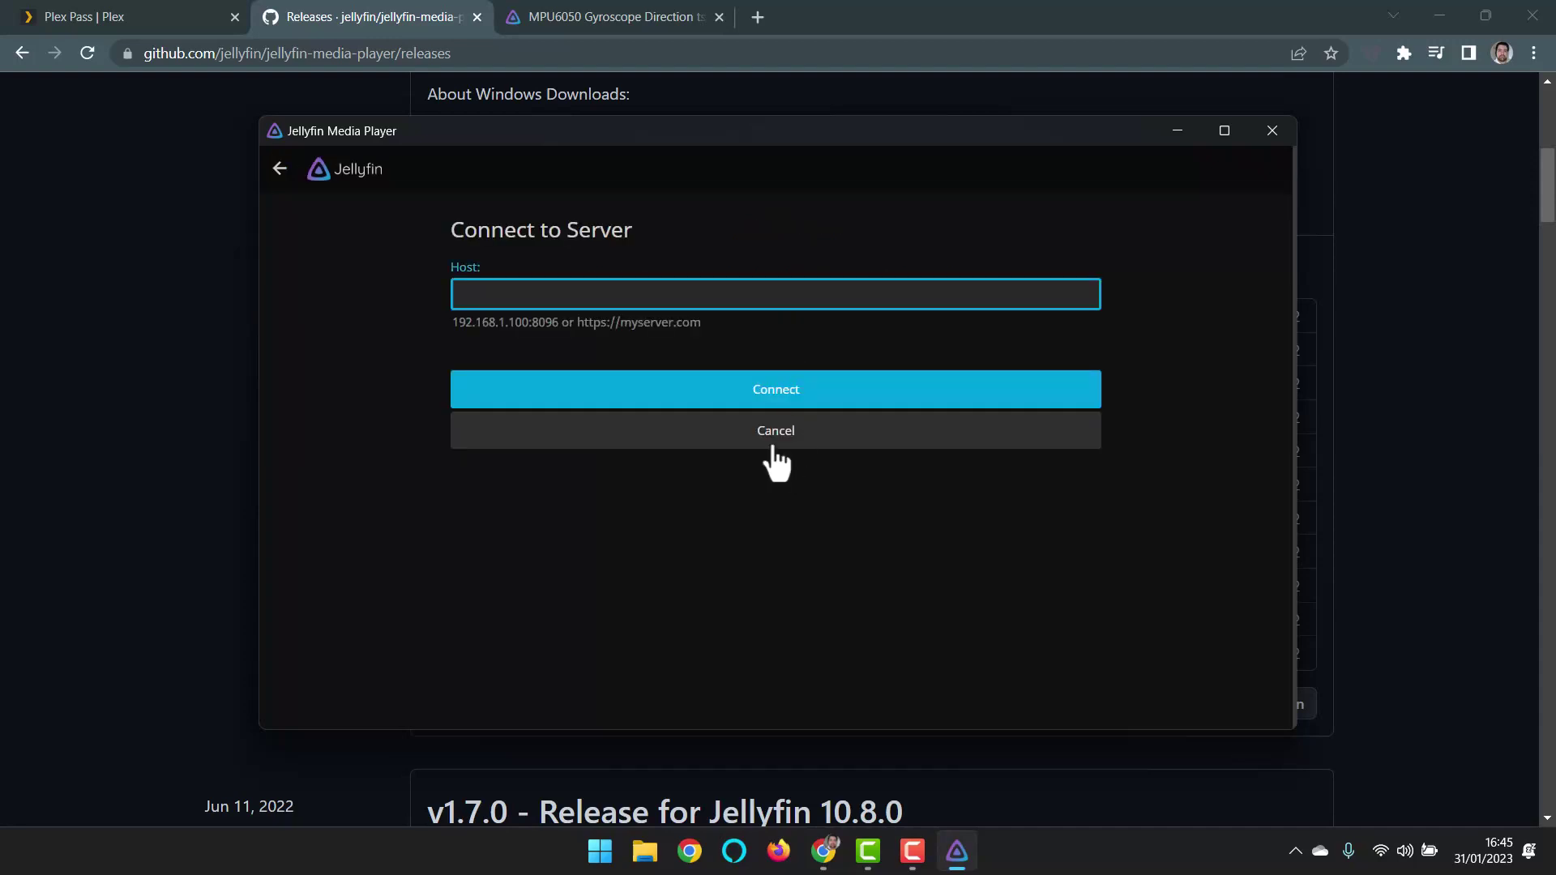
text(localhost:8096)
click(797, 397)
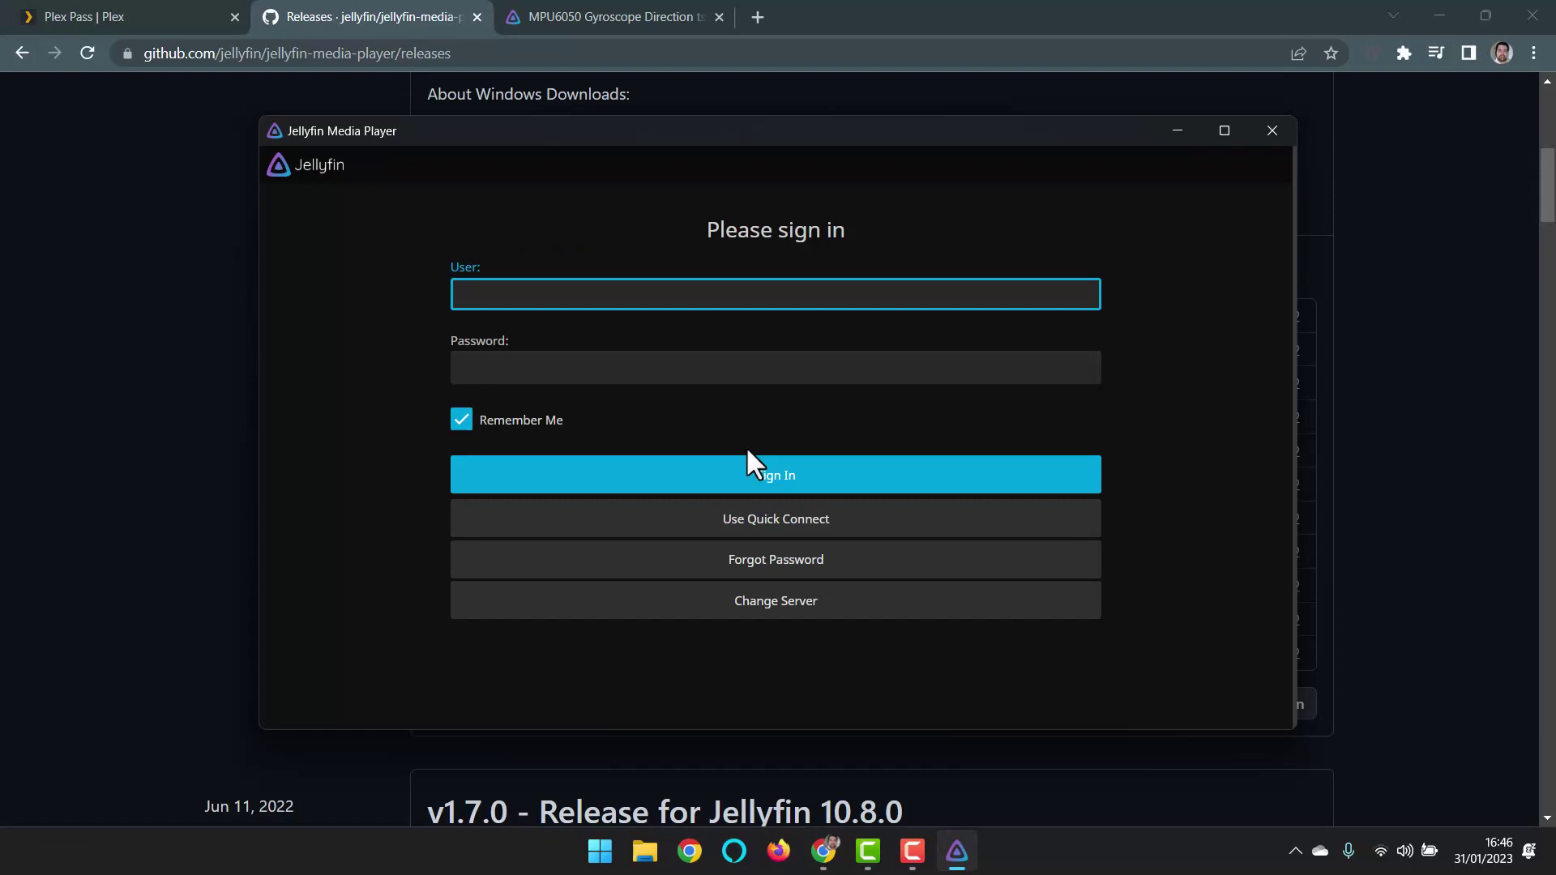
- Sign in to the server as ckenthusiast with the account password
text(ckenthusiast)
key(Tab)
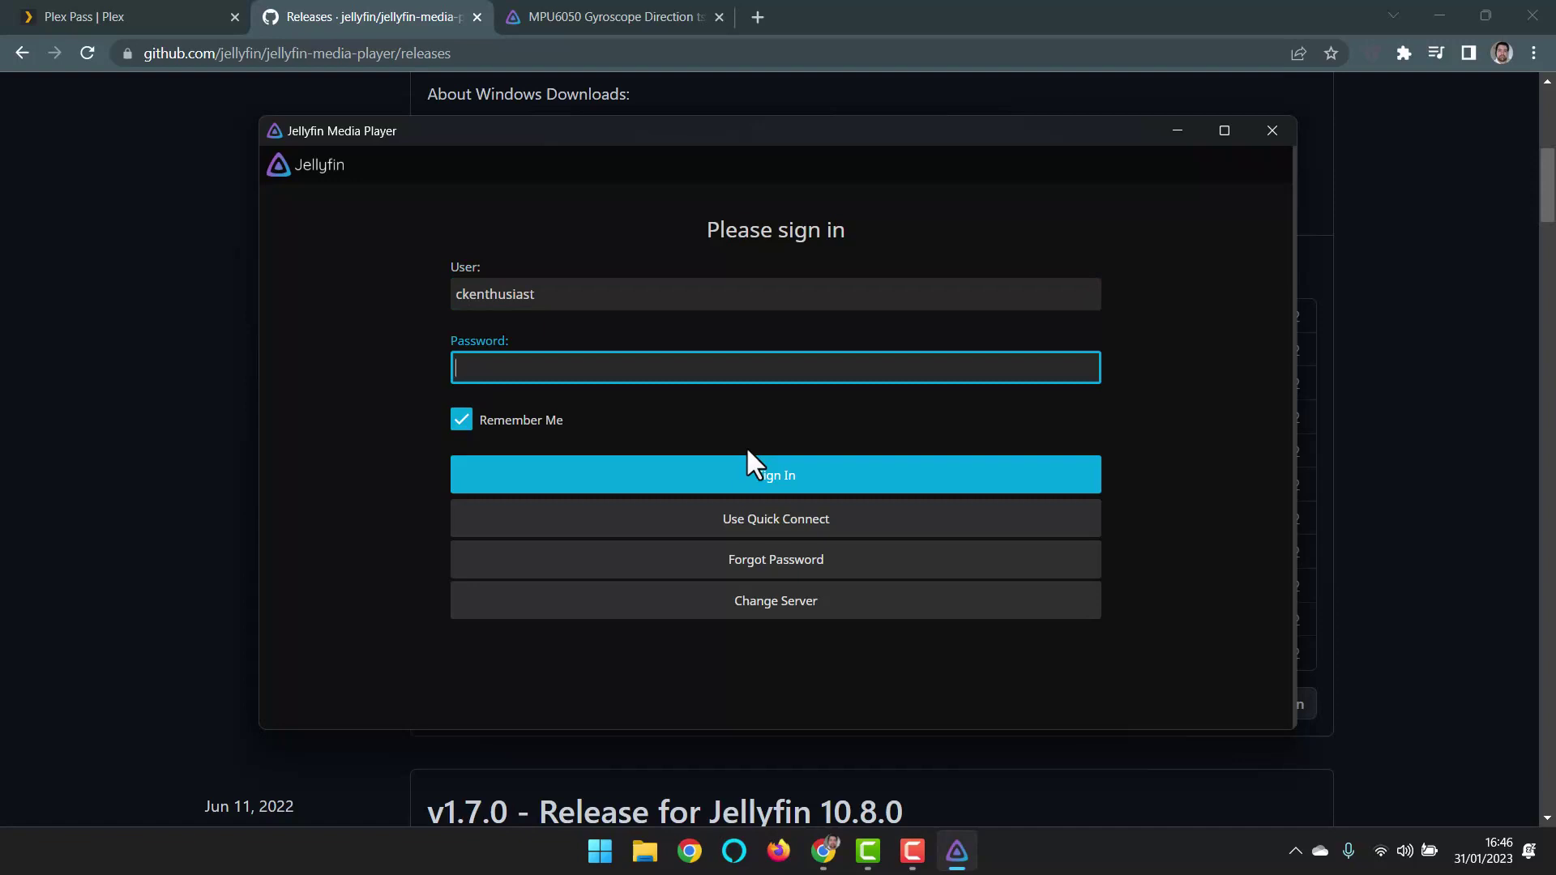
text(*****)
key(Return)
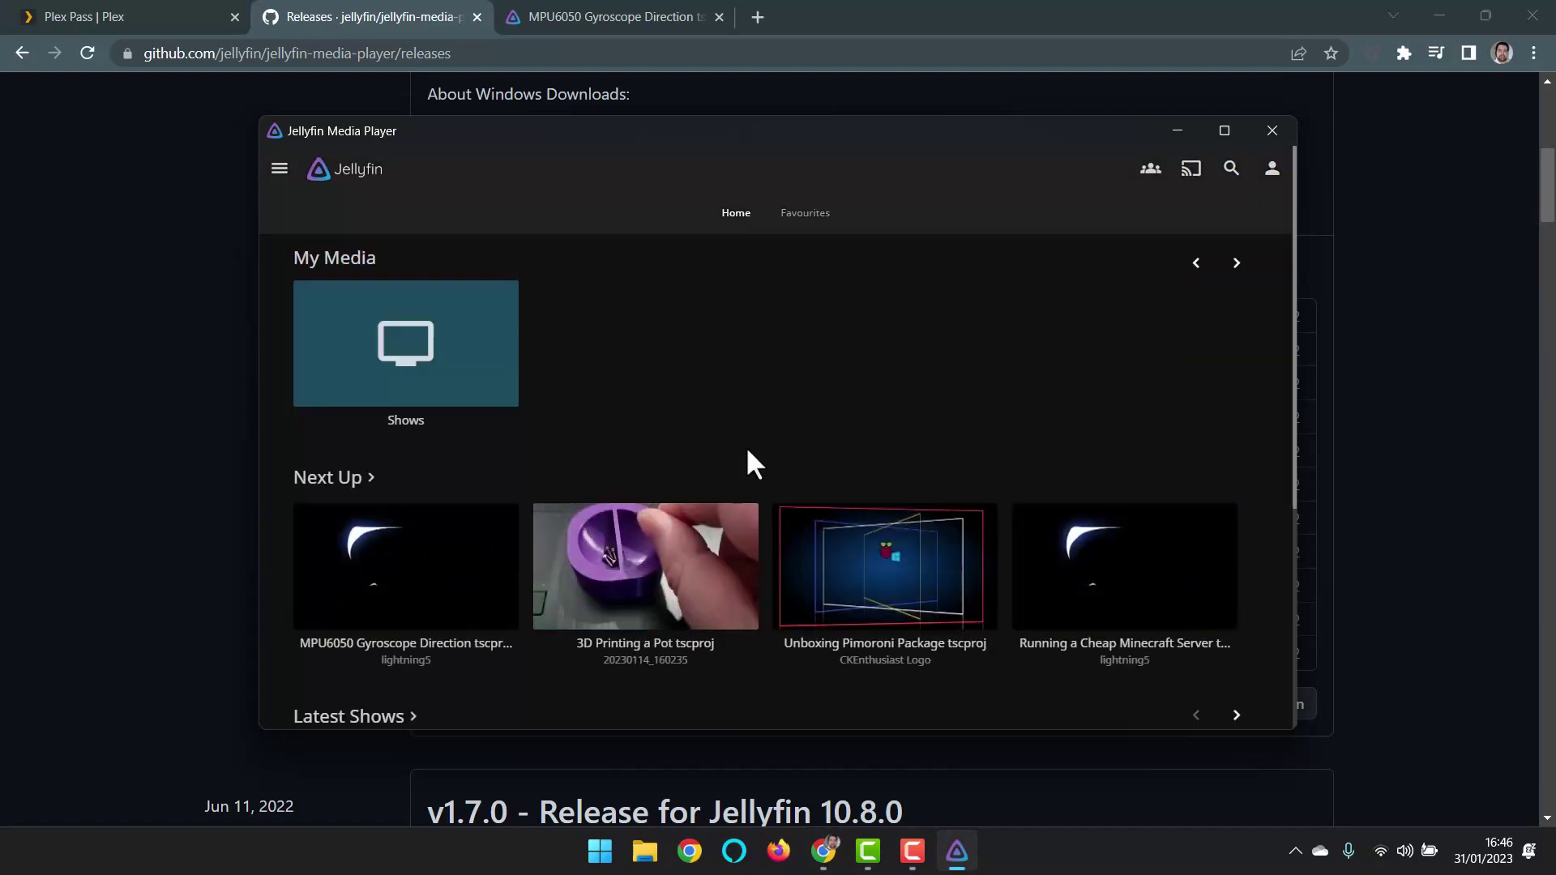
- Maximize the player window and look through the navigation menu and the Favourites page, returning to Home
click(1223, 131)
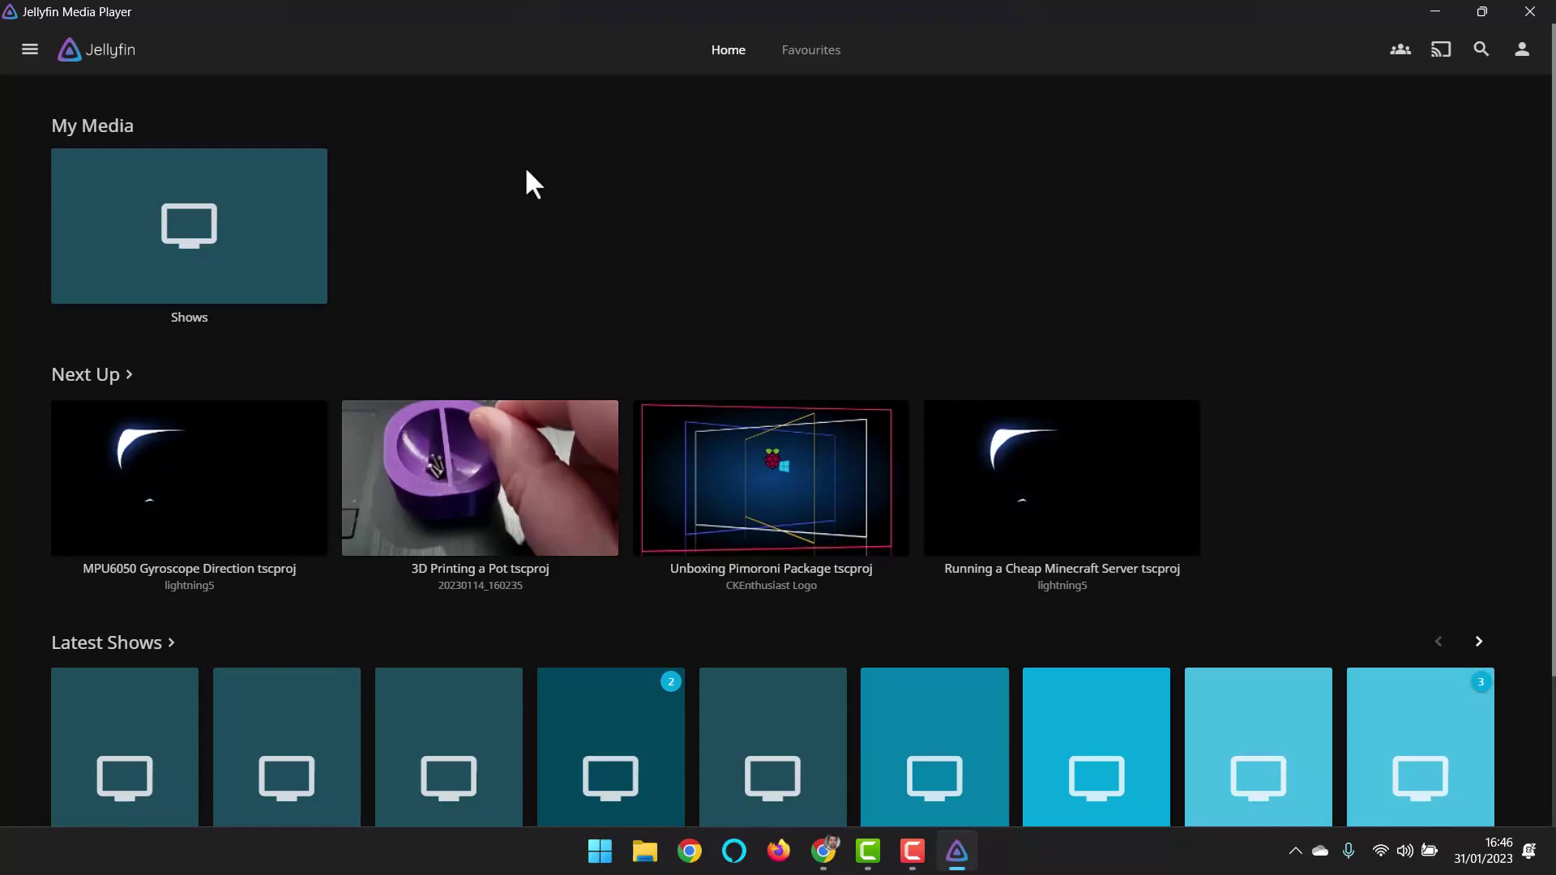
click(30, 50)
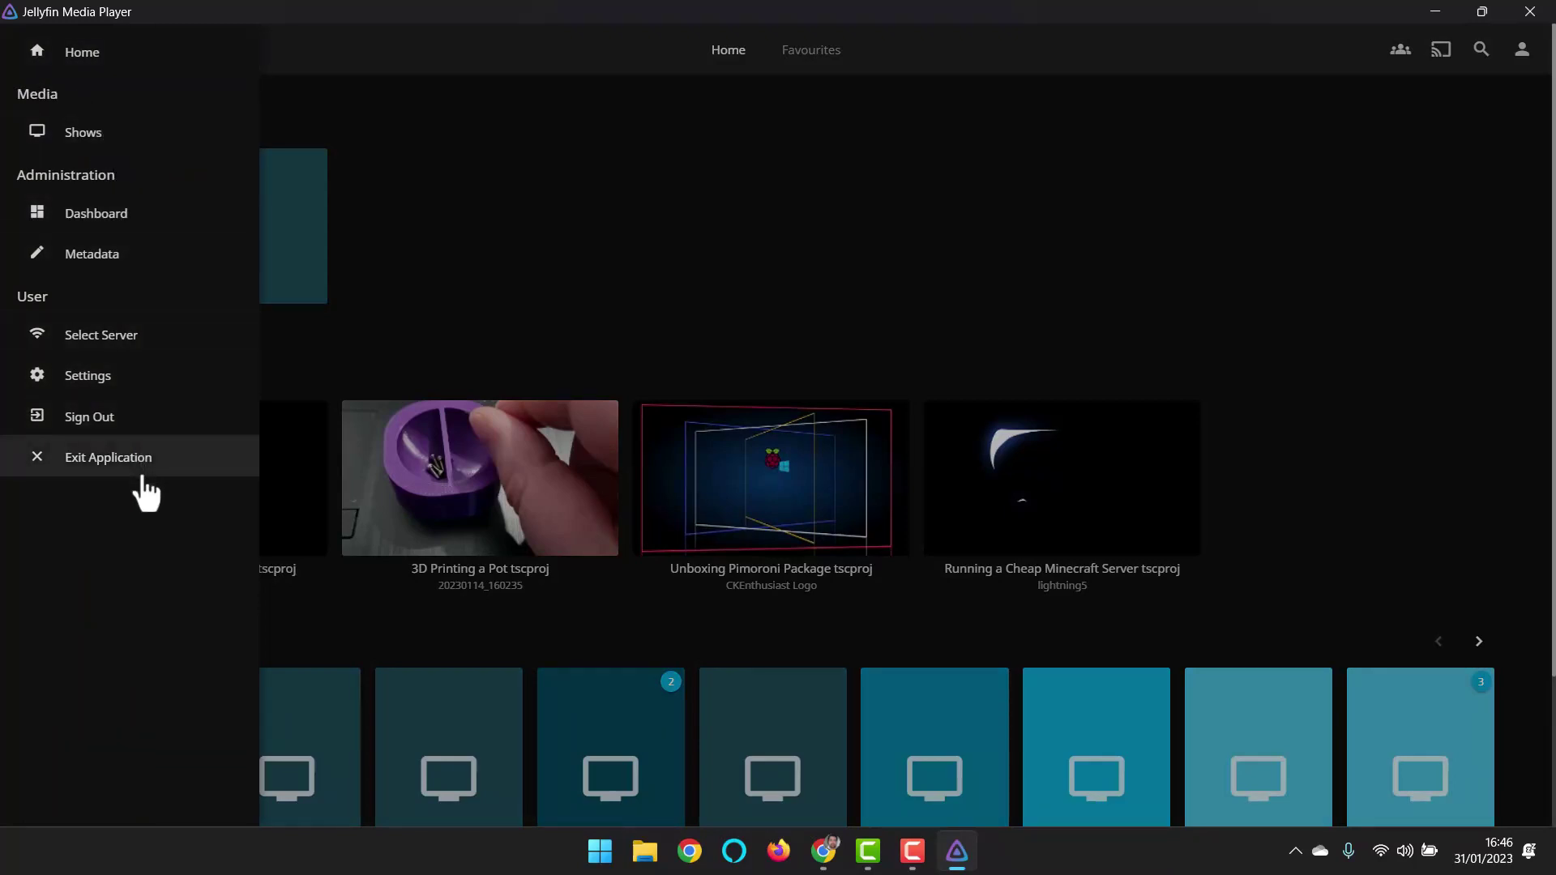
click(942, 253)
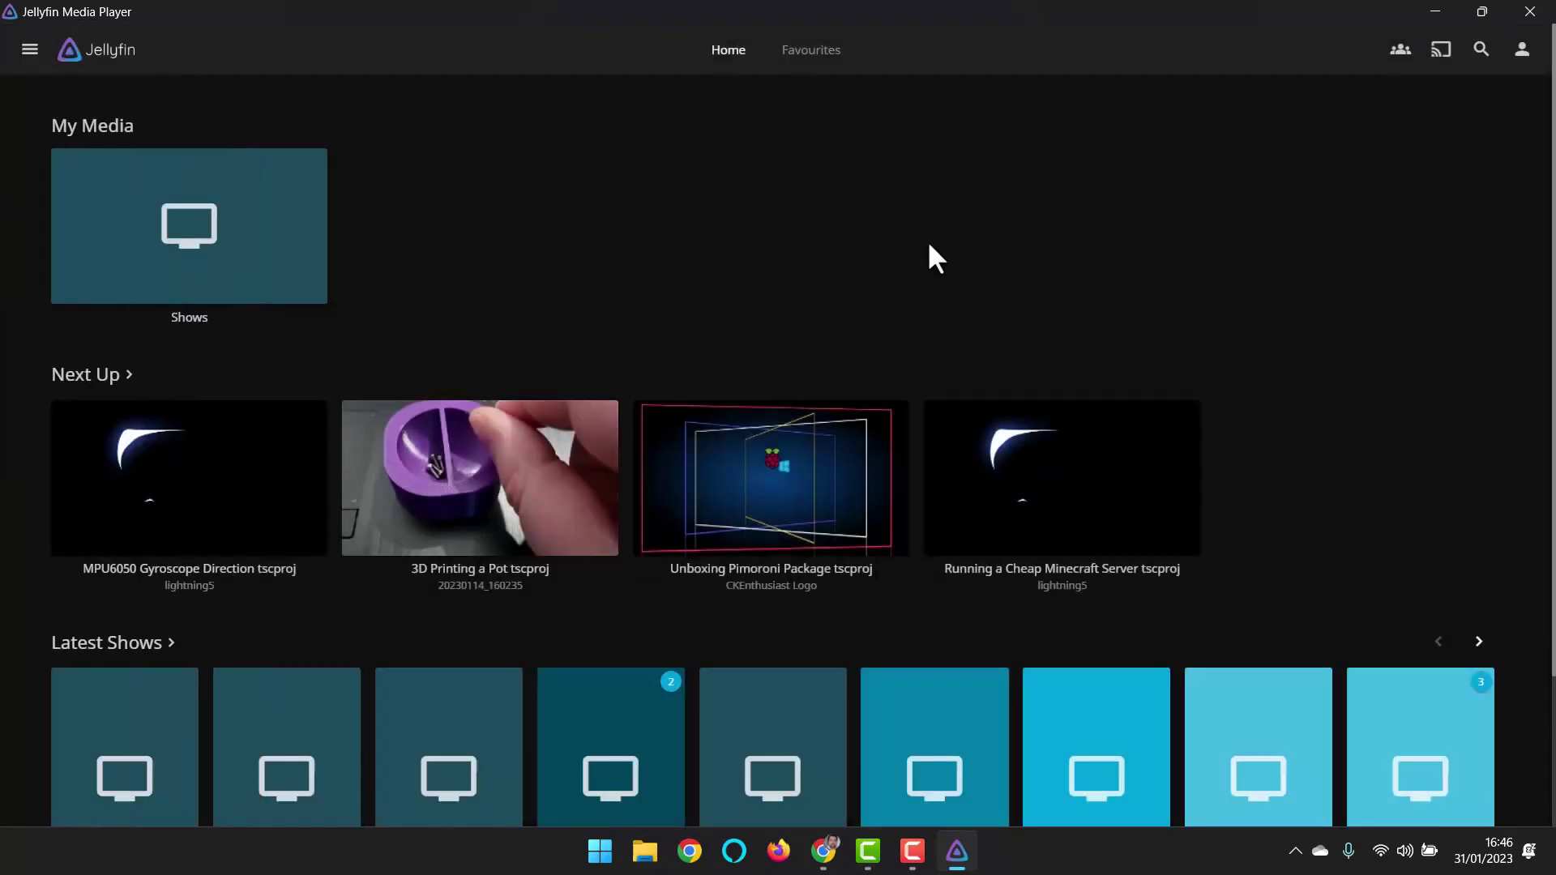
click(818, 53)
click(729, 51)
- Check the options for joining or creating a group and the list of devices available for playback
click(1399, 53)
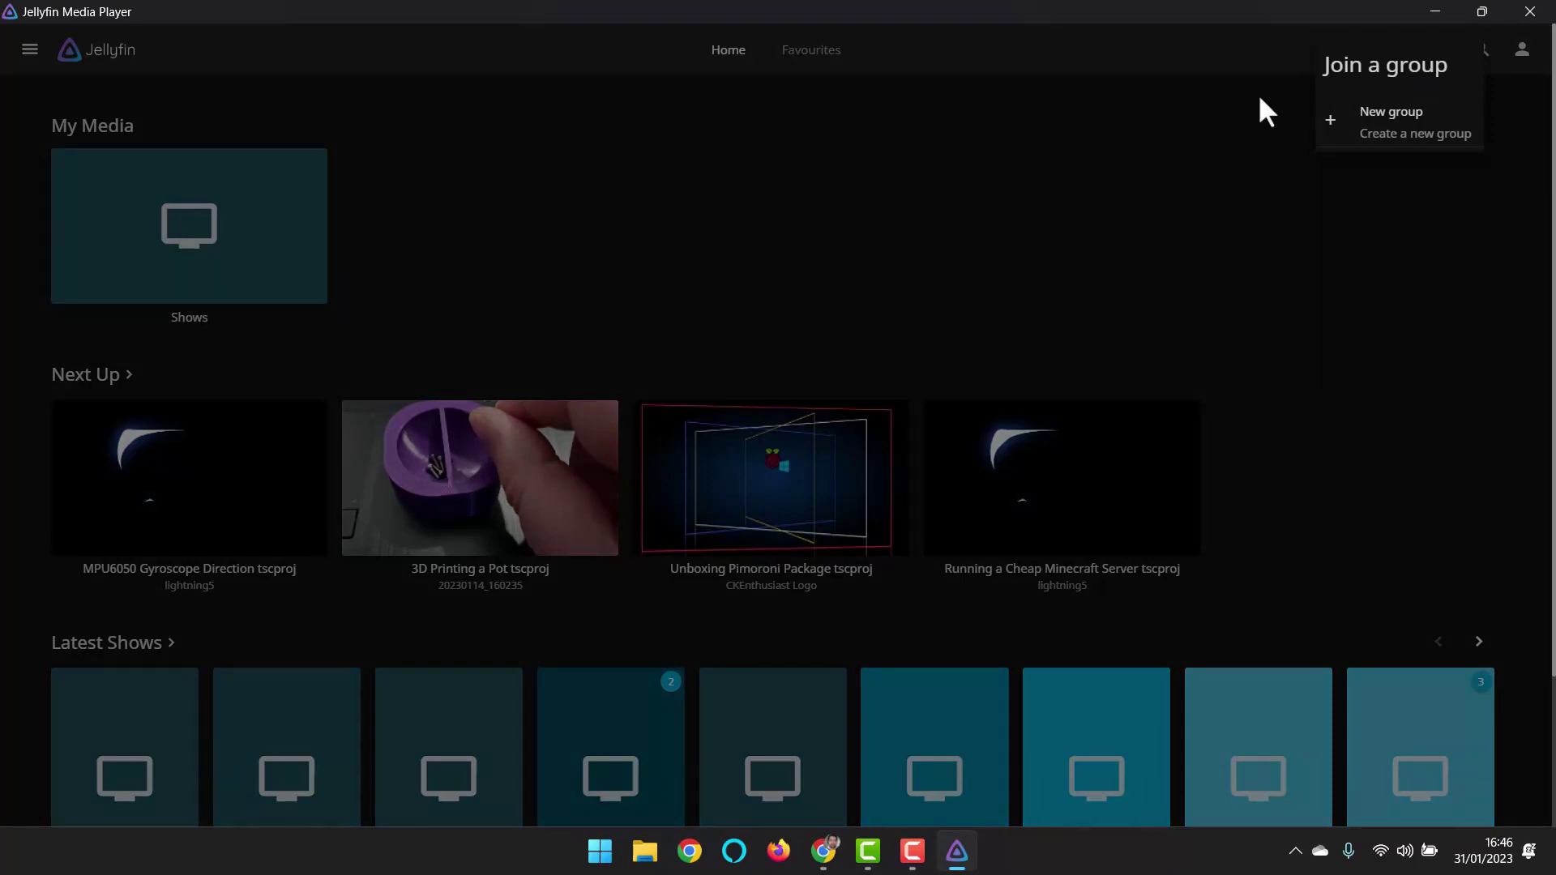
click(1118, 216)
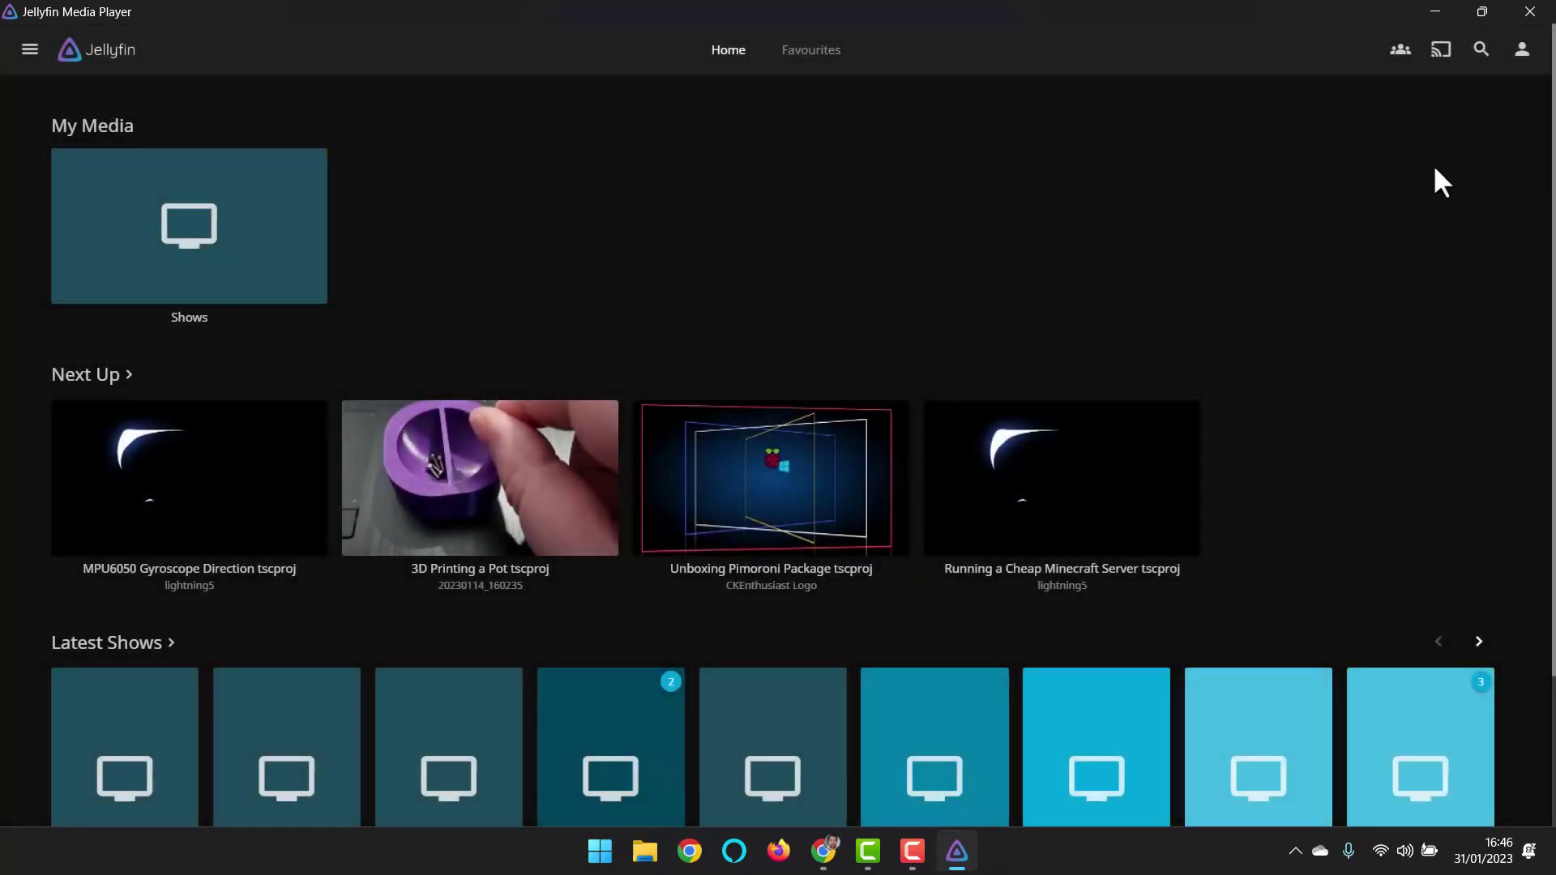
click(1439, 54)
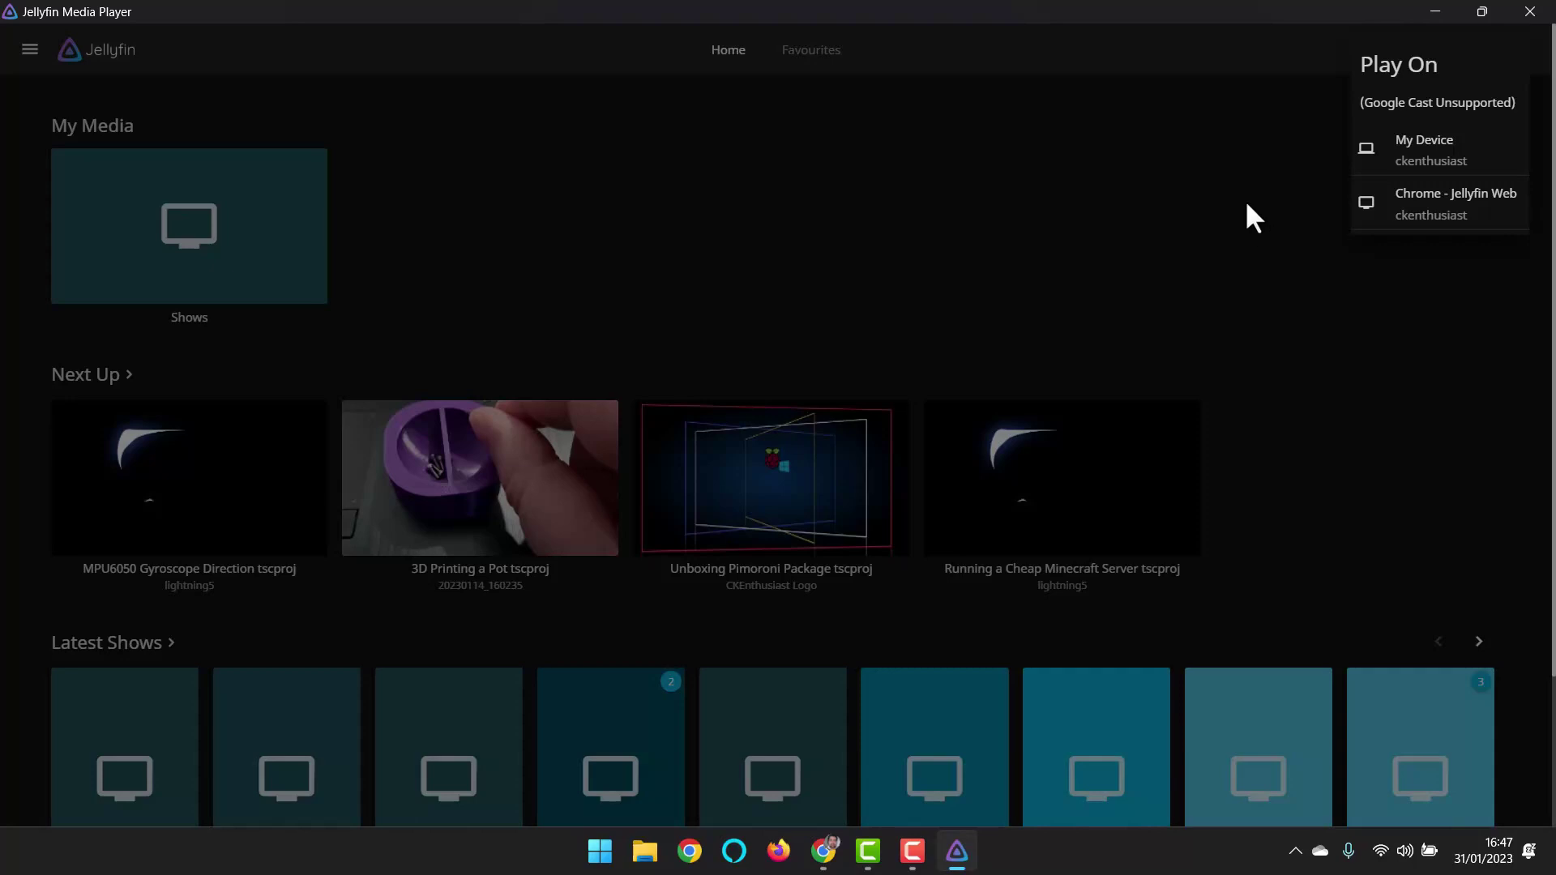
- Dismiss the playback device list and look through the search page and the user settings, returning to Home
click(1227, 268)
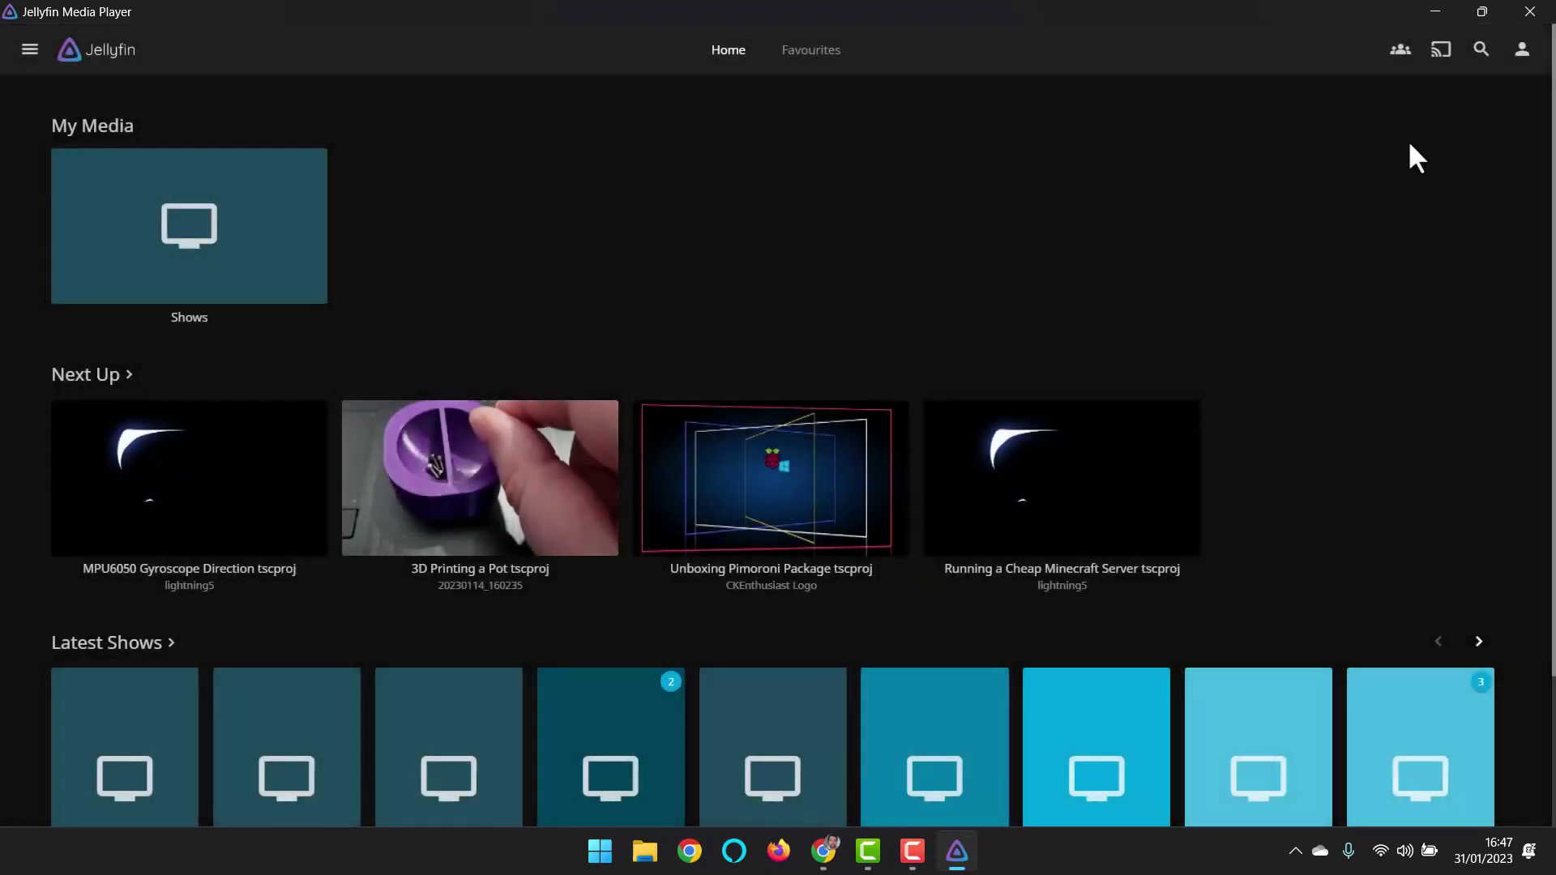
click(1480, 50)
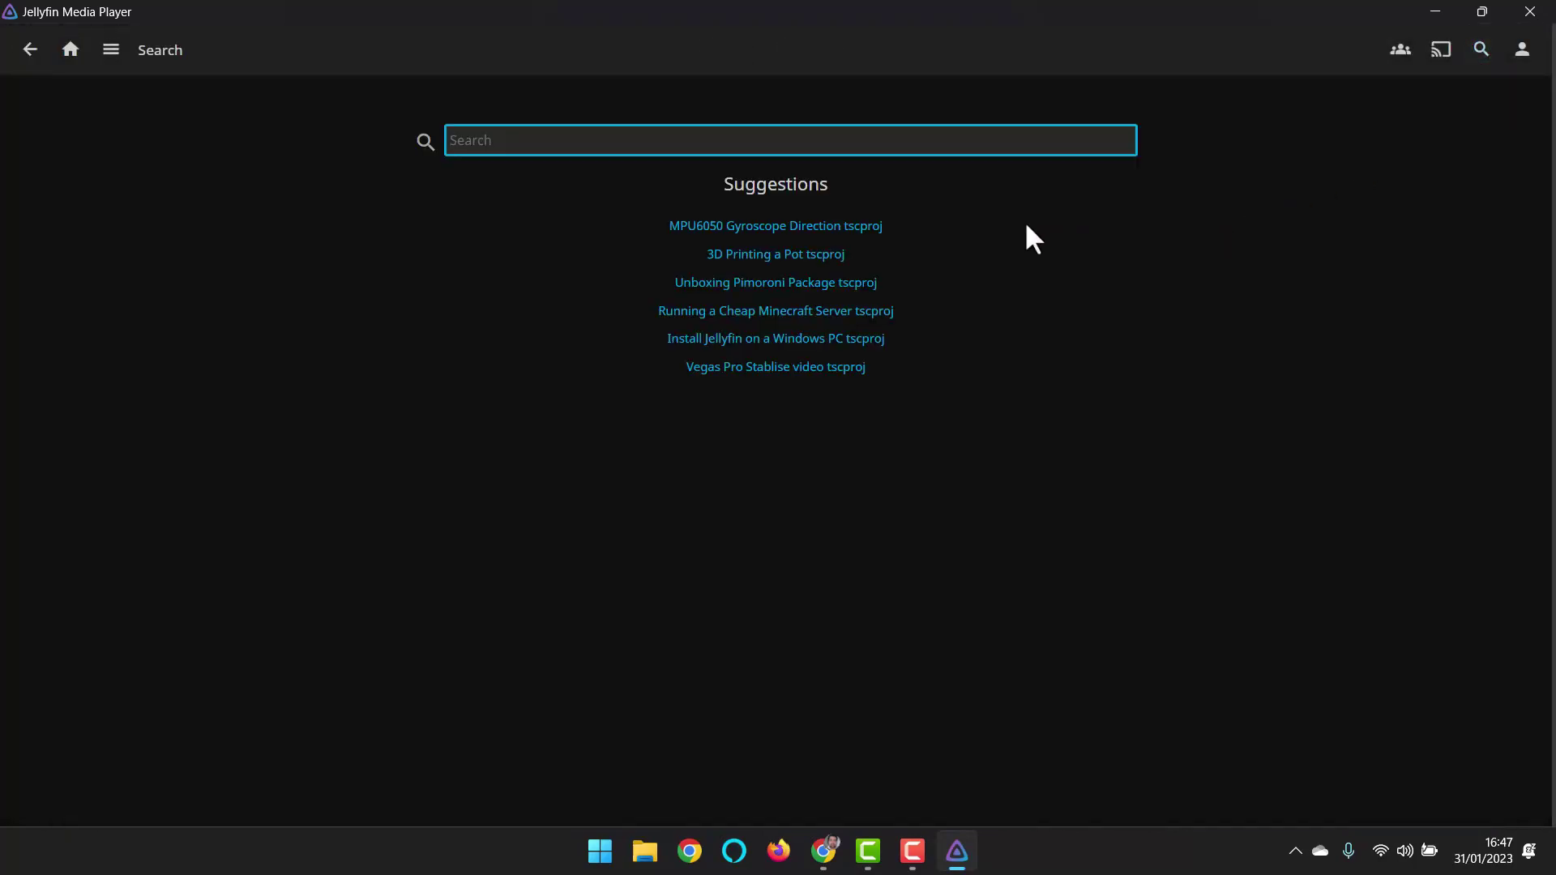
click(1522, 50)
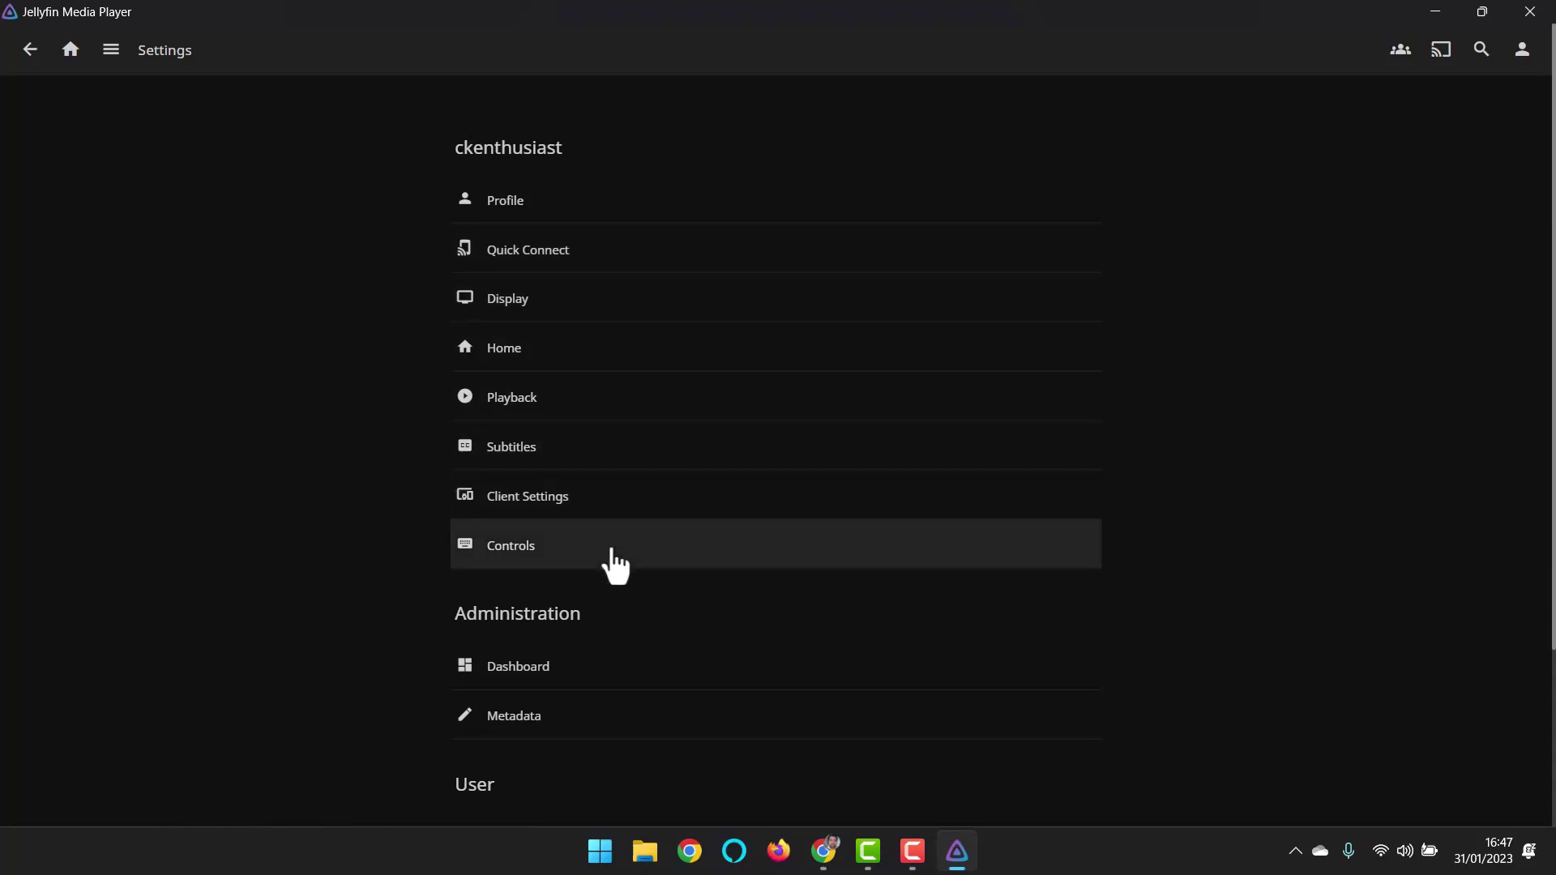
scroll(661, 636, down, 1)
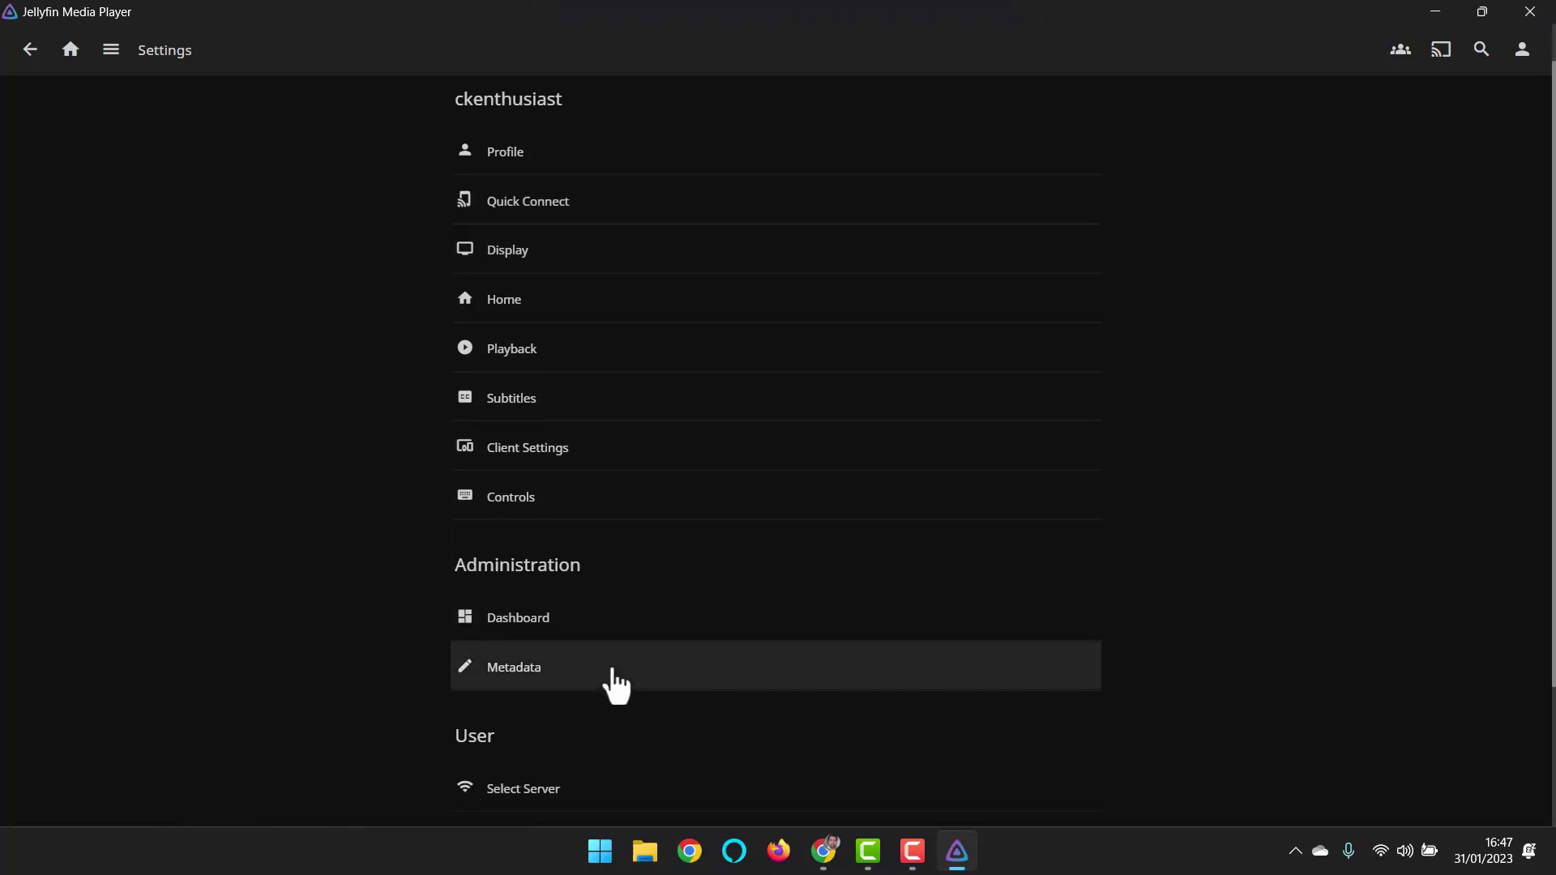
scroll(611, 683, down, 3)
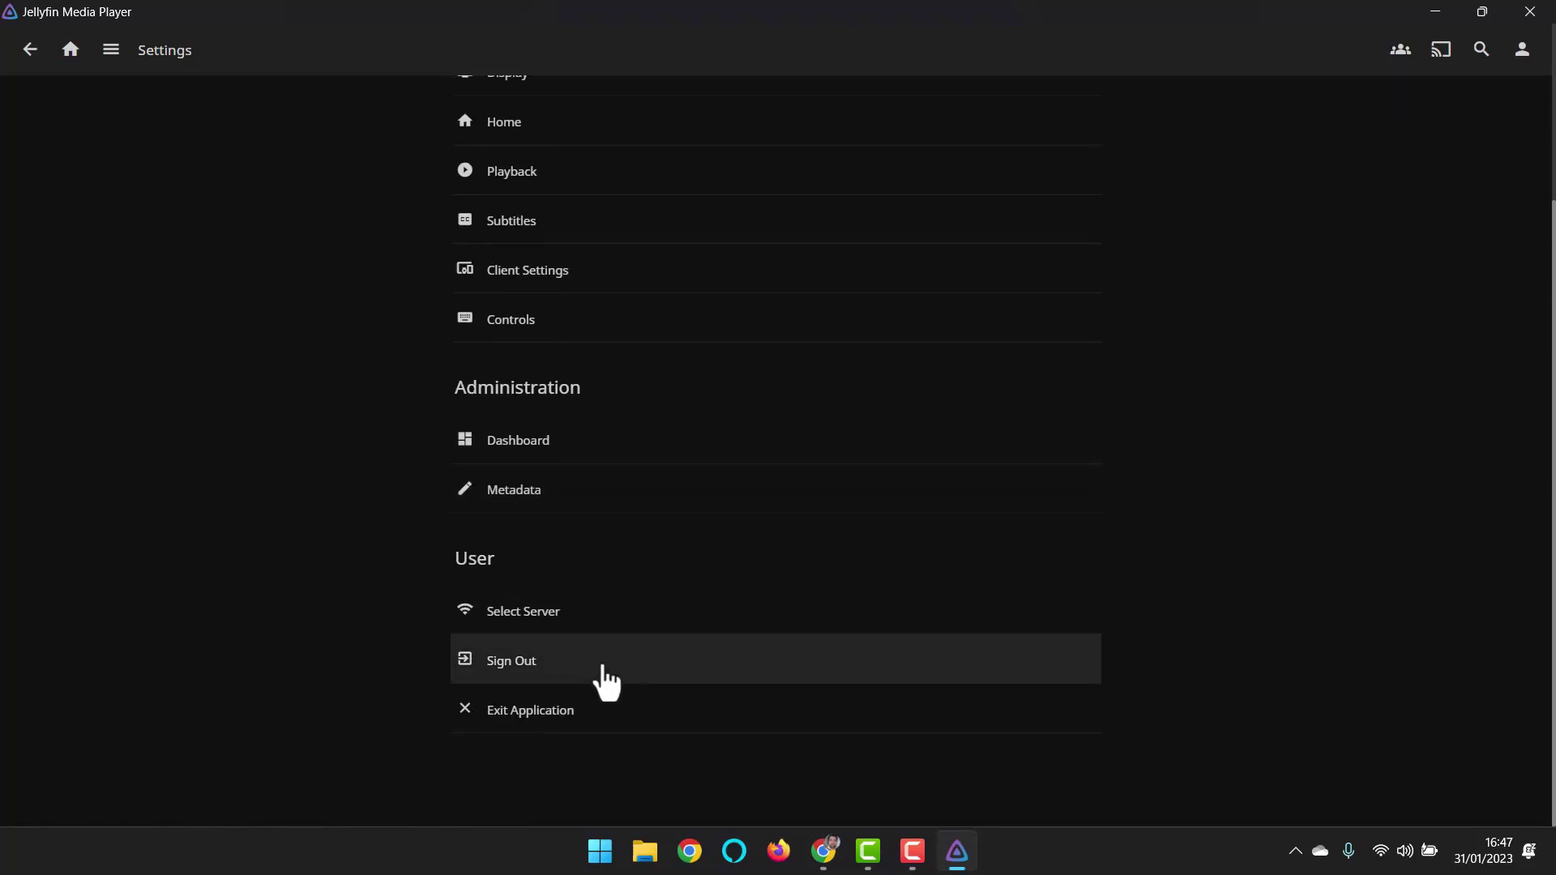
click(28, 50)
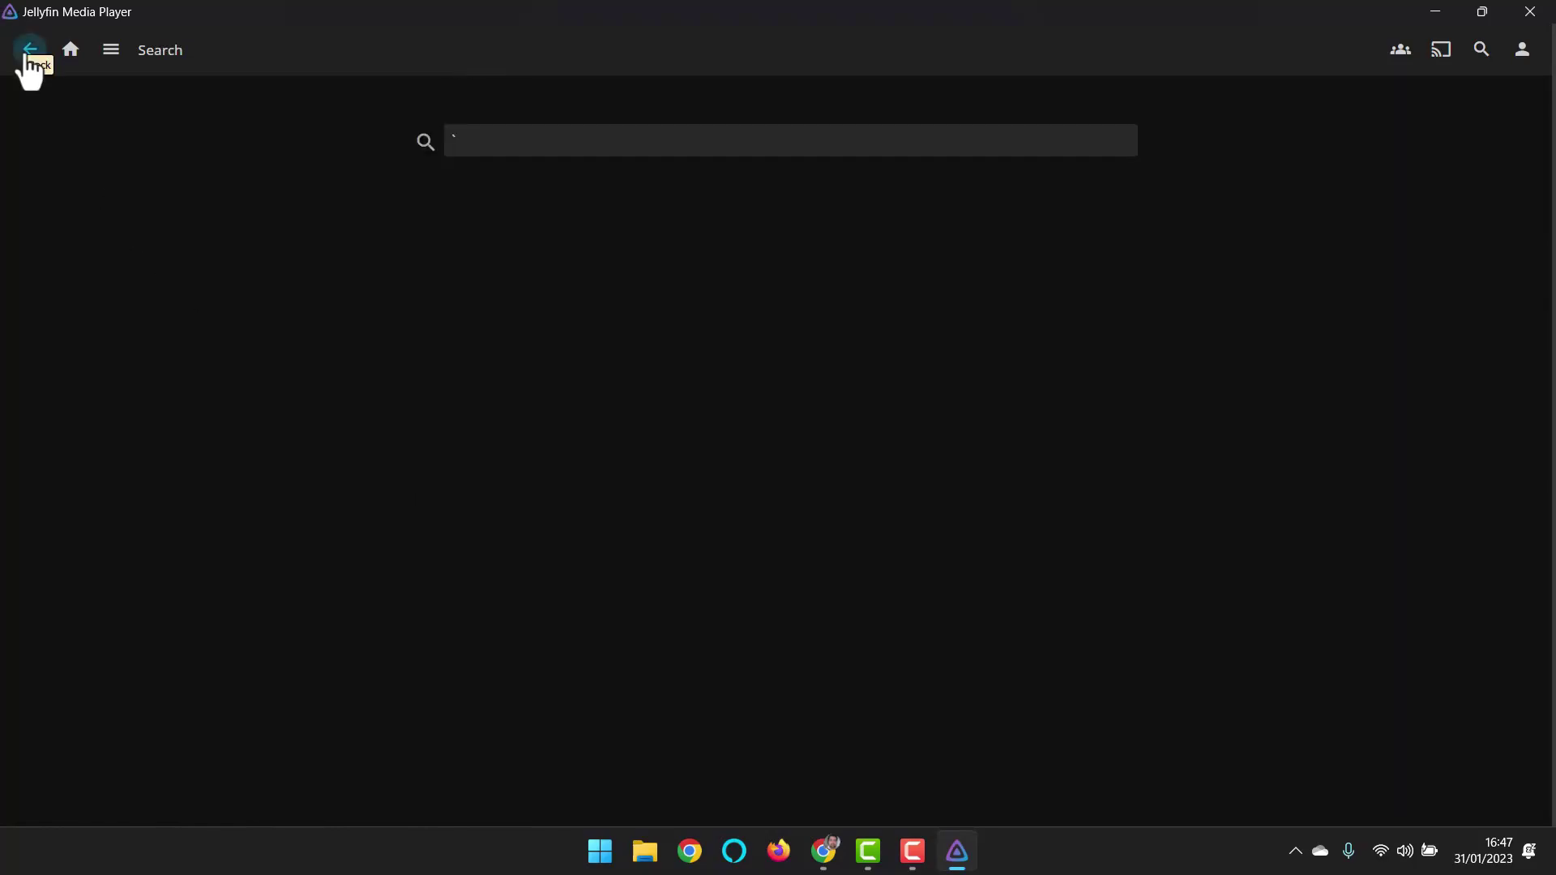
click(28, 51)
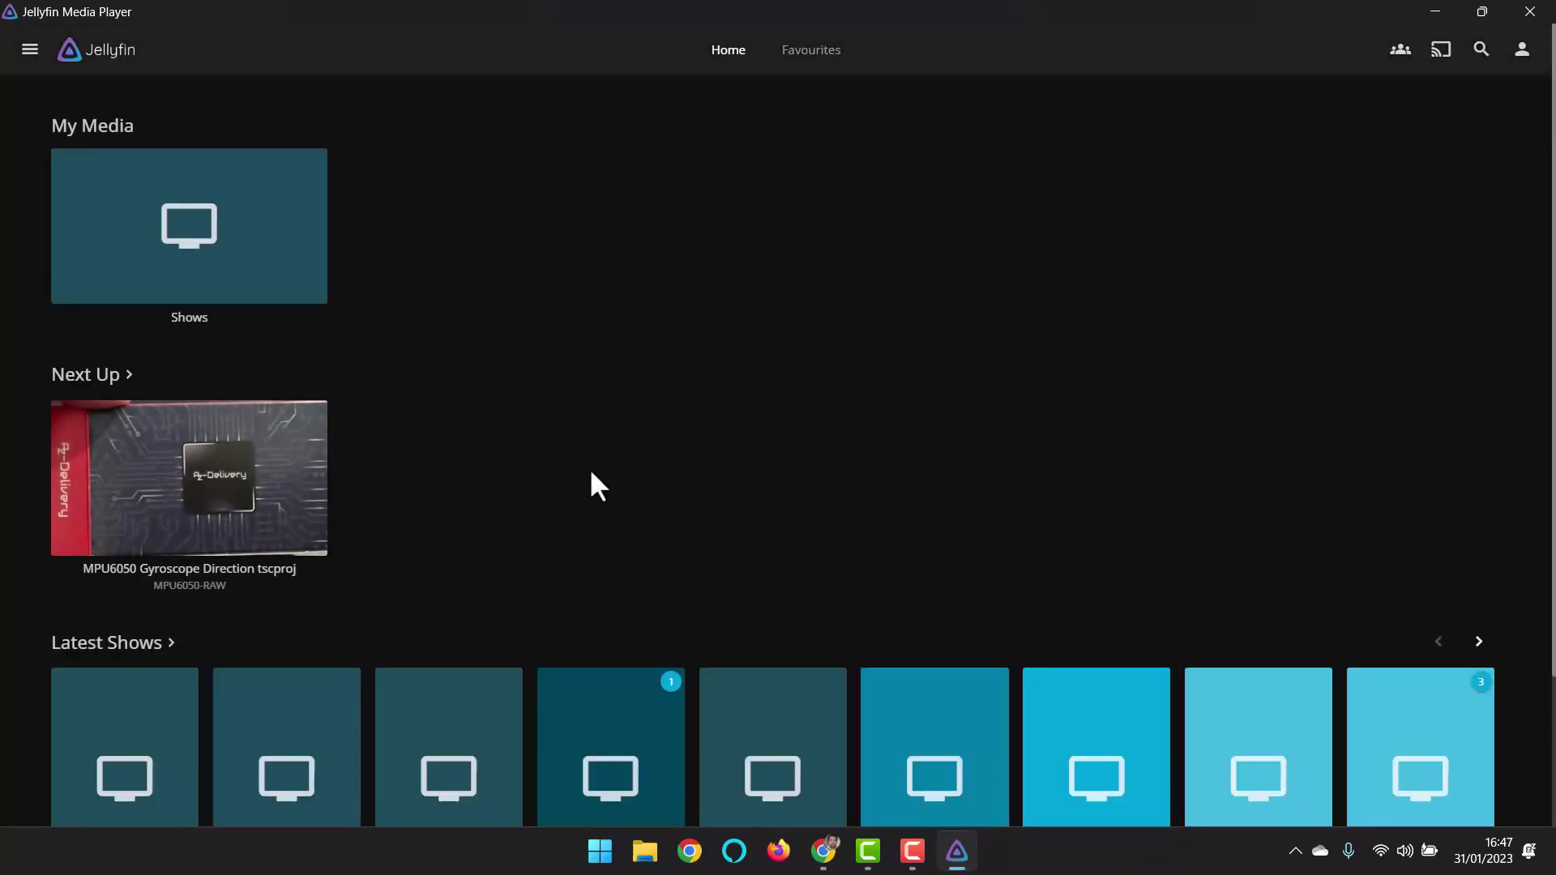
- Play the MPU6050-RAW video, pause it and seek to 3:21 and back to 1:28, leaving the player at the end
scroll(473, 463, down, 2)
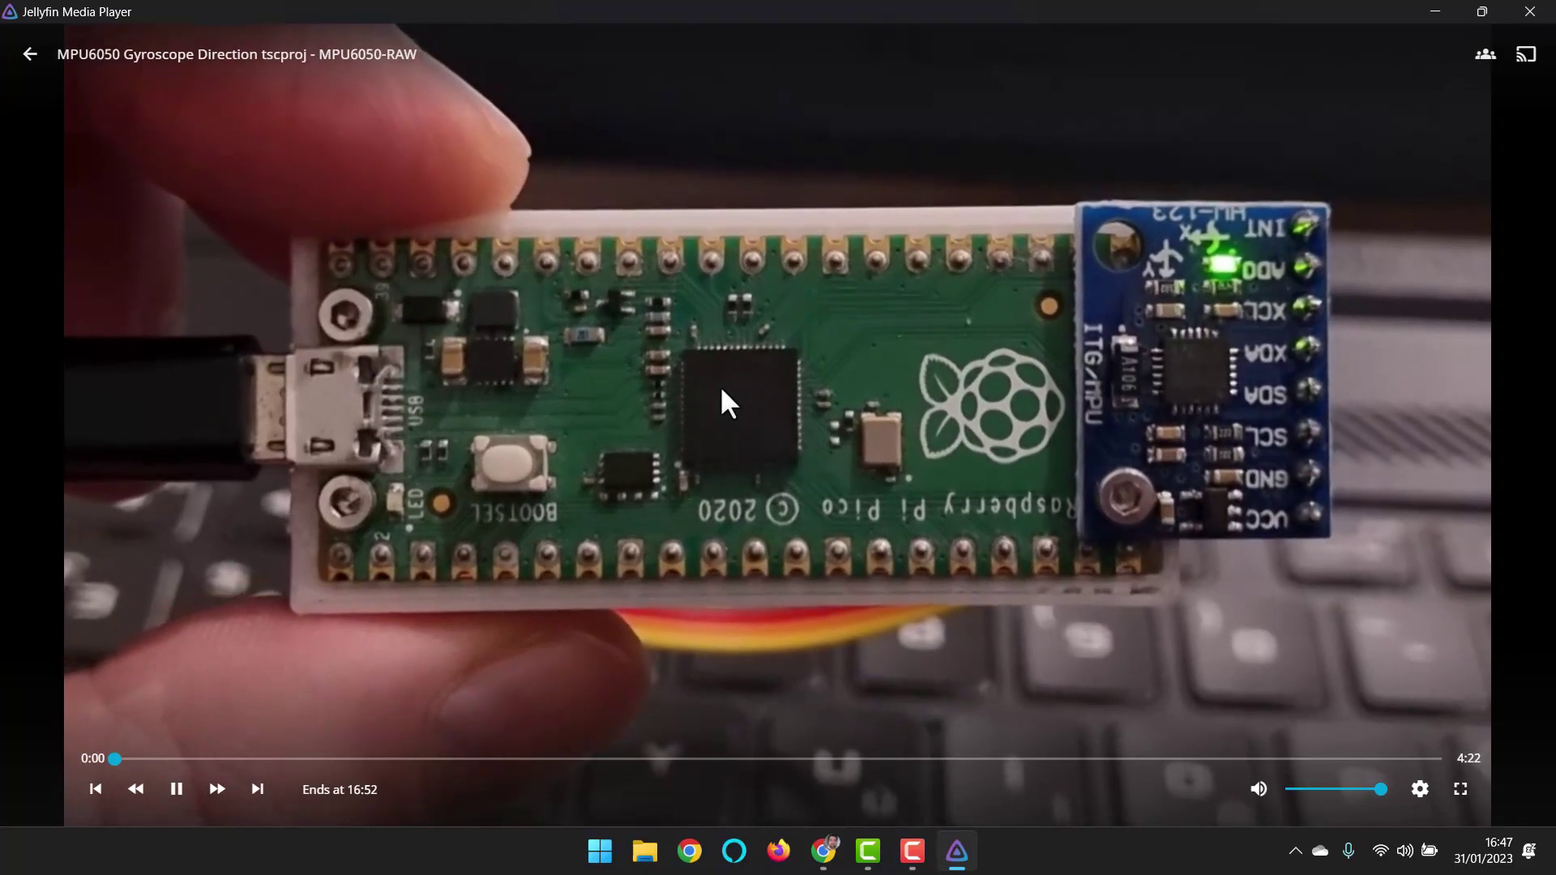
click(176, 790)
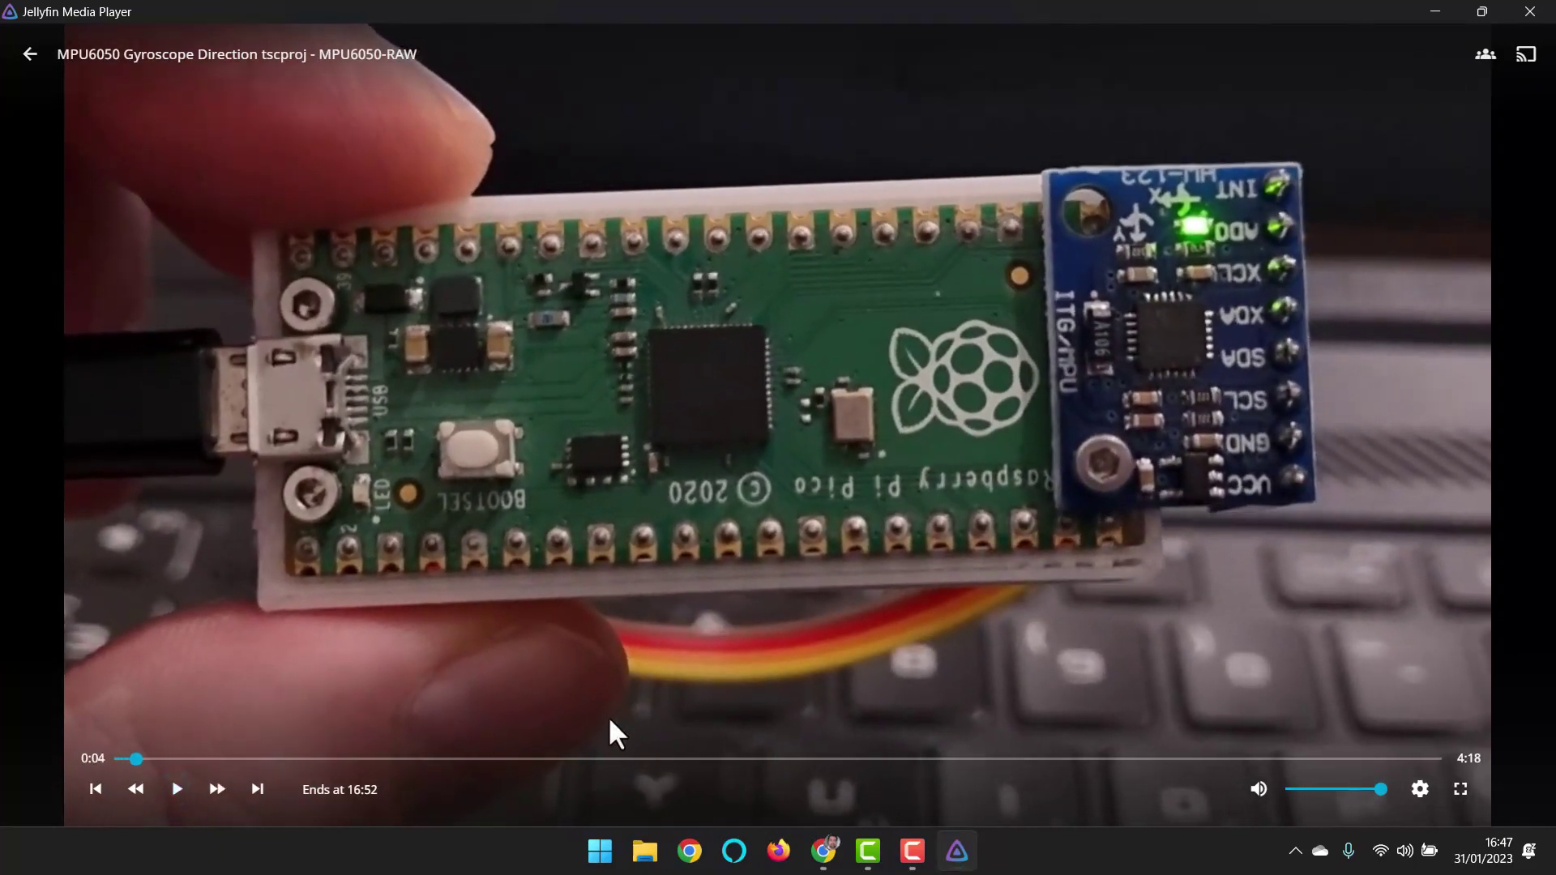
click(1131, 758)
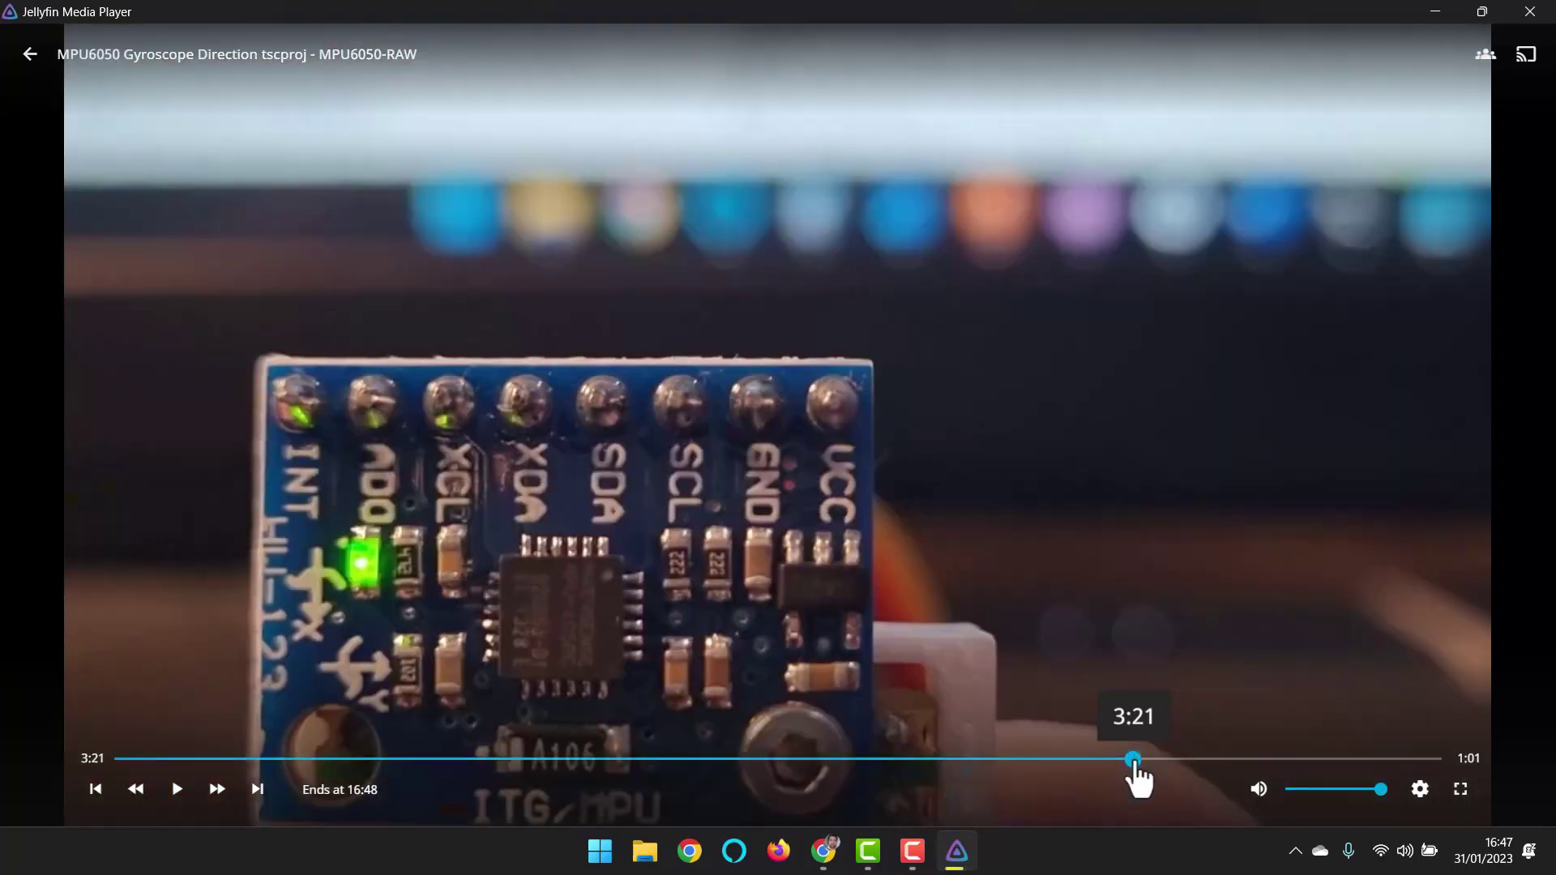
drag(1132, 759, 560, 768)
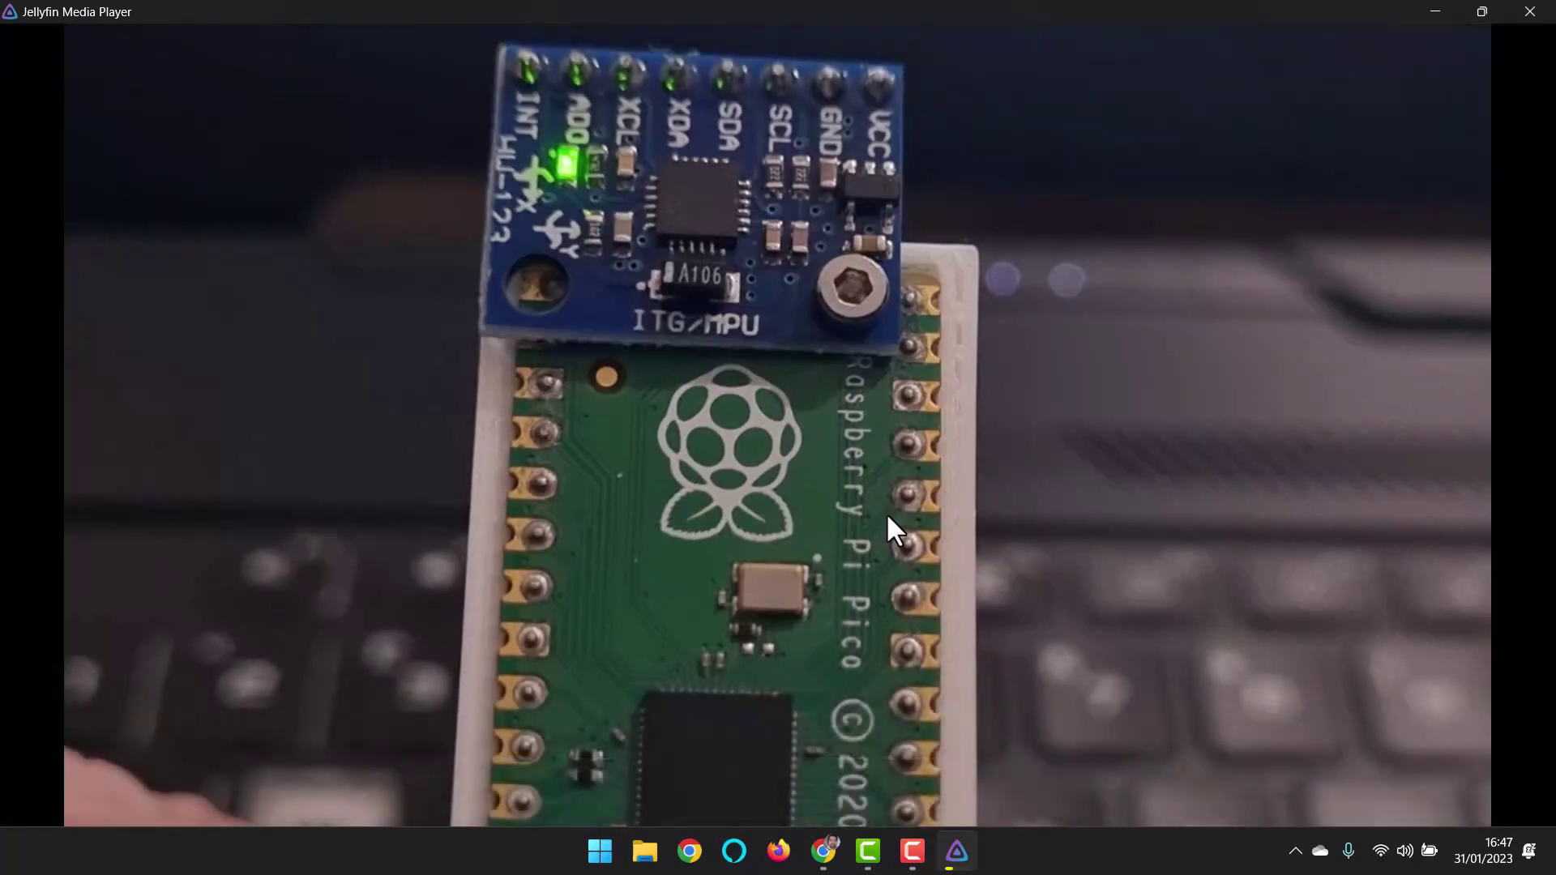
mouse_move(916, 125)
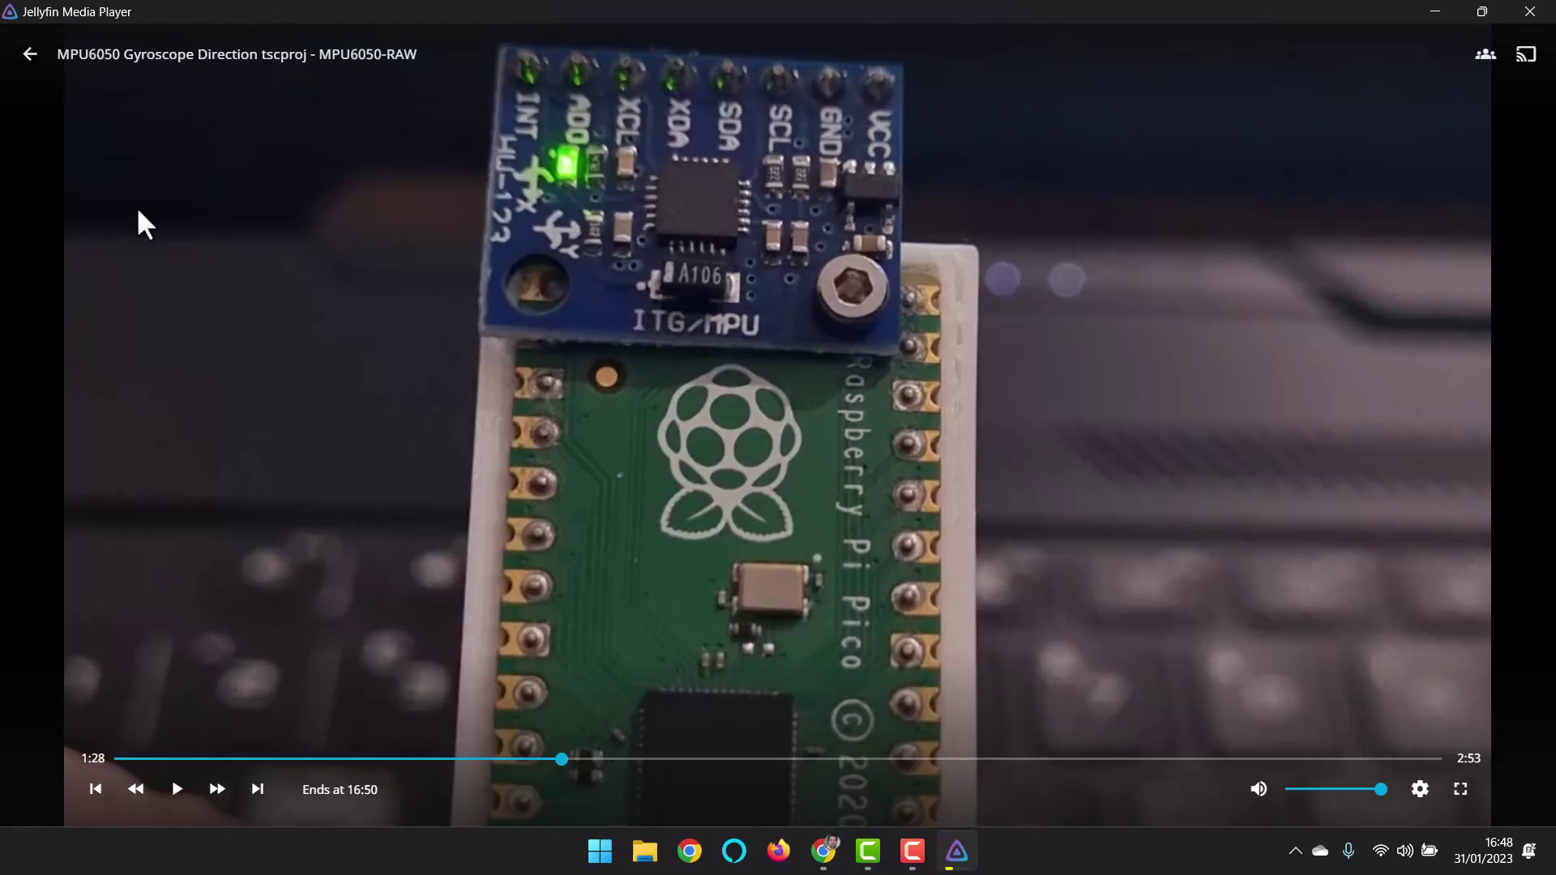
click(29, 54)
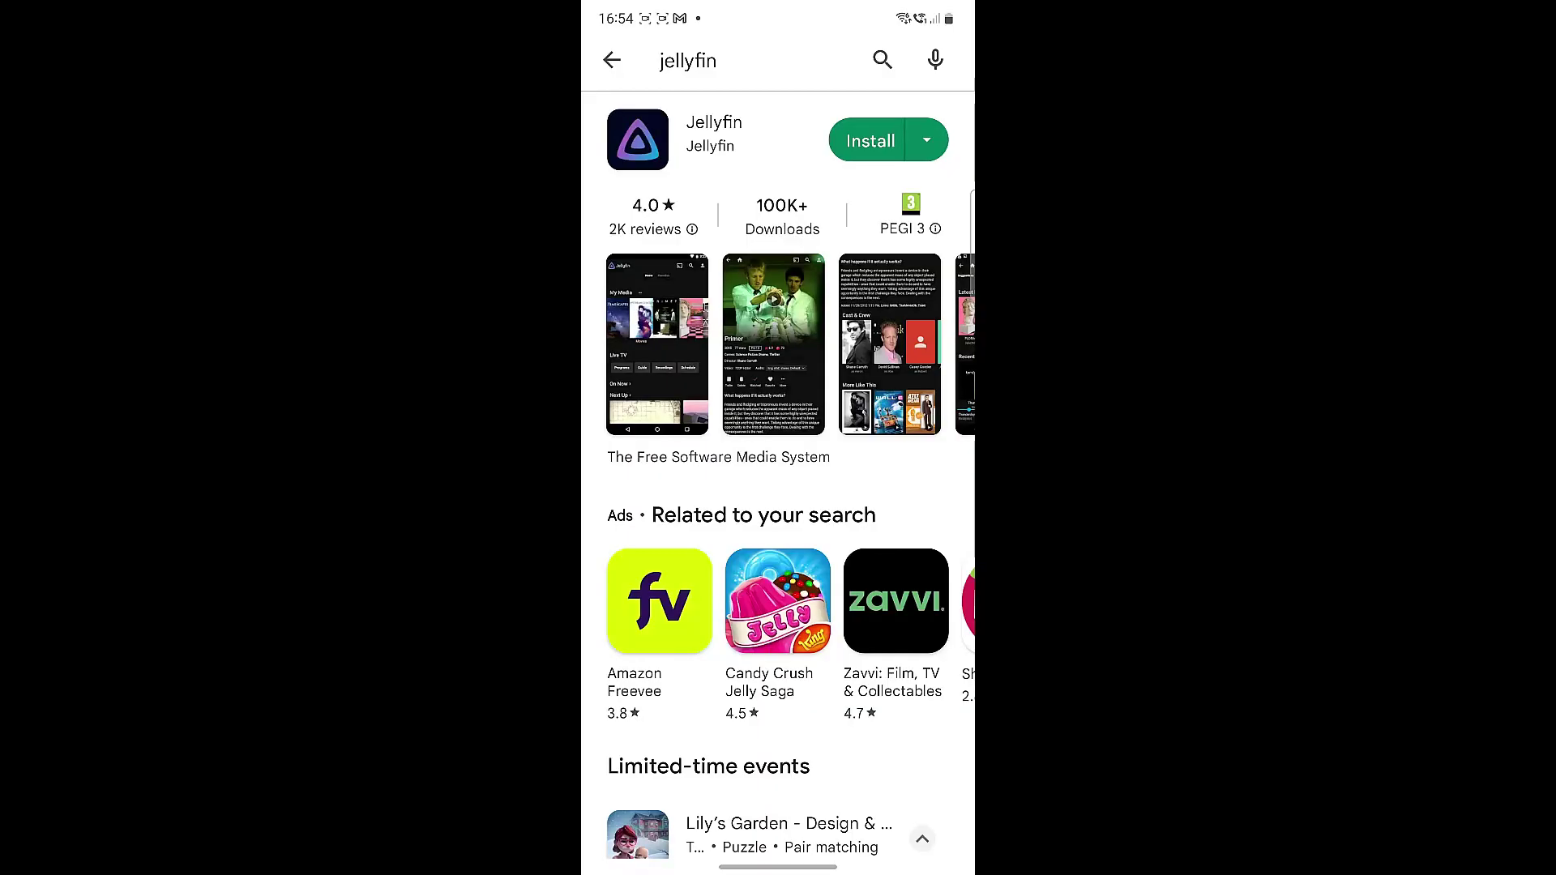
- Switch to the phone's app store, install the Jellyfin app, and open it with notifications allowed
click(870, 141)
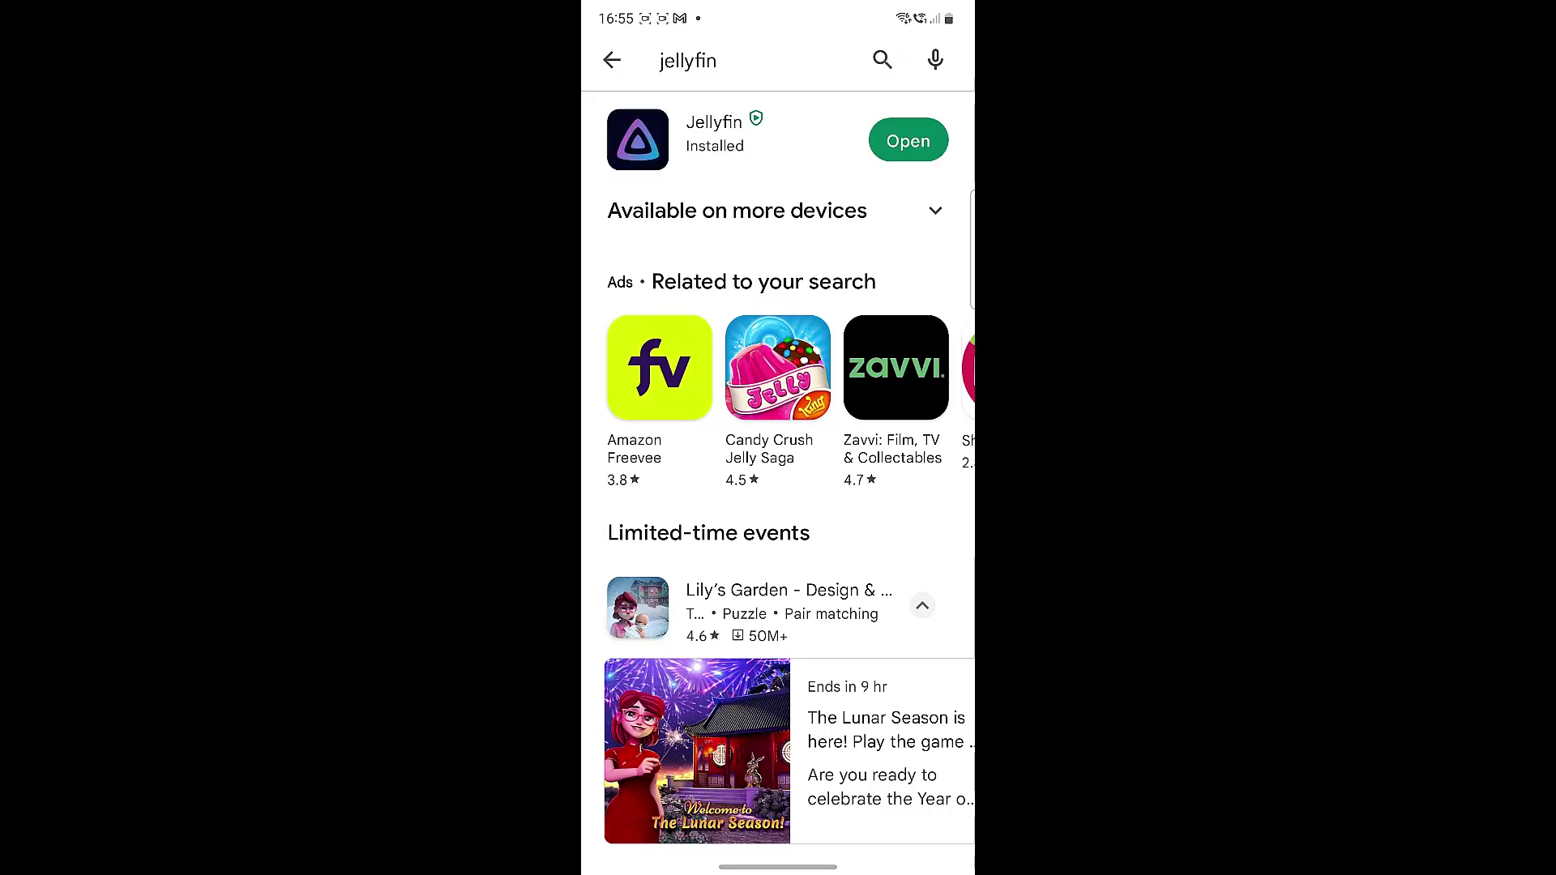
click(907, 140)
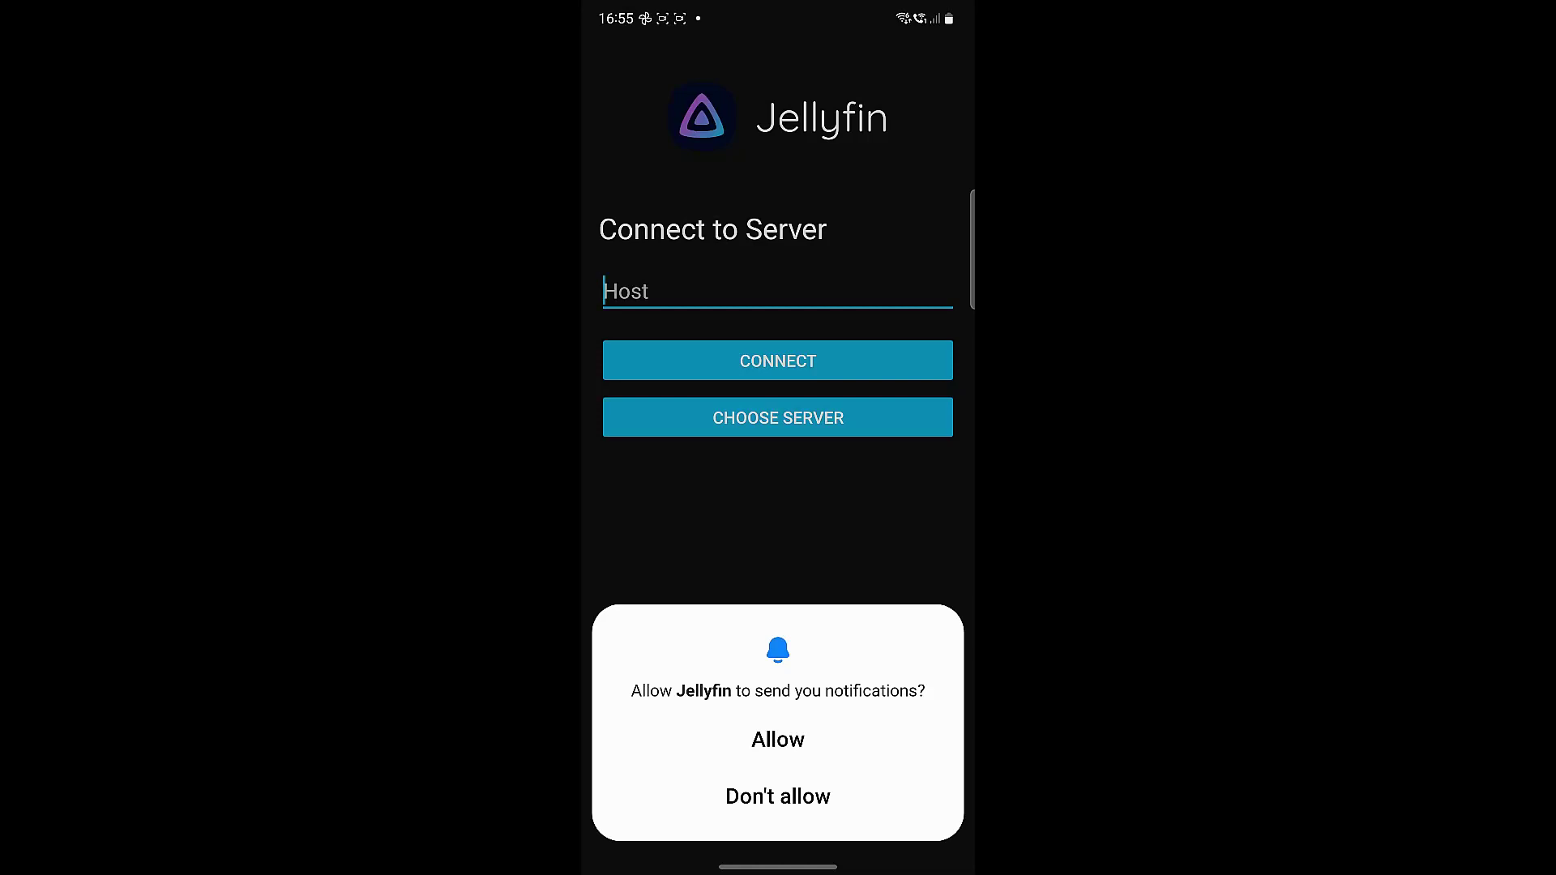
click(778, 739)
- Choose the Jellyfin server in the mobile app and sign in as ckenthusiast with the account password
click(777, 417)
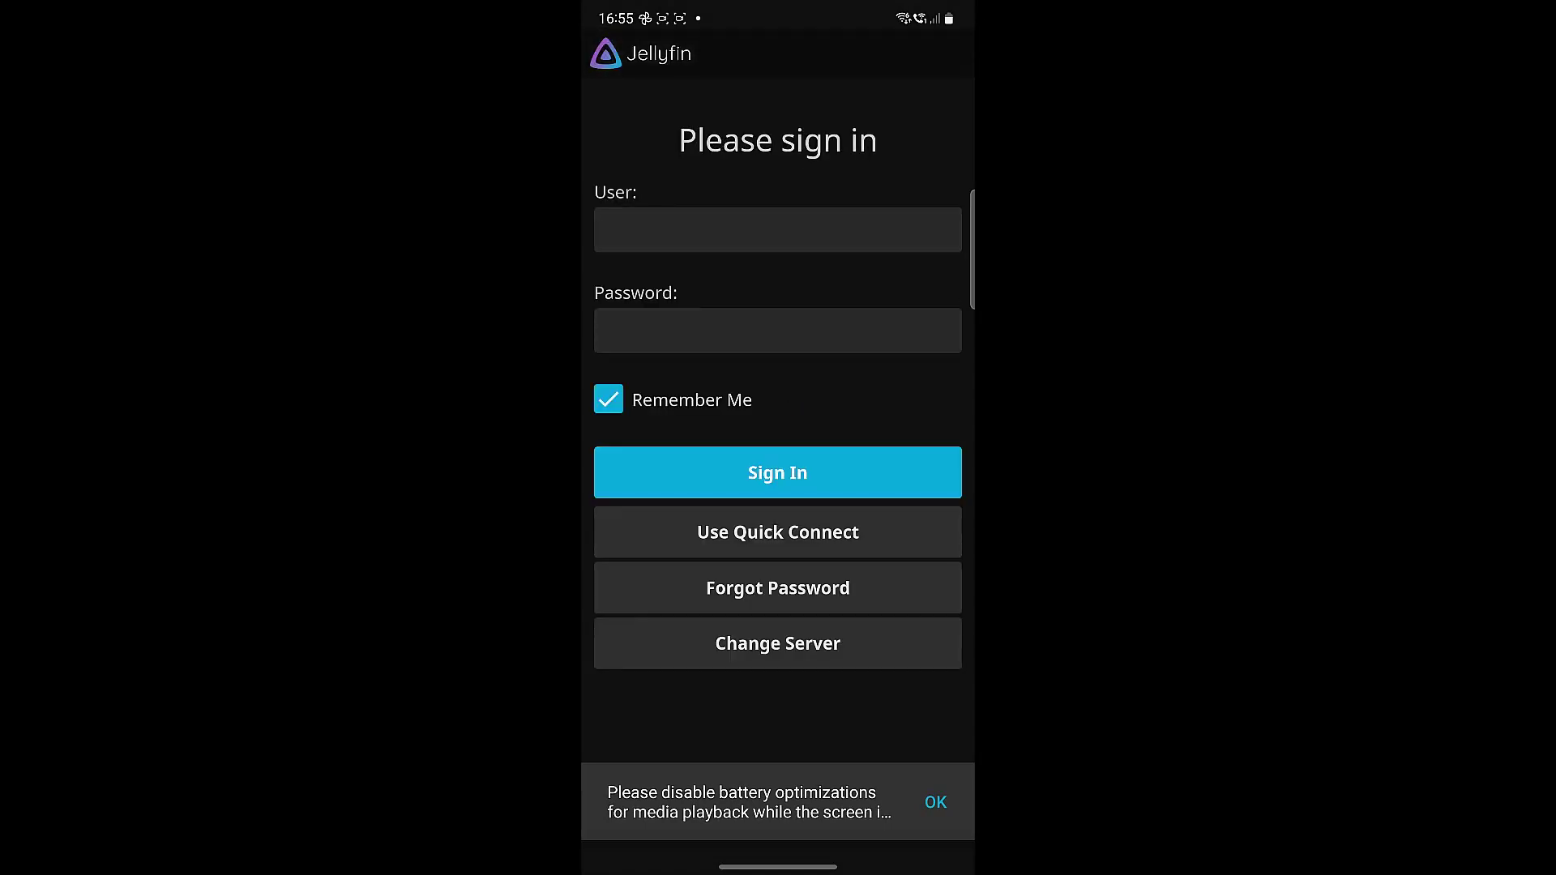
click(636, 234)
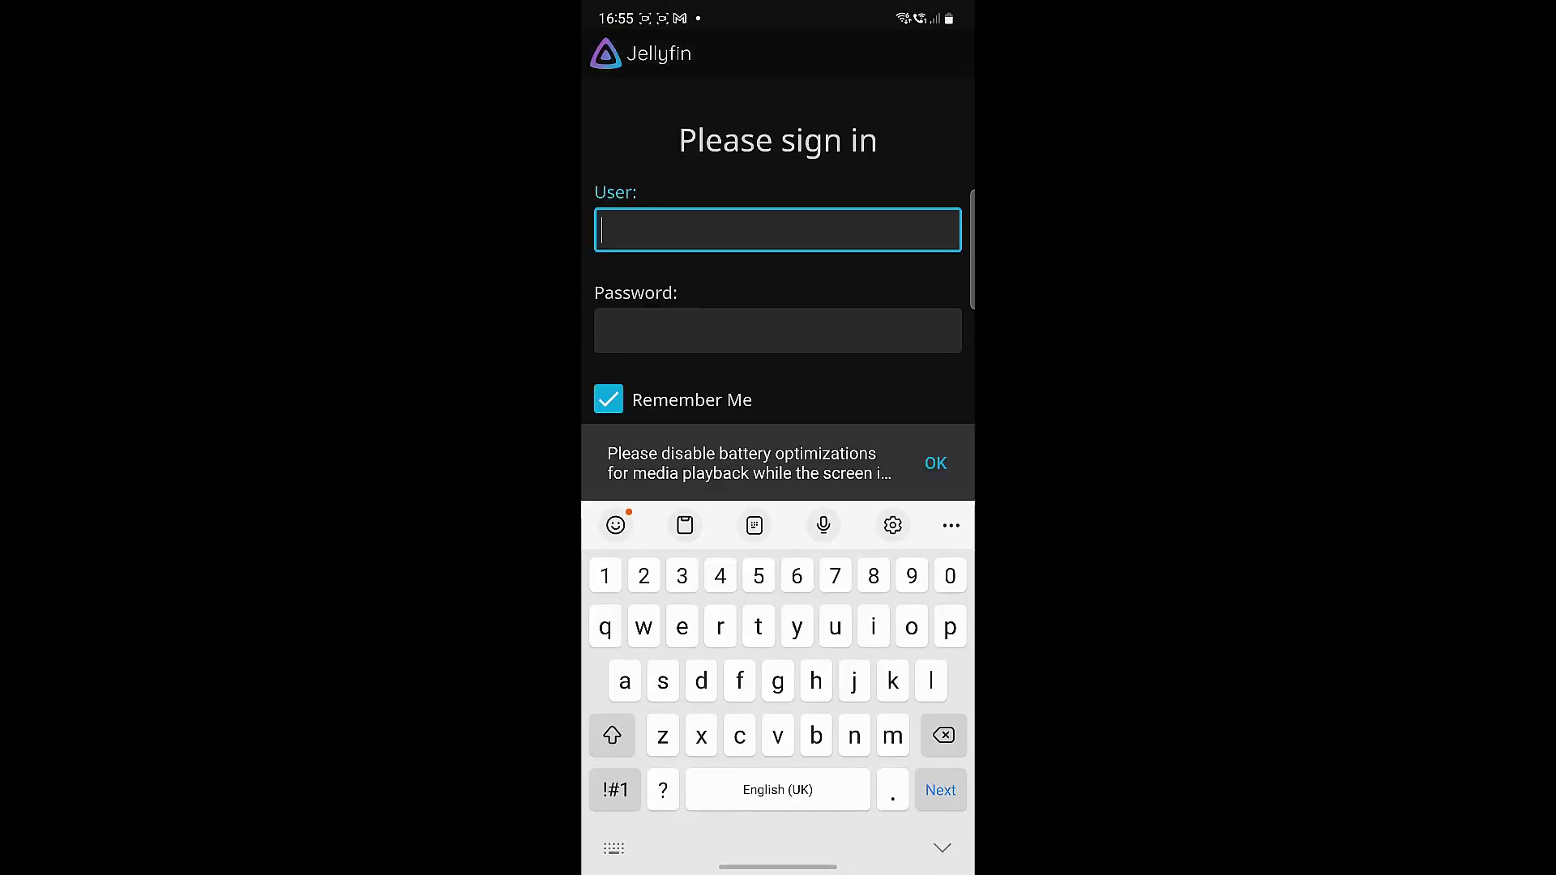
text(c)
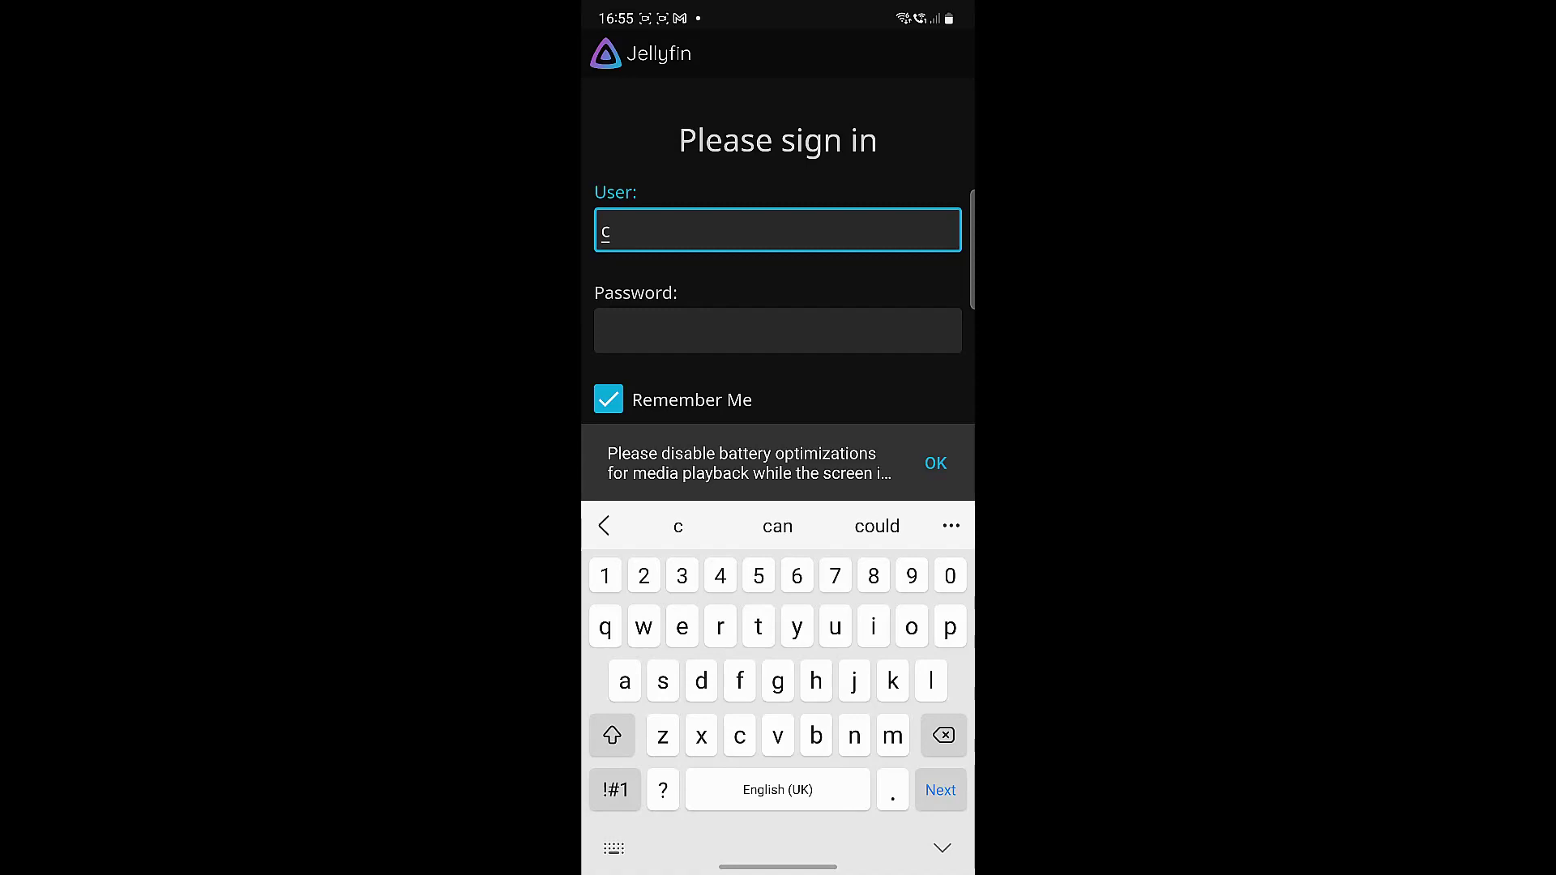
text(kenthusa)
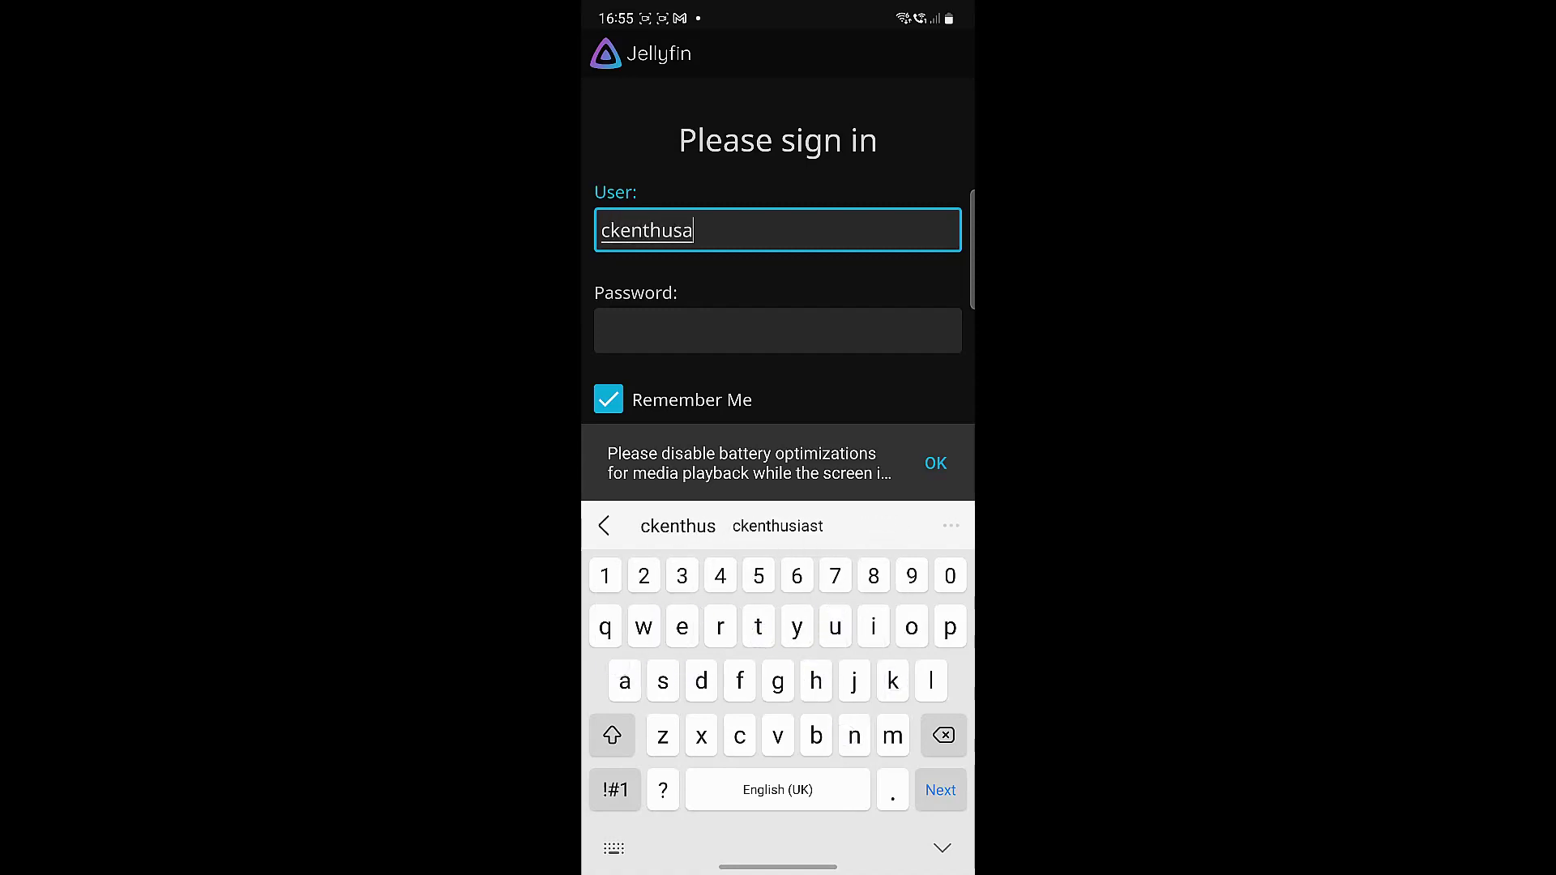
key(BackSpace)
text(iast)
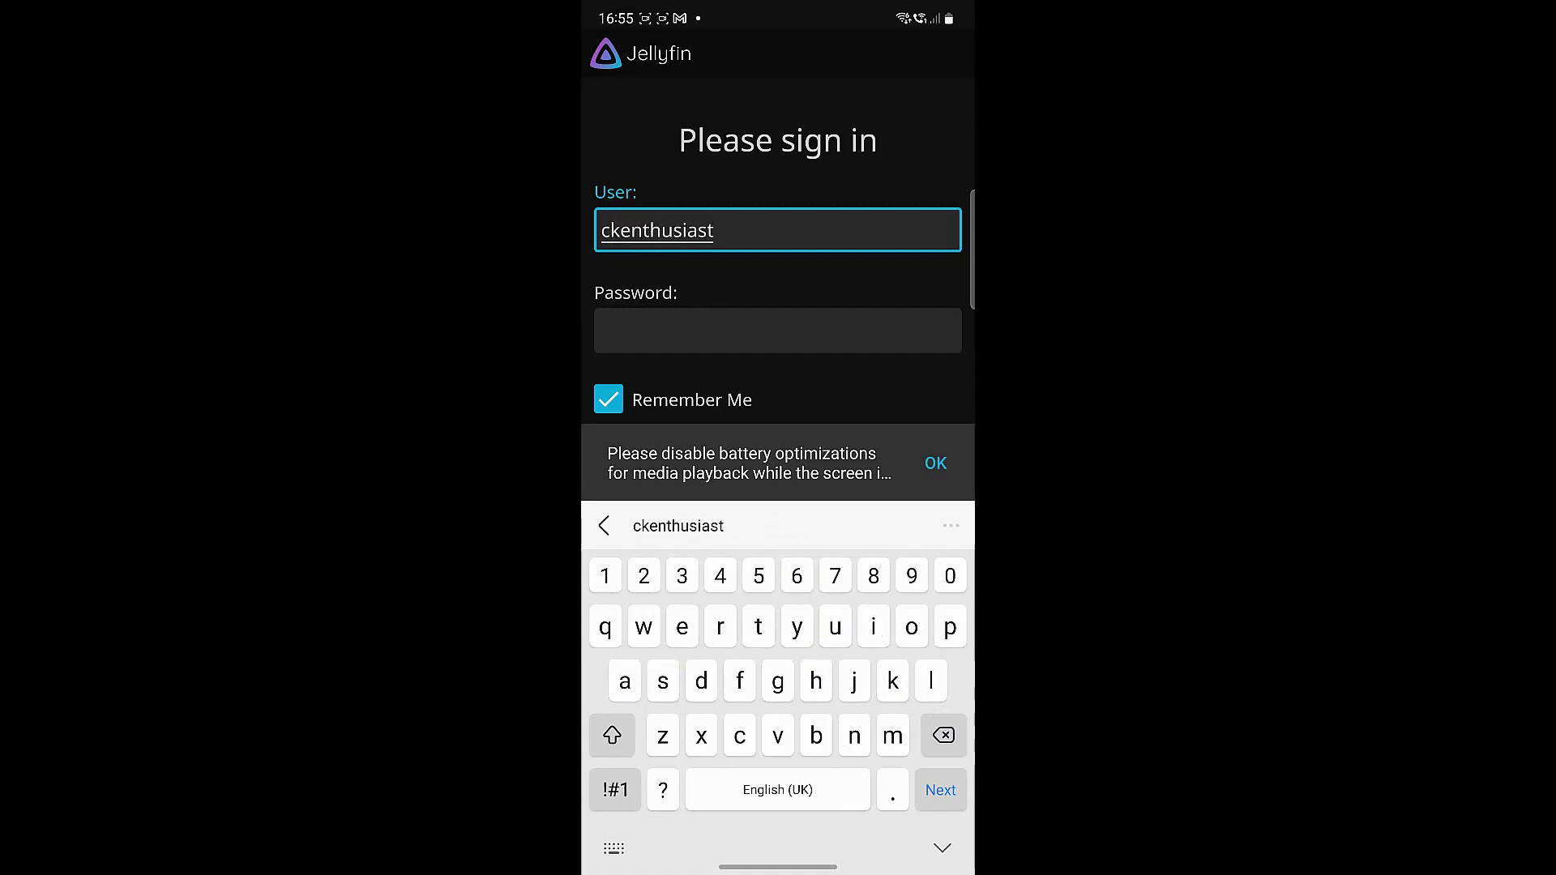
key(Tab)
text(•••••••)
key(Return)
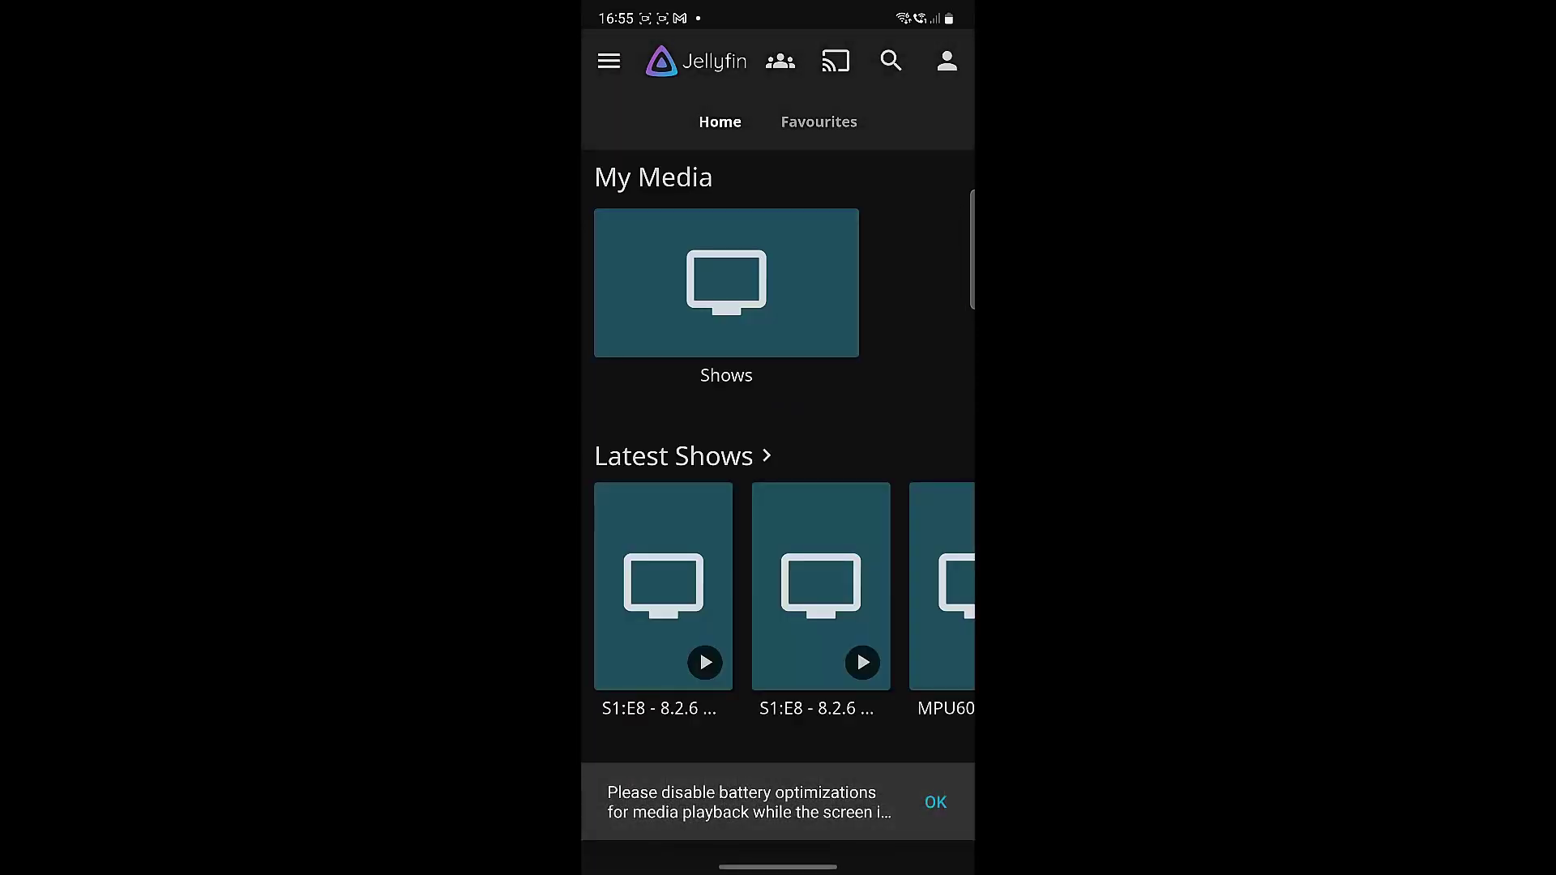
- Look through the phone's battery optimisation list of apps and return to the Jellyfin home page
click(935, 801)
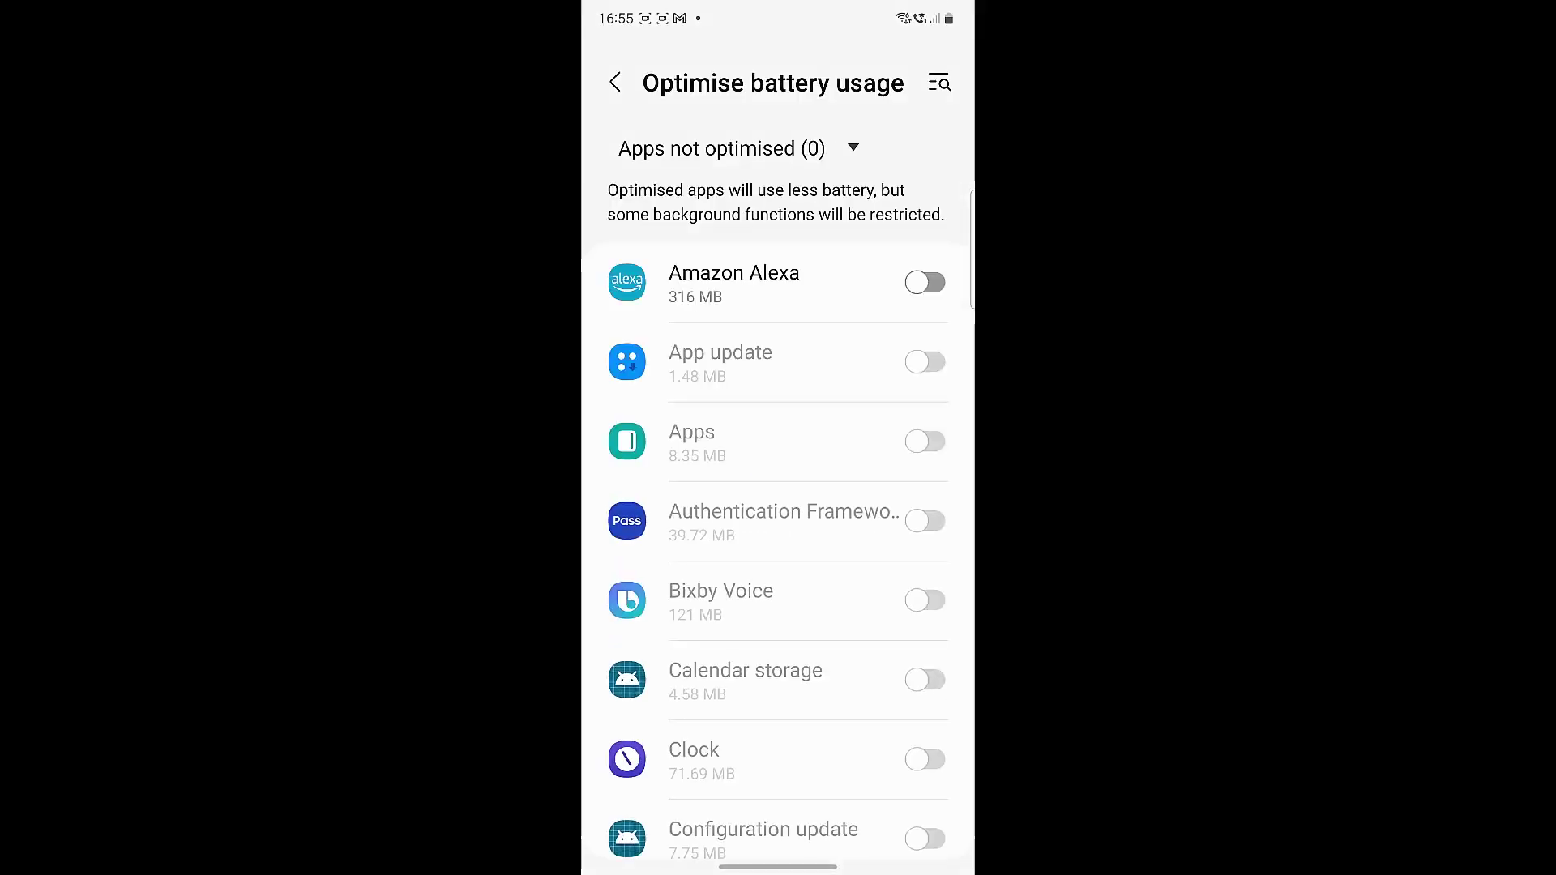
scroll(872, 608, down, 10)
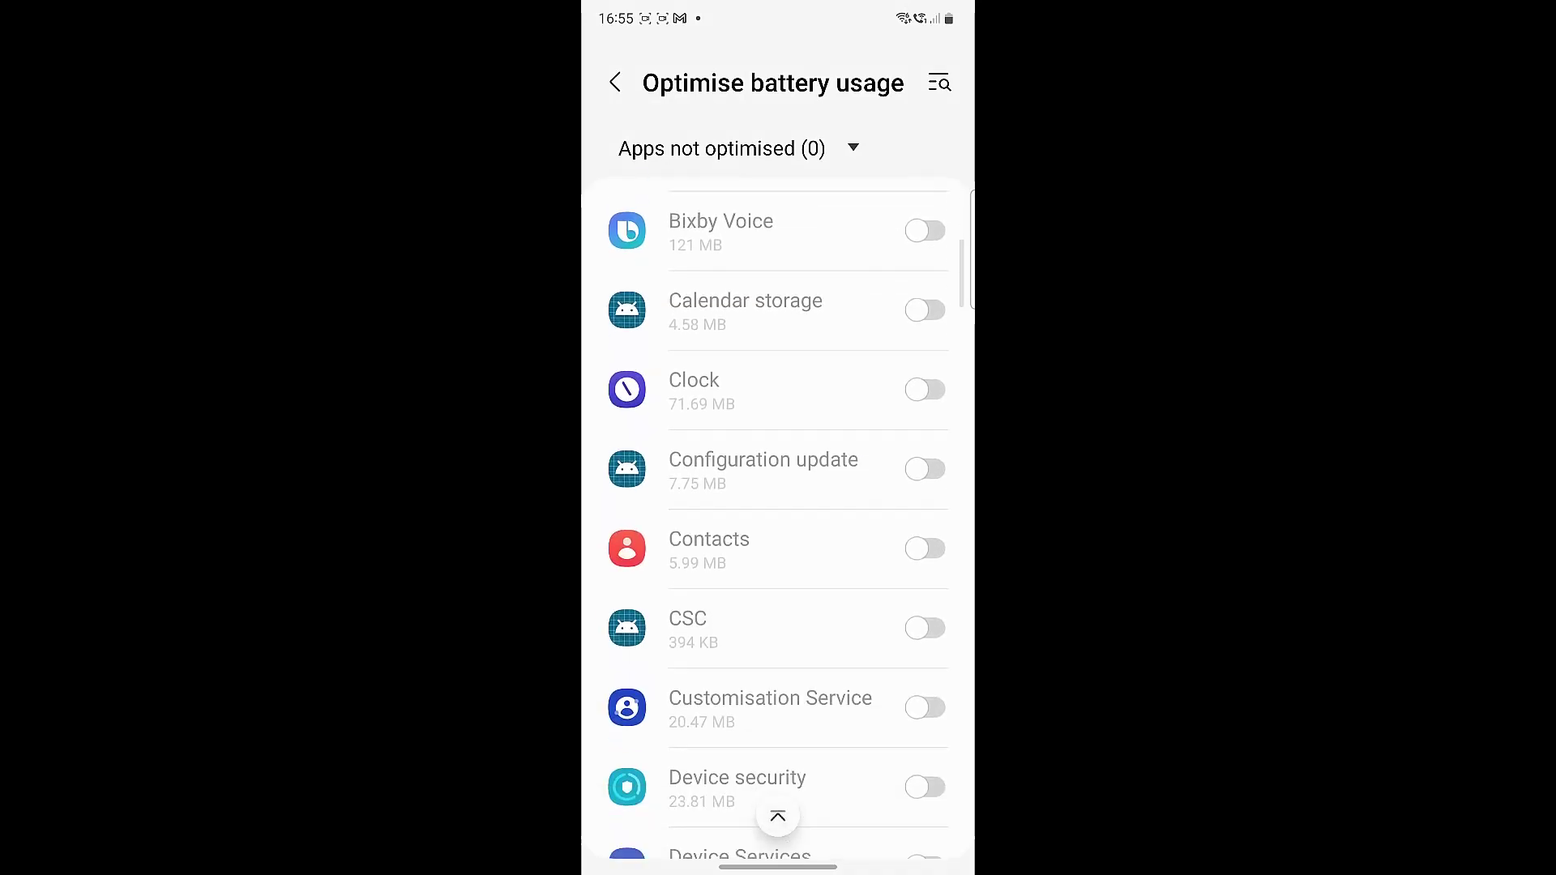
scroll(865, 589, down, 12)
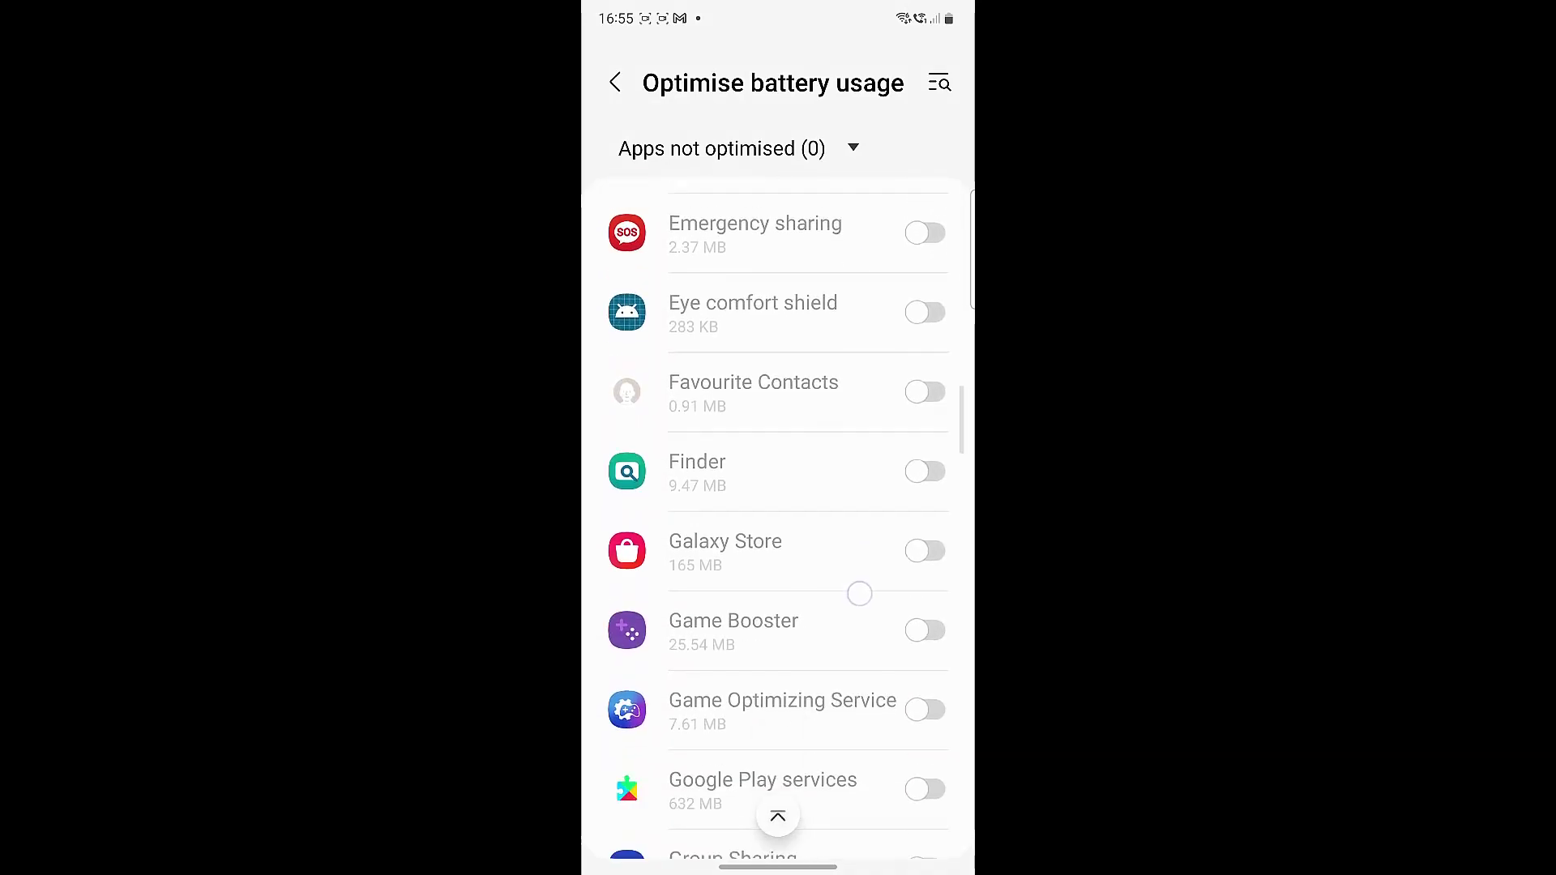
scroll(852, 597, down, 10)
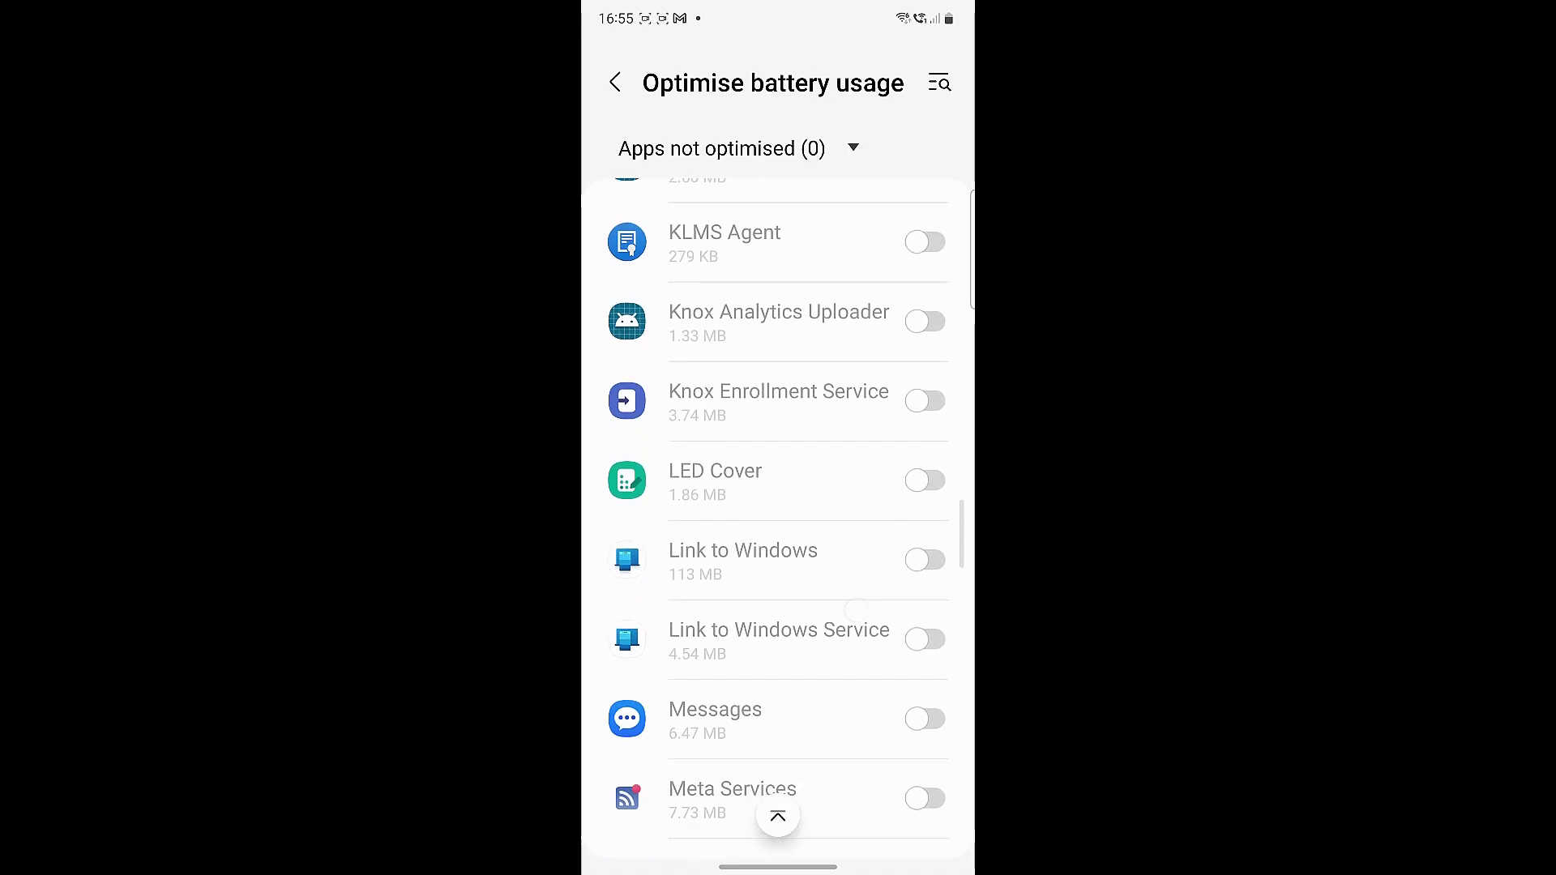
click(777, 816)
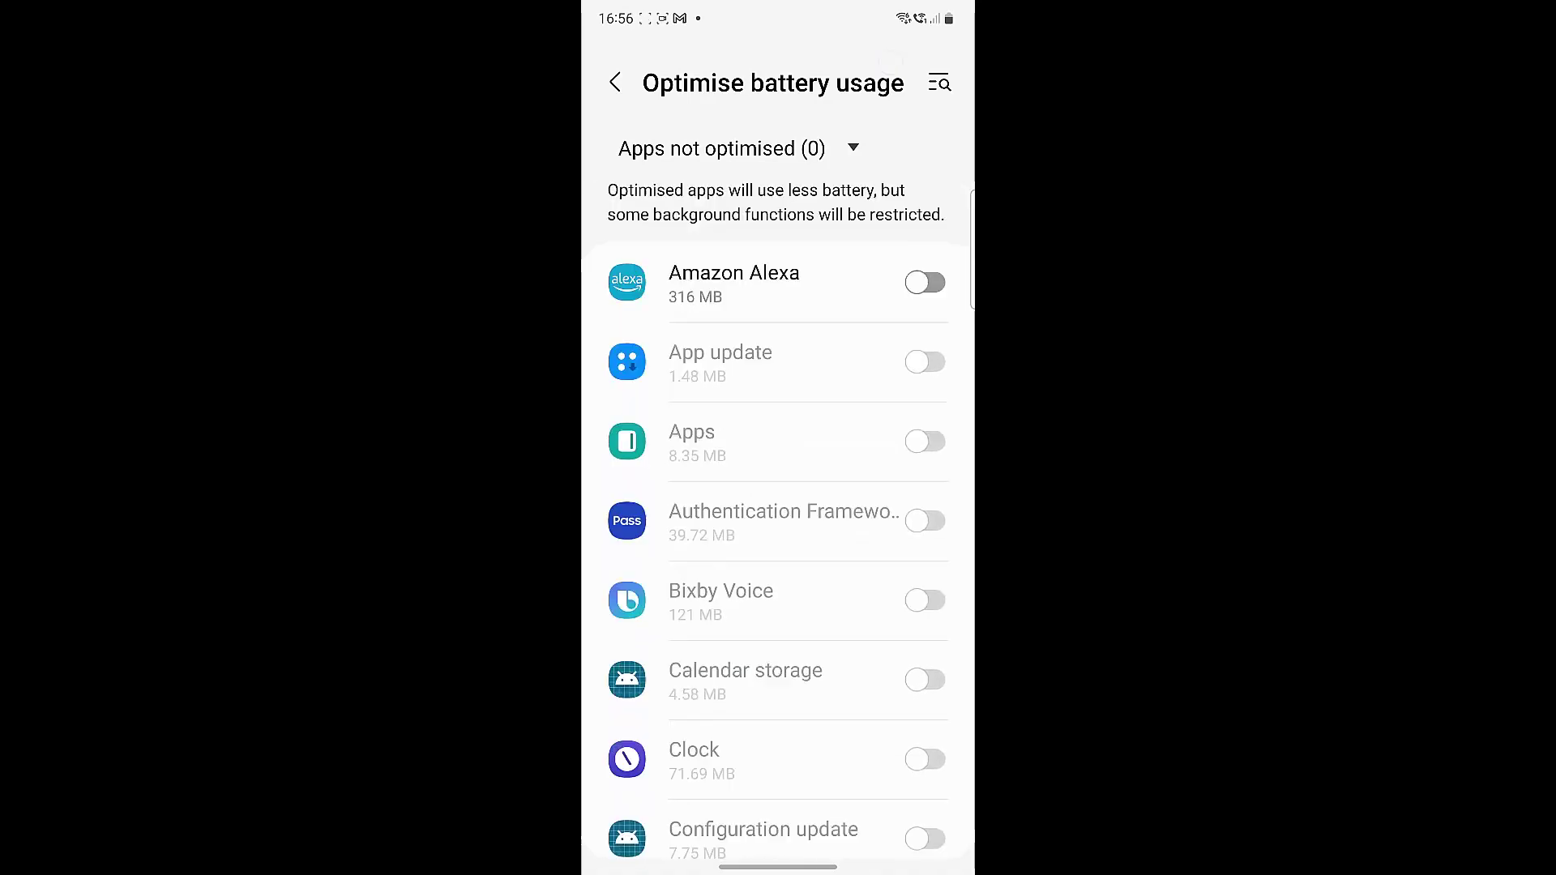
click(615, 82)
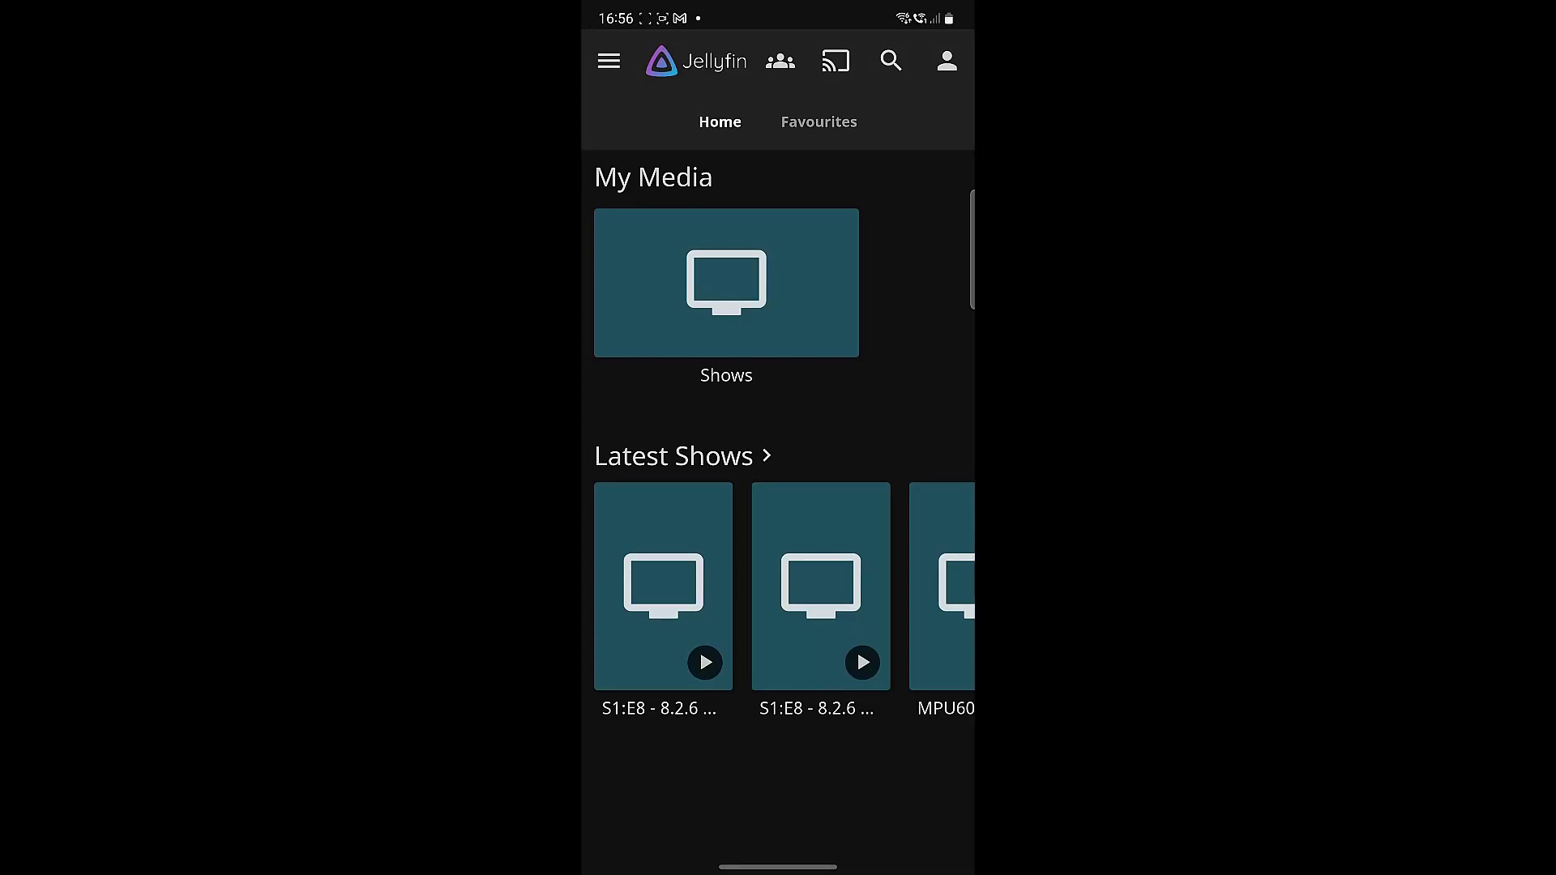
- Browse the Shows library and the 3D Printing a Pot tscproj page, returning to the list of shows
click(726, 283)
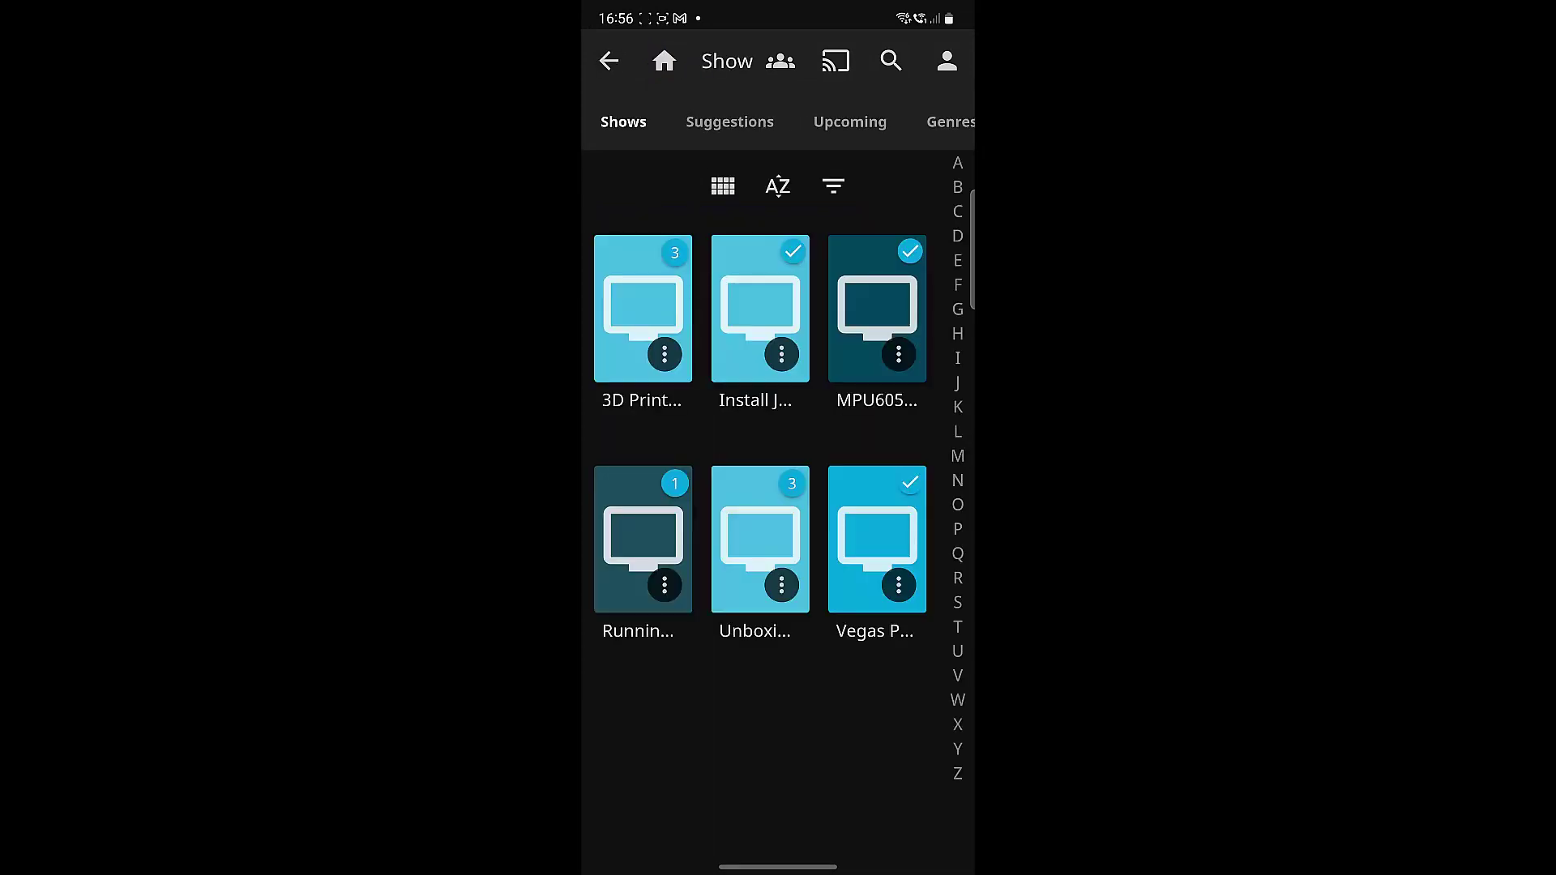
click(878, 284)
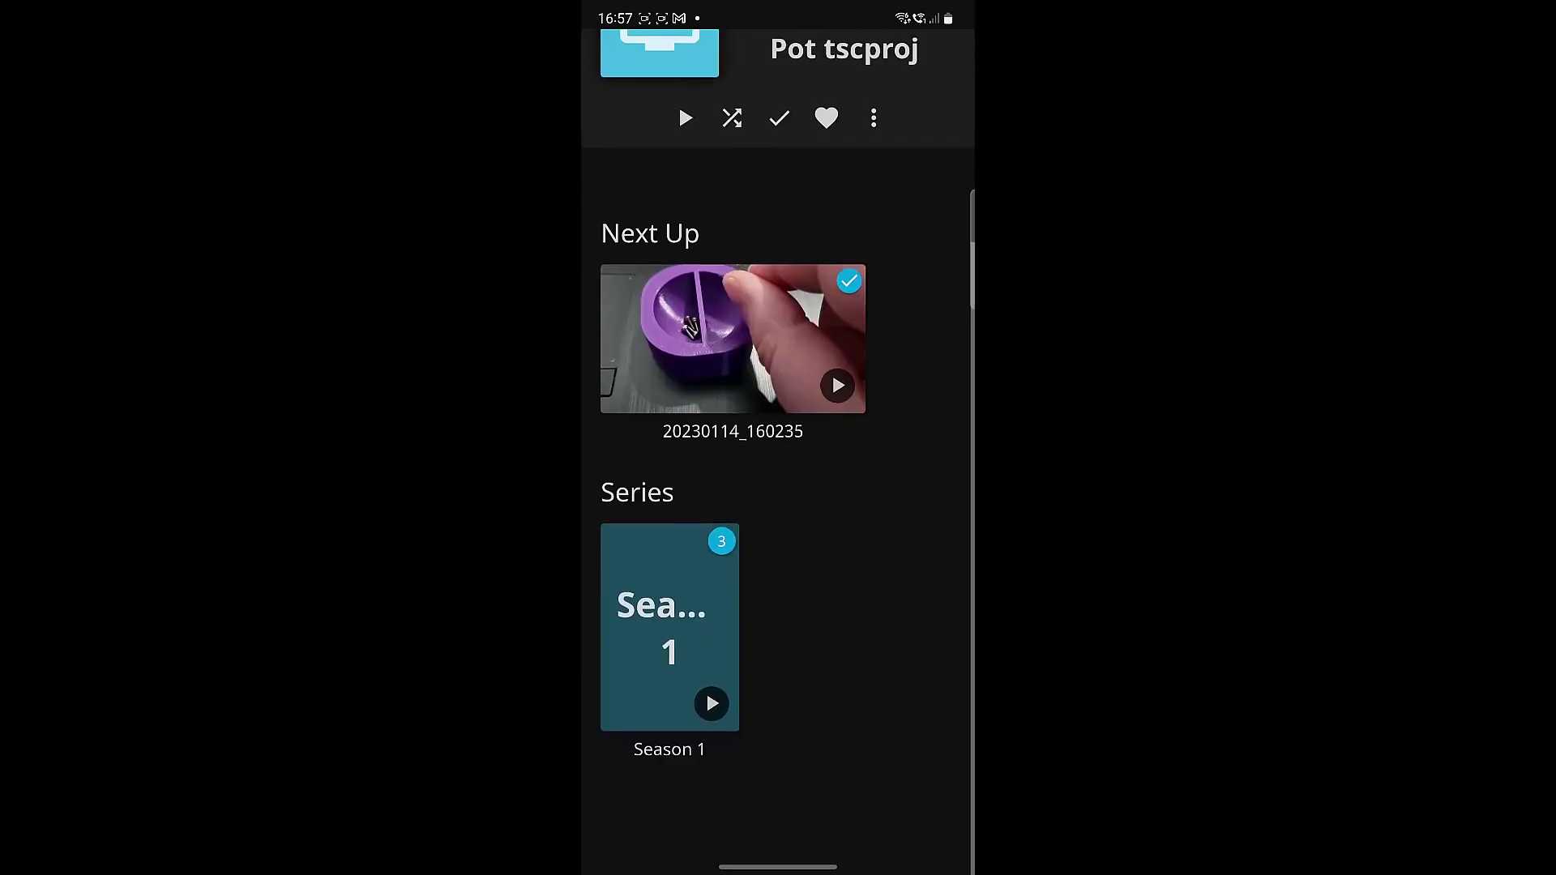
scroll(891, 664, up, 4)
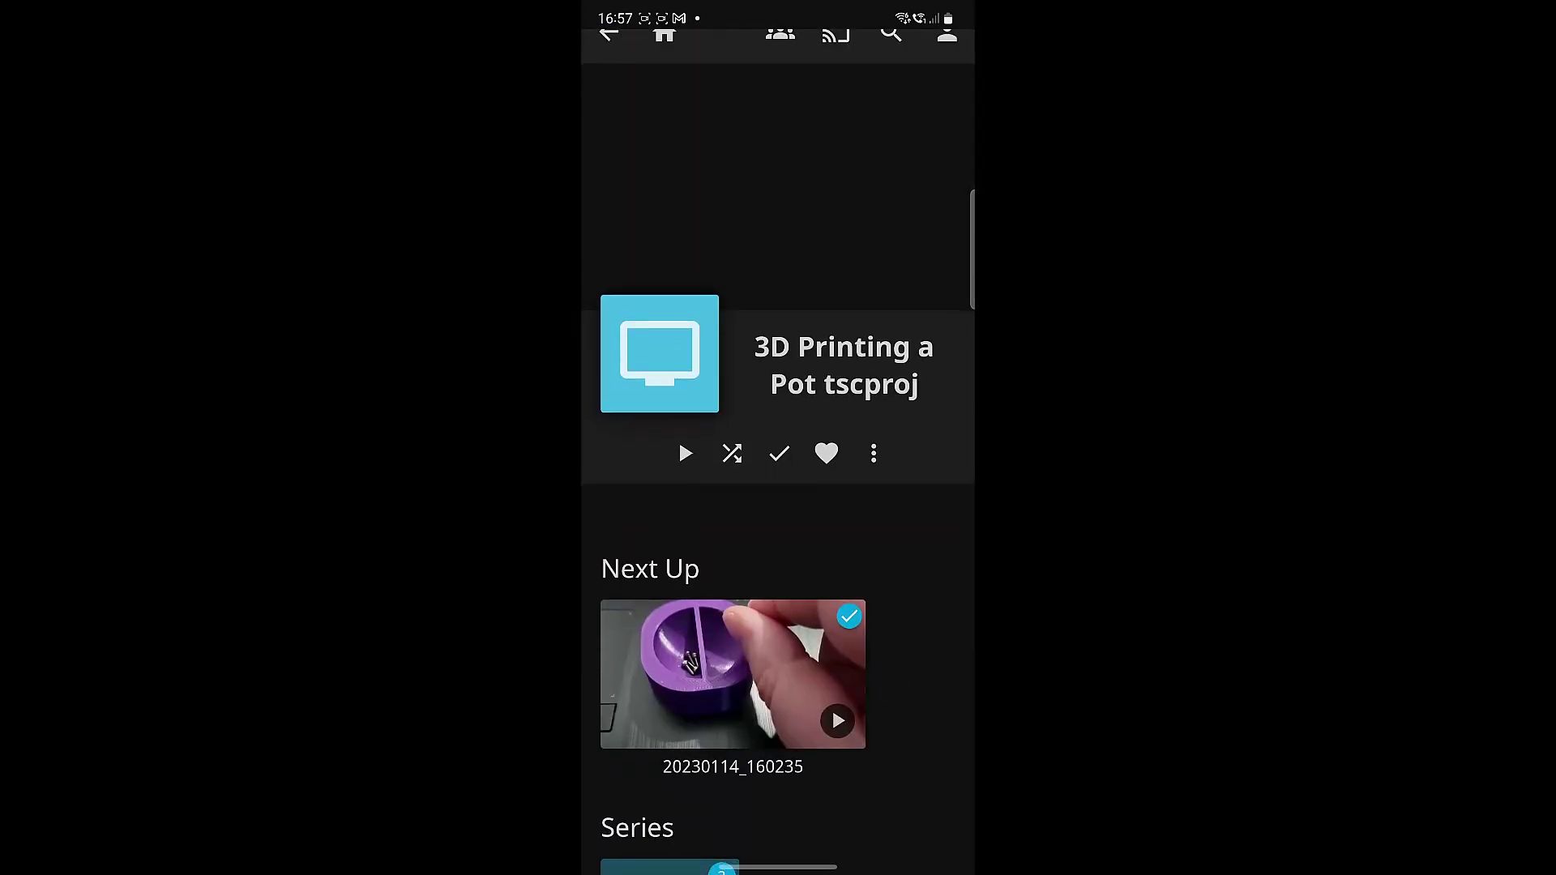
click(608, 34)
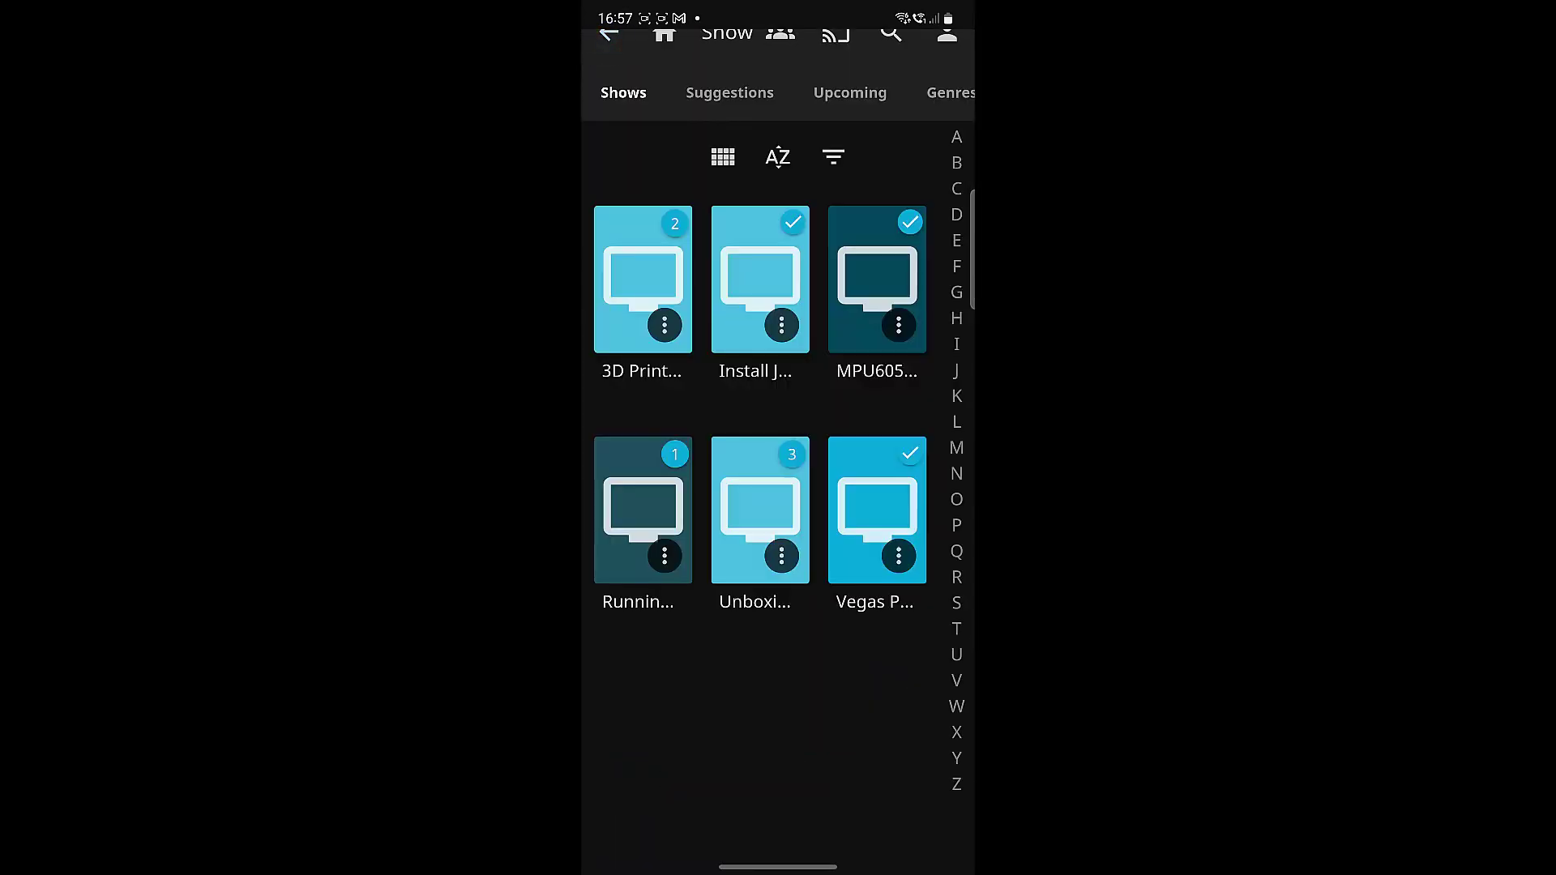